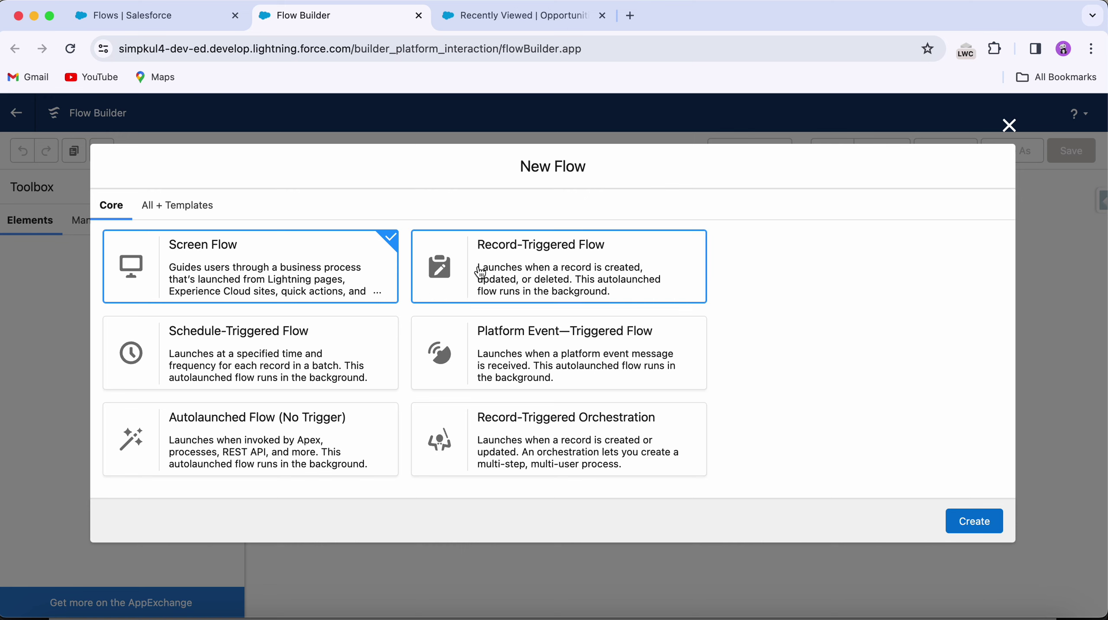
# Create a Record-Triggered Flow on Opportunity that fires when a record is created or updated.
pyautogui.click(480, 274)
pyautogui.click(969, 520)
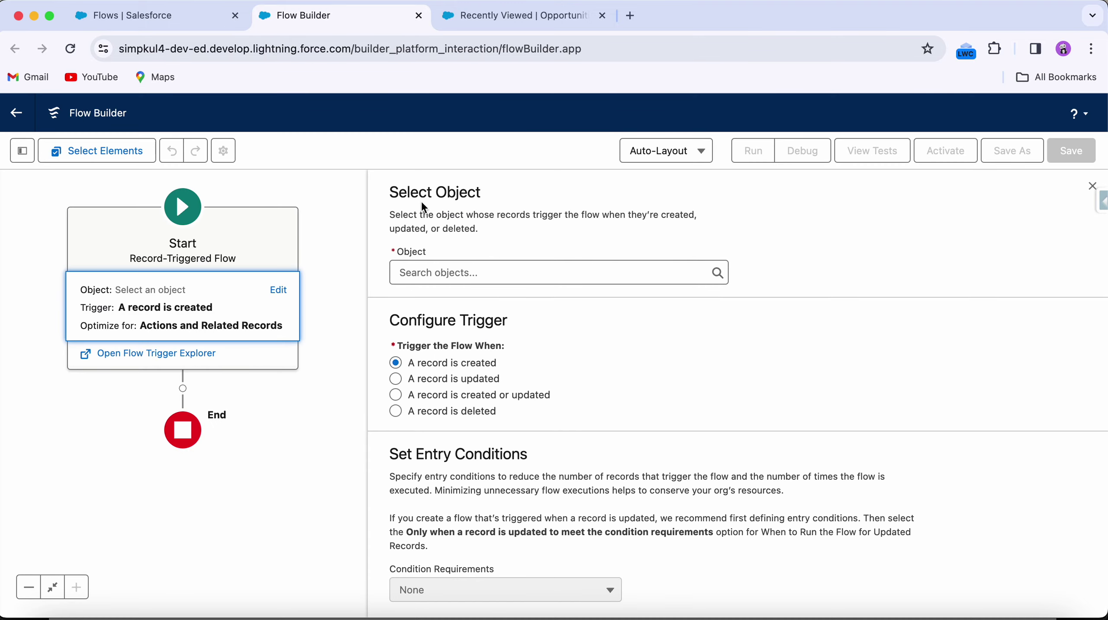
pyautogui.click(440, 274)
pyautogui.write('opp')
pyautogui.click(451, 305)
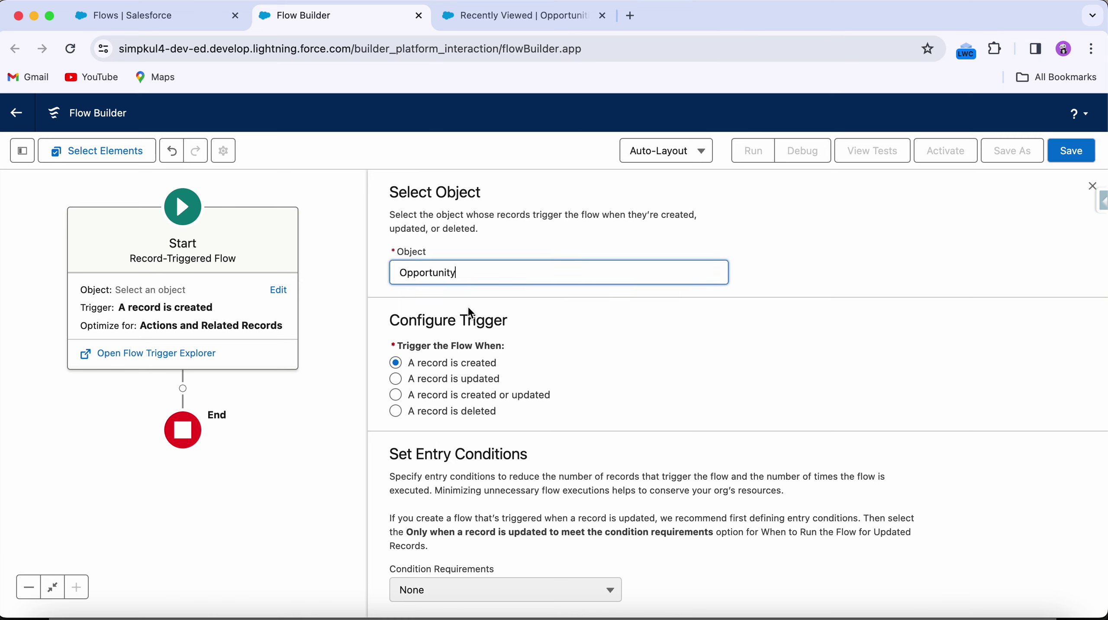
pyautogui.click(410, 400)
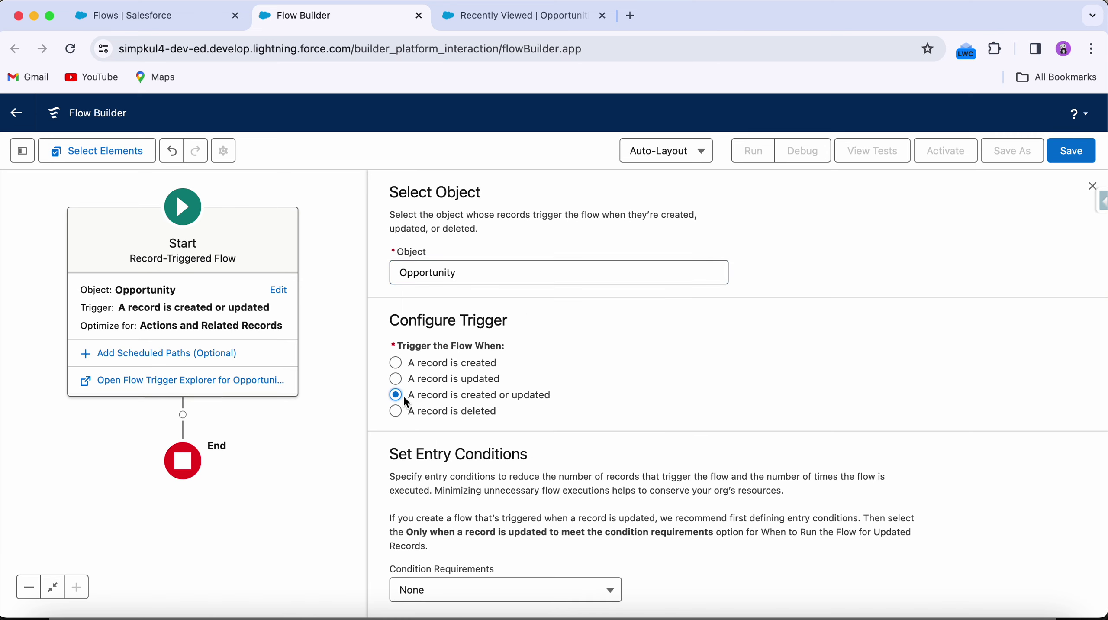
pyautogui.scroll(-3, 406, 344)
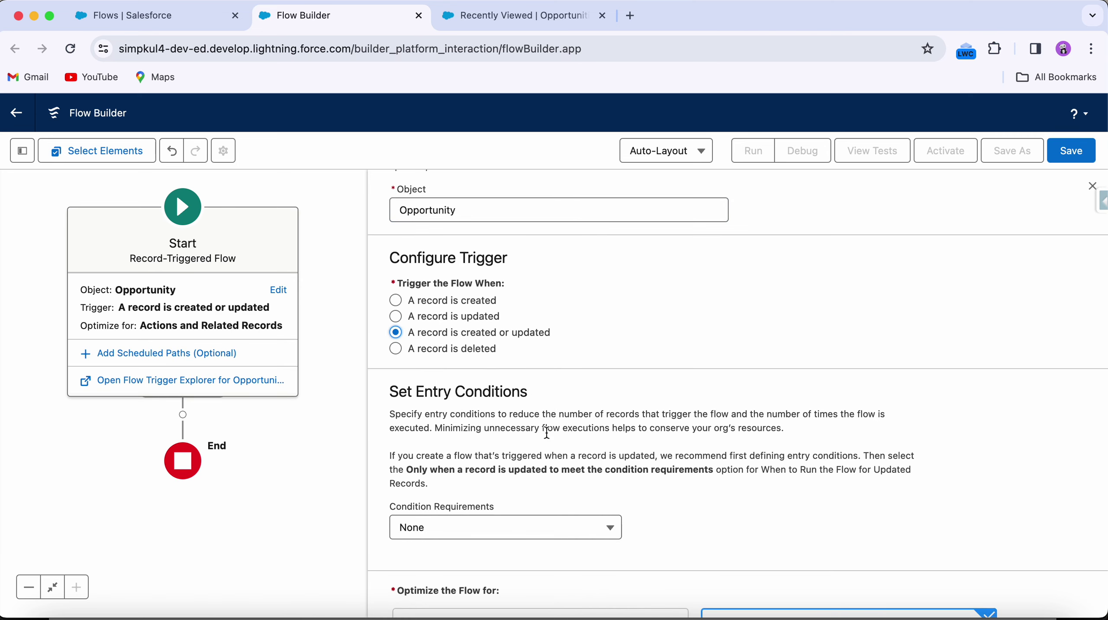
pyautogui.scroll(-5, 434, 369)
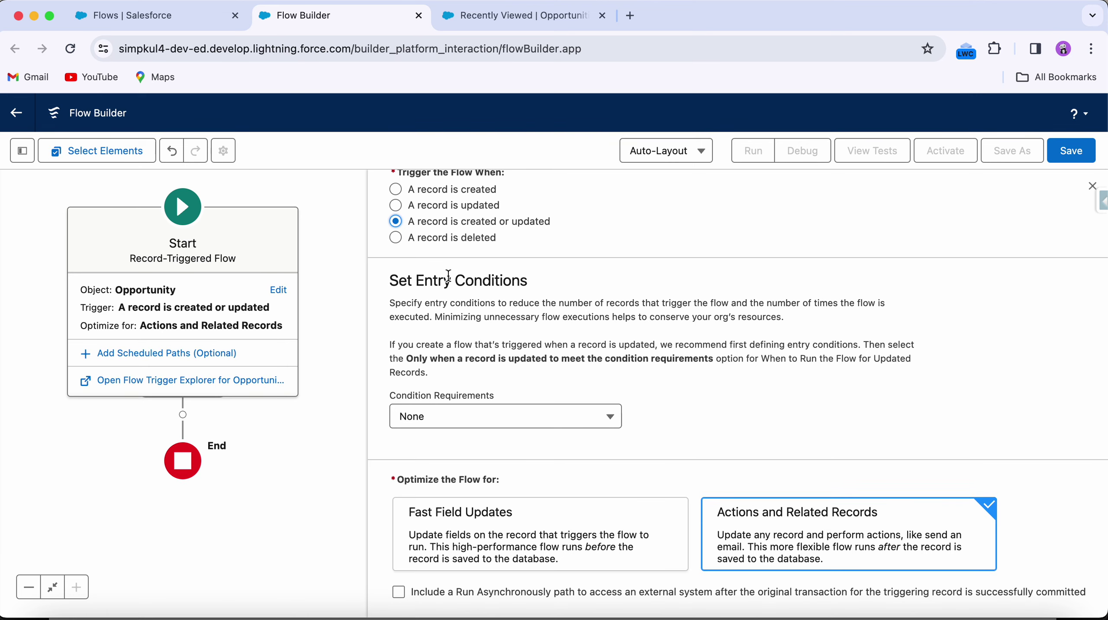
pyautogui.scroll(7, 449, 276)
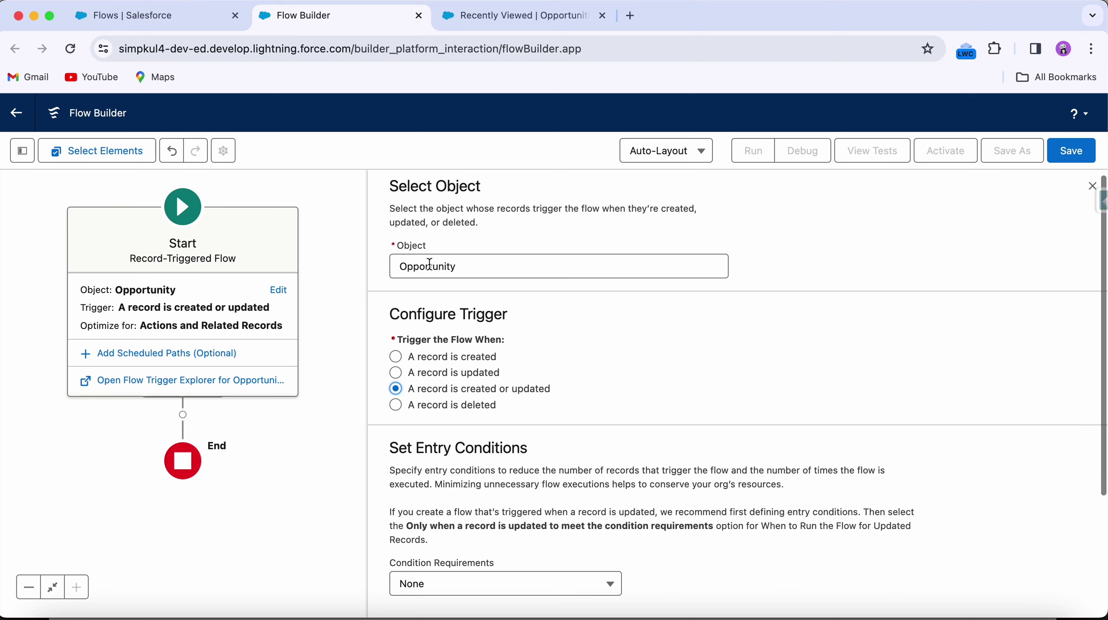
pyautogui.scroll(-7, 430, 263)
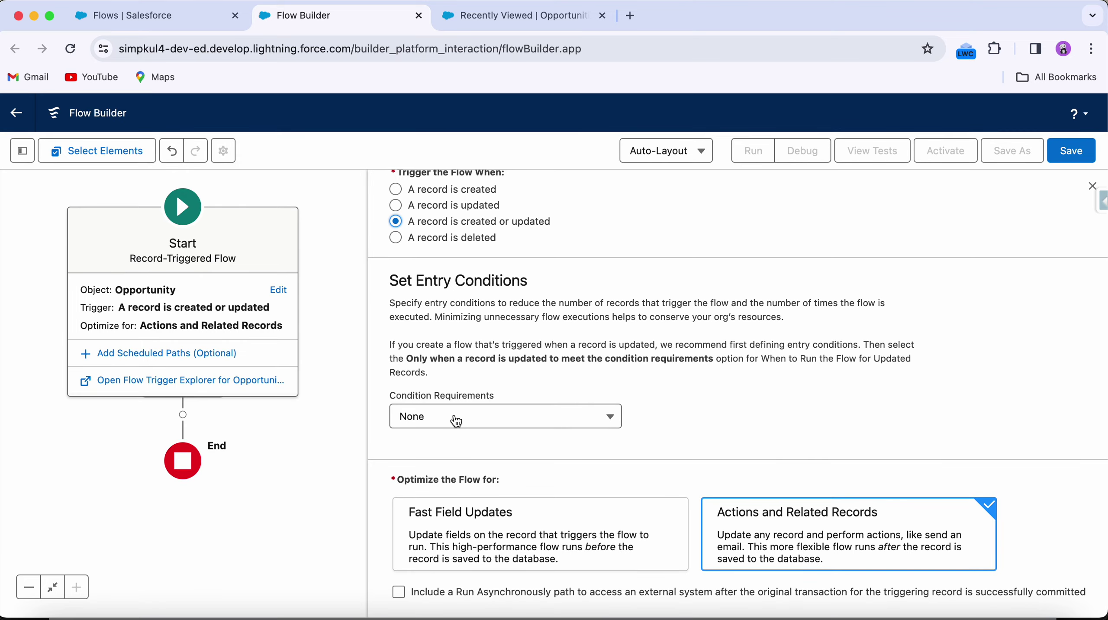
# Require all conditions (AND) and add the entry condition Amount Greater Than 25000.
pyautogui.click(457, 420)
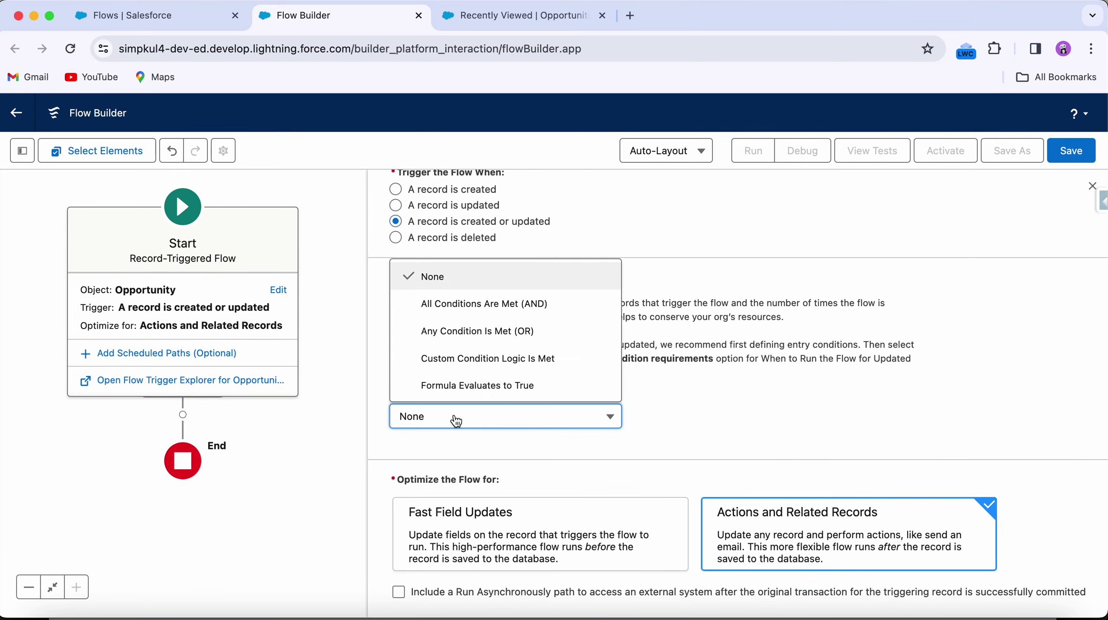
pyautogui.click(481, 314)
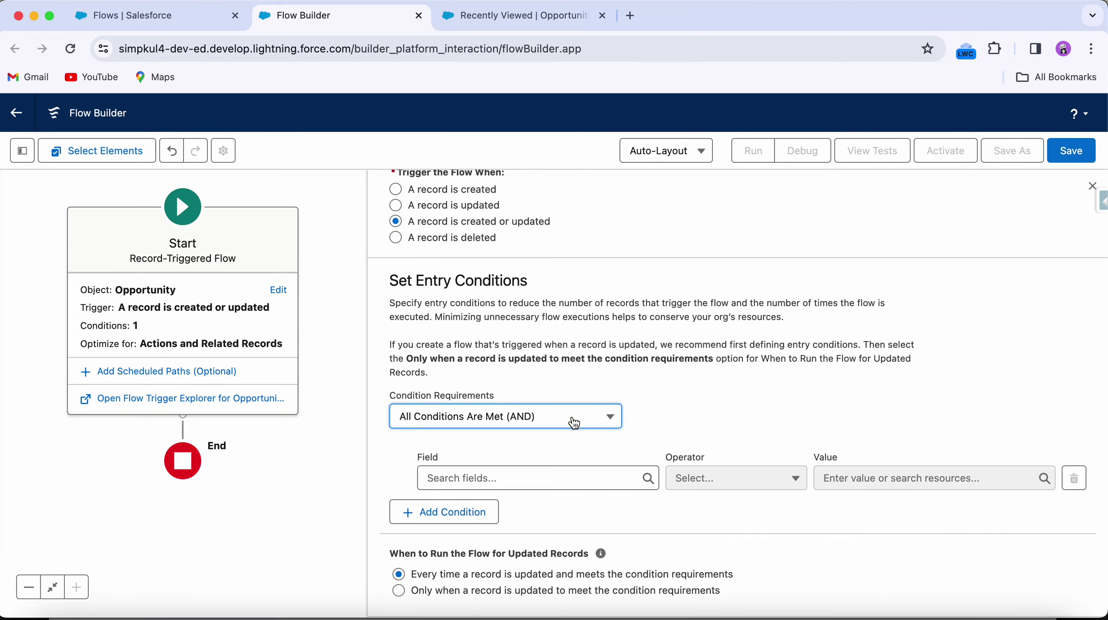
pyautogui.scroll(-3, 501, 367)
pyautogui.click(499, 358)
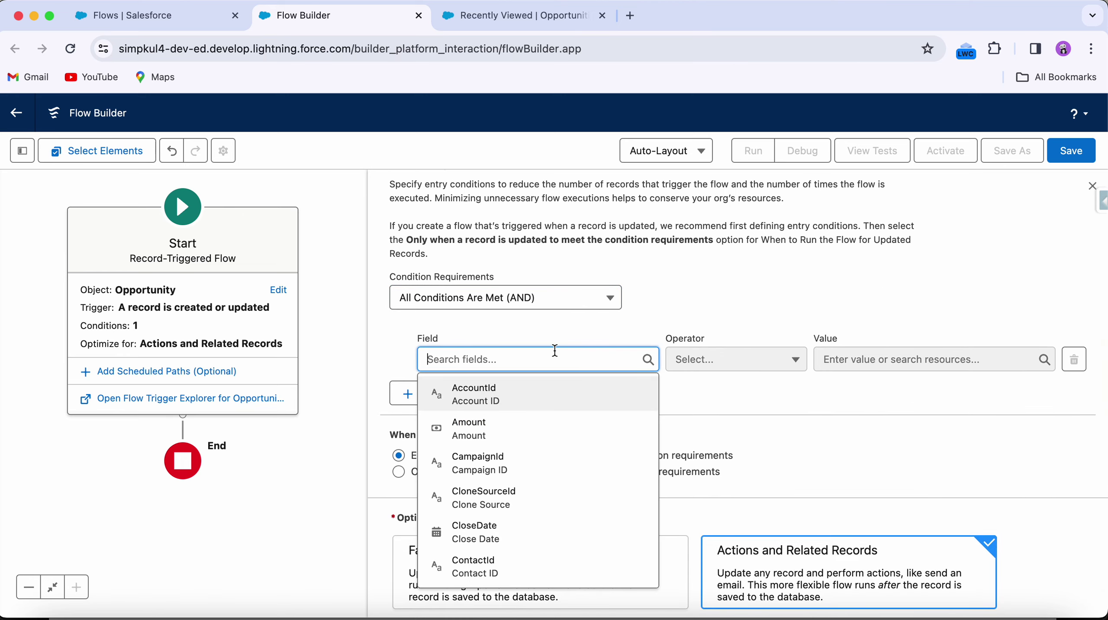
pyautogui.click(491, 422)
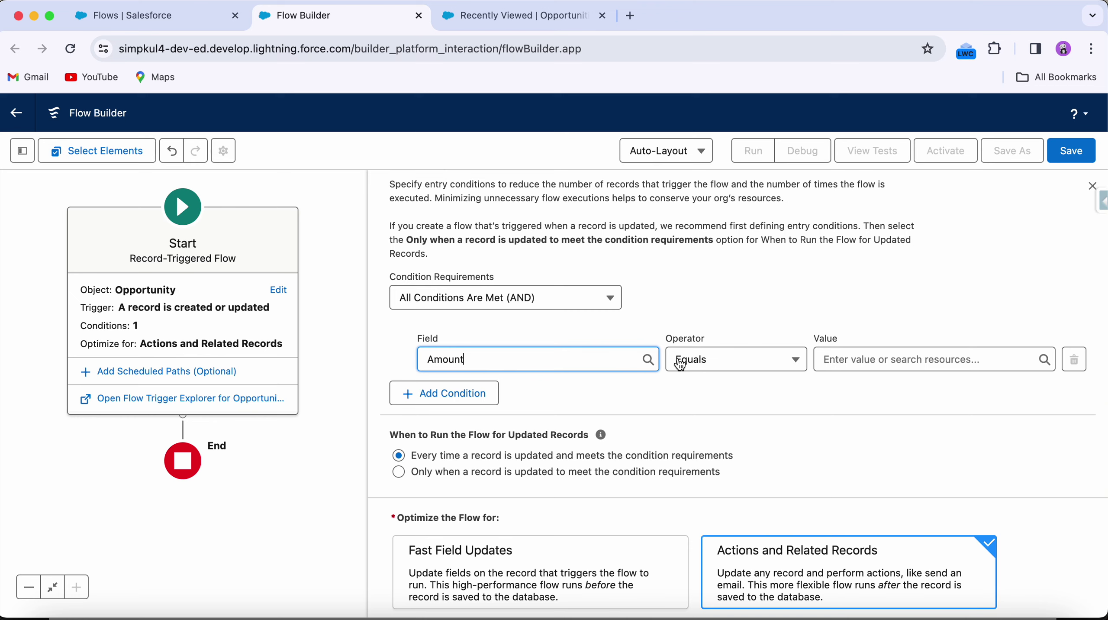
pyautogui.click(745, 365)
pyautogui.click(739, 449)
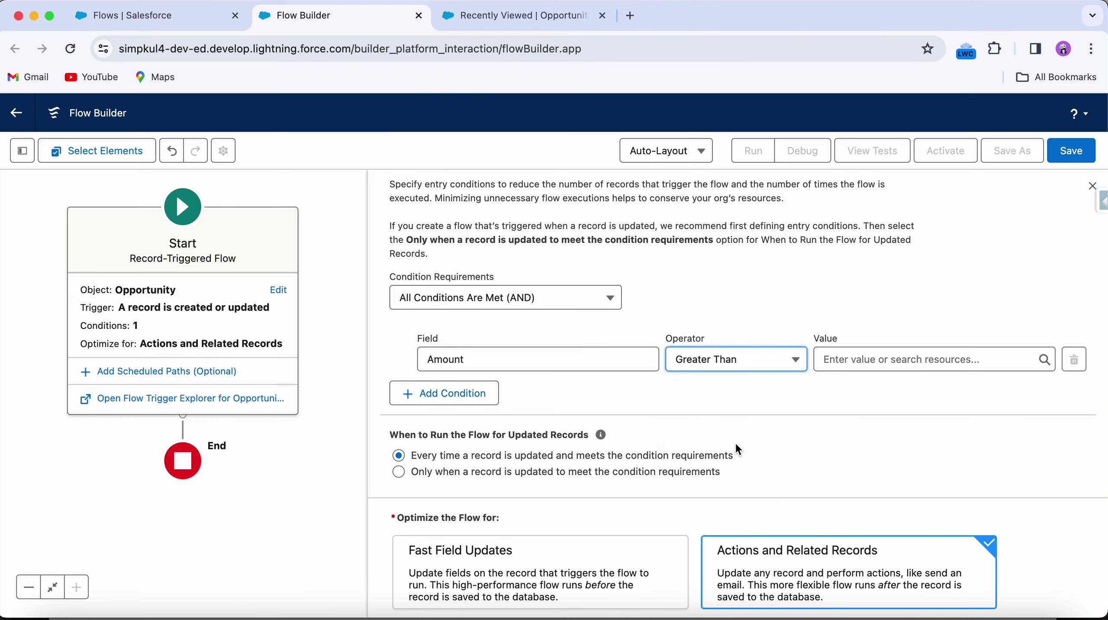
pyautogui.click(866, 352)
pyautogui.write('25000')
# Add StageName Equals Closed Won and run only when an update newly meets the conditions.
pyautogui.click(471, 392)
pyautogui.click(476, 409)
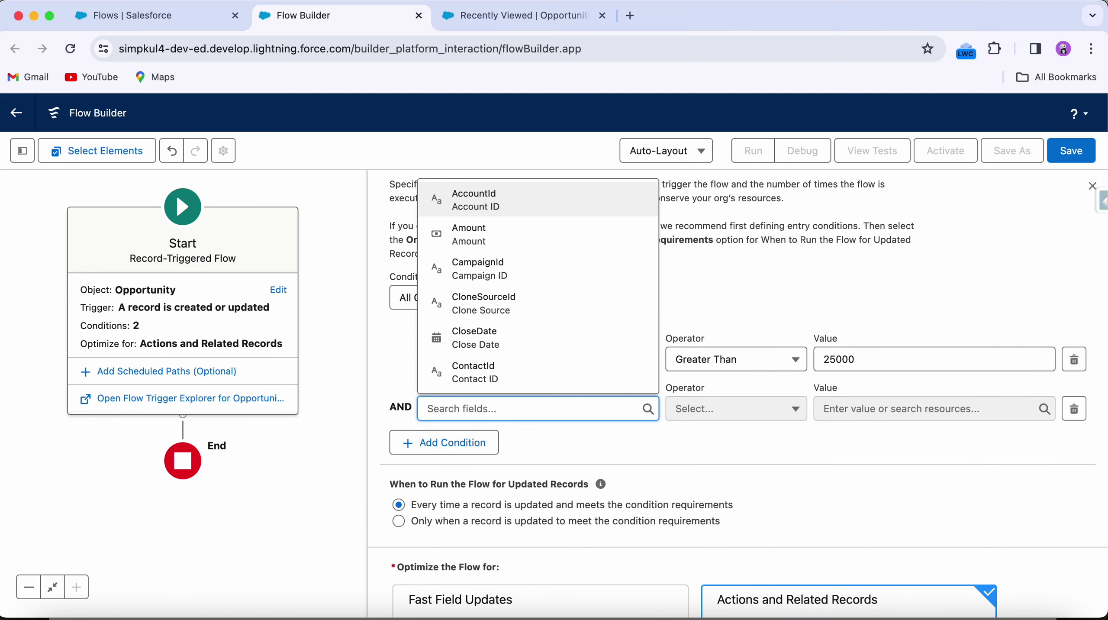
pyautogui.write('stat')
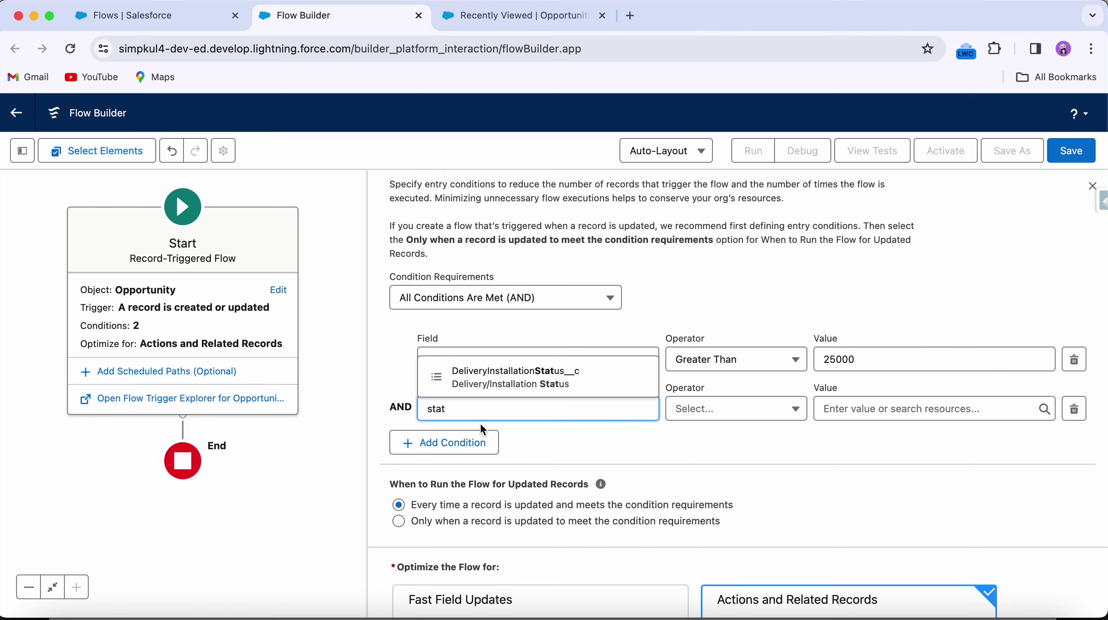
pyautogui.press('BackSpace')
pyautogui.press('BackSpace')
pyautogui.press('BackSpace')
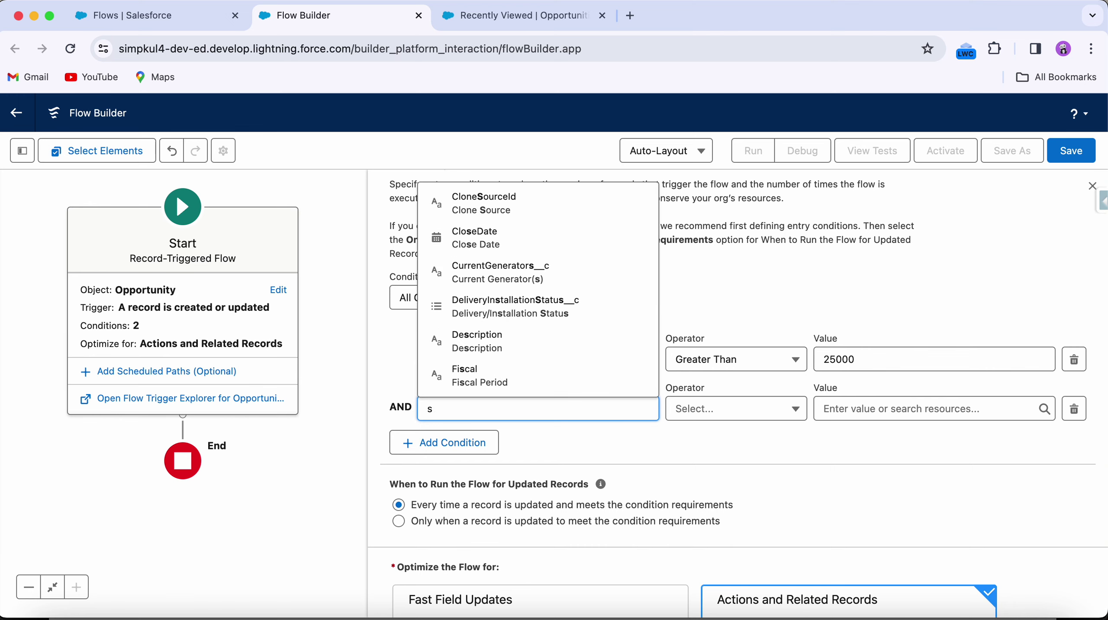
pyautogui.scroll(2, 523, 259)
pyautogui.scroll(-5, 521, 317)
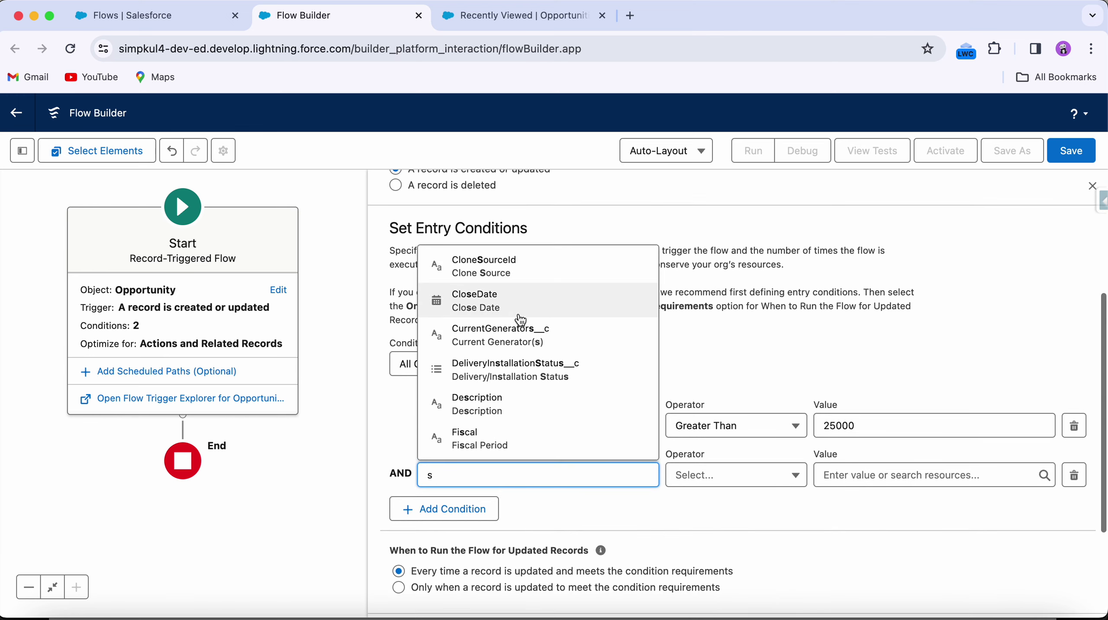
pyautogui.scroll(-7, 522, 322)
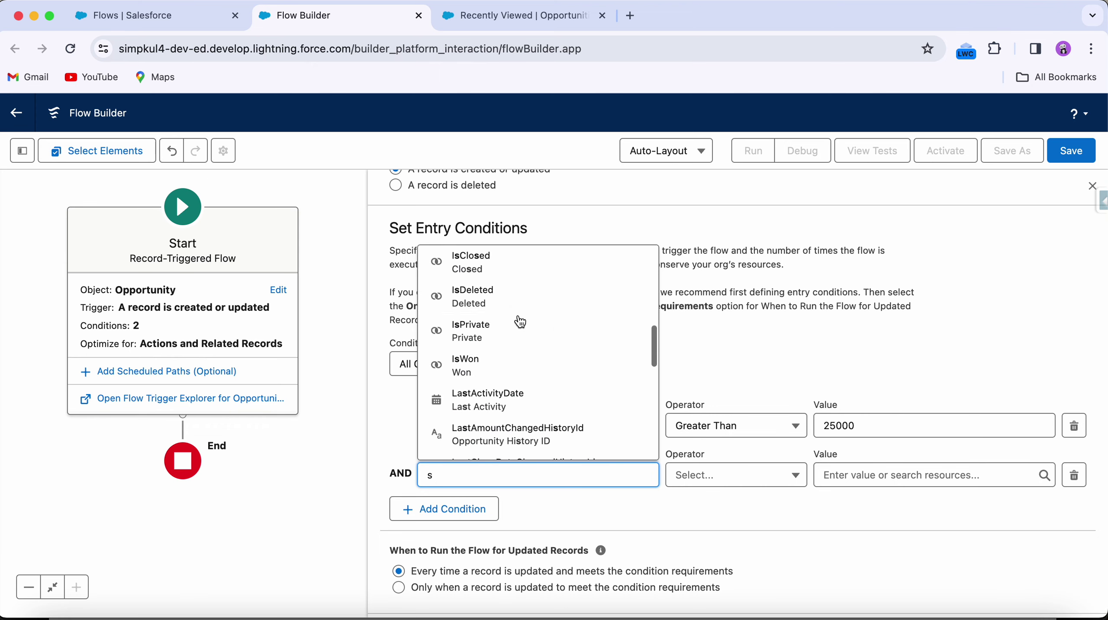
pyautogui.scroll(-7, 519, 330)
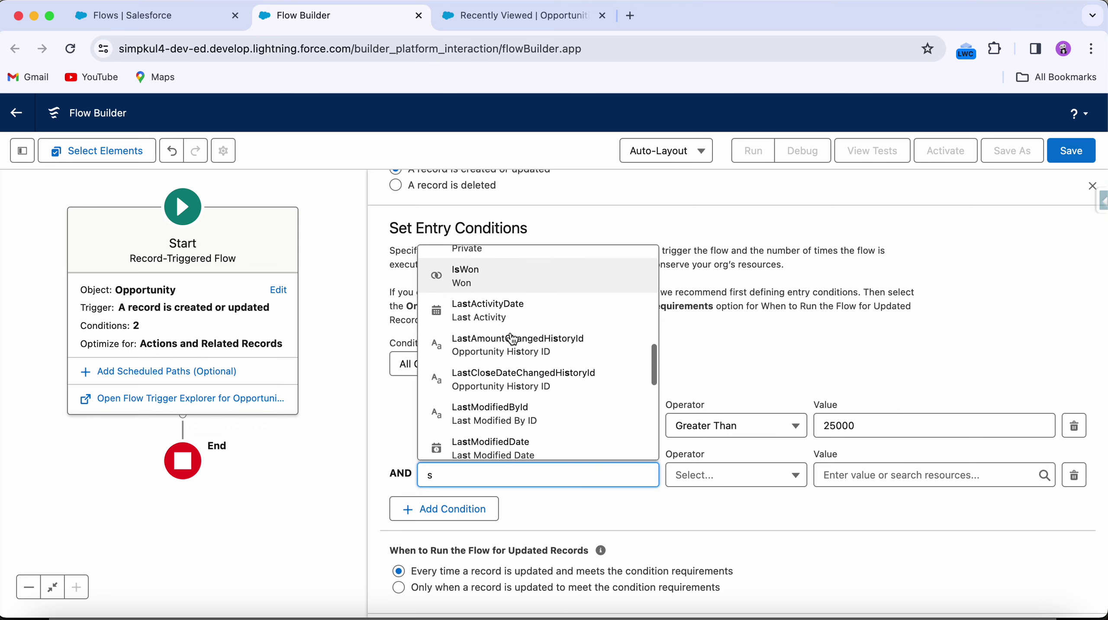
pyautogui.scroll(-4, 515, 338)
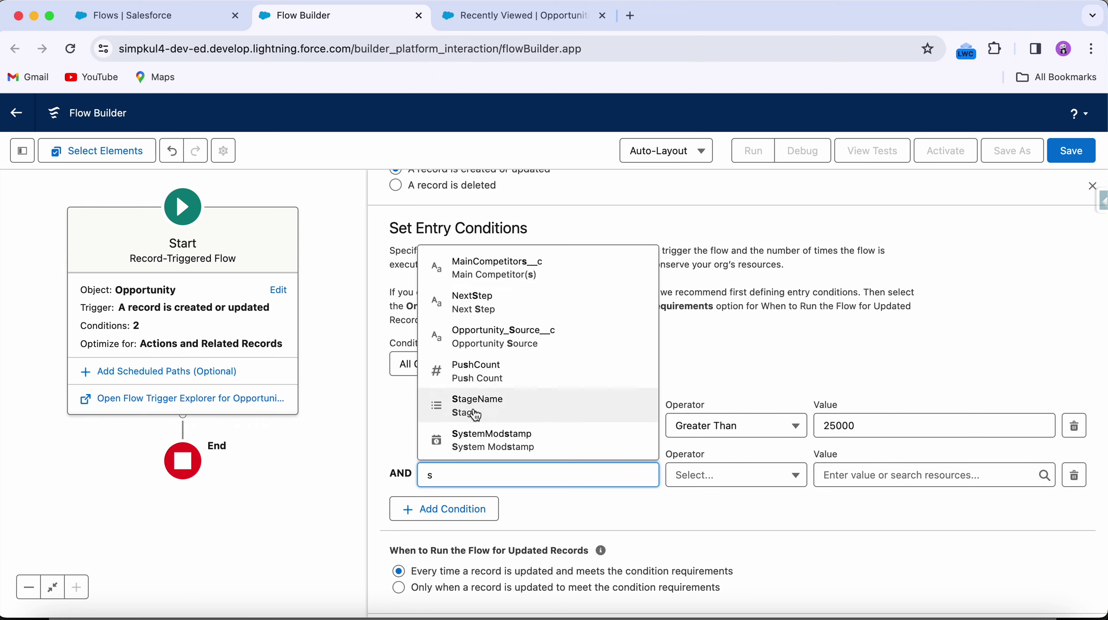
pyautogui.click(473, 407)
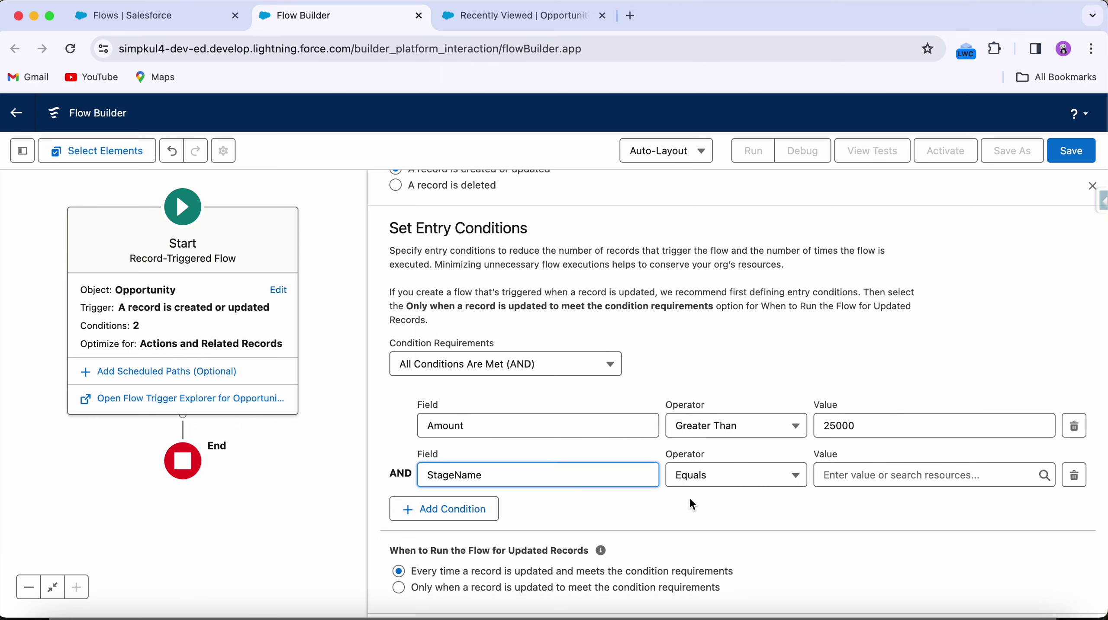
pyautogui.click(910, 477)
pyautogui.scroll(-5, 911, 381)
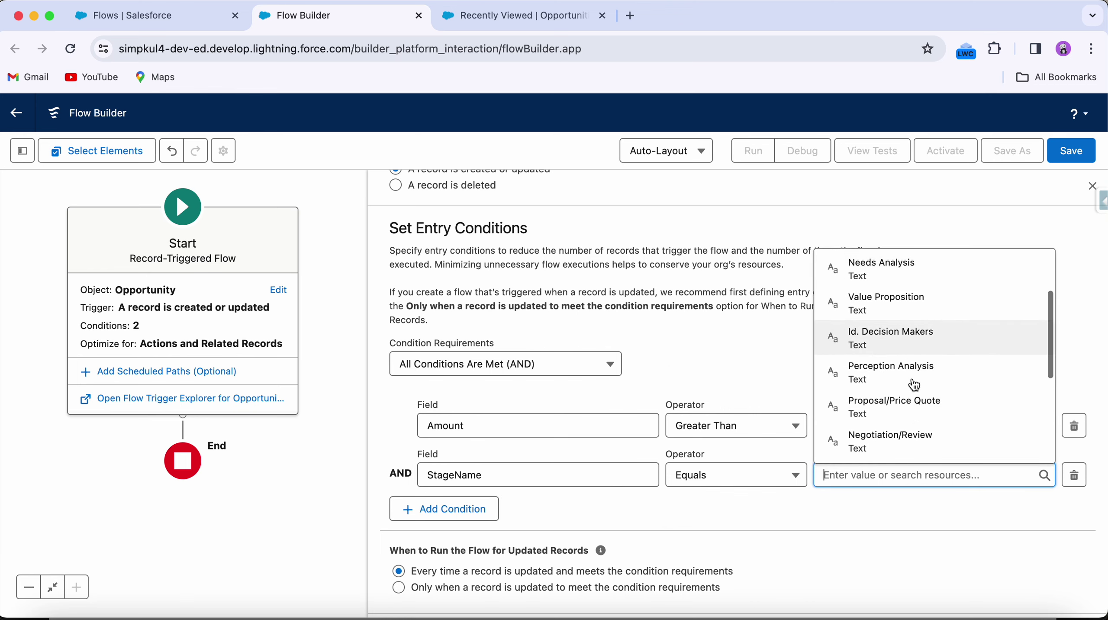
pyautogui.click(909, 302)
pyautogui.scroll(-3, 641, 458)
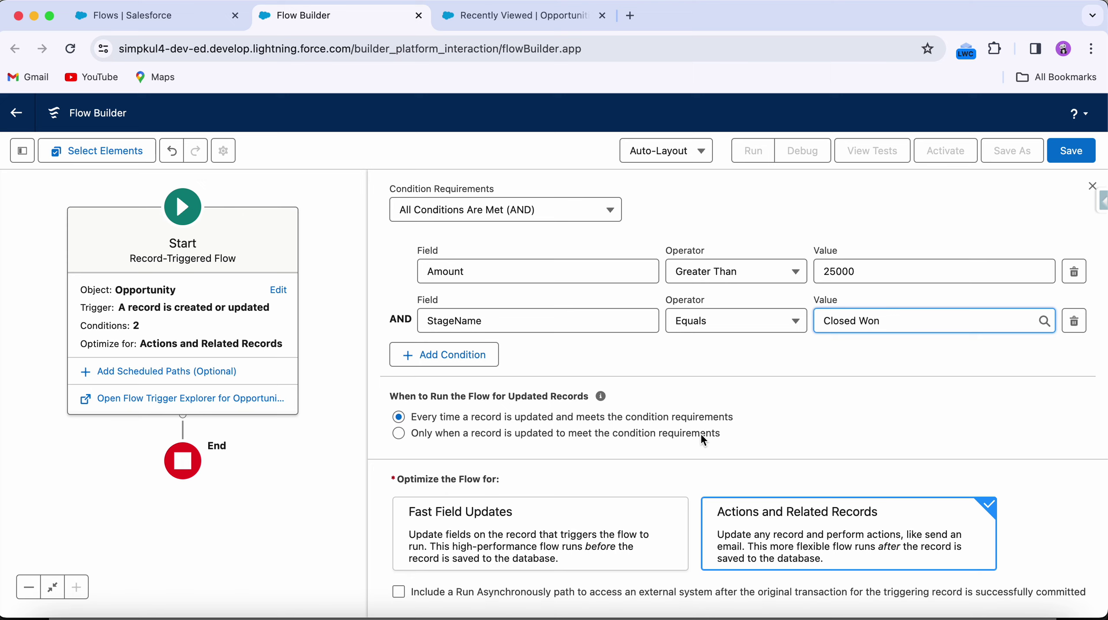
pyautogui.click(400, 434)
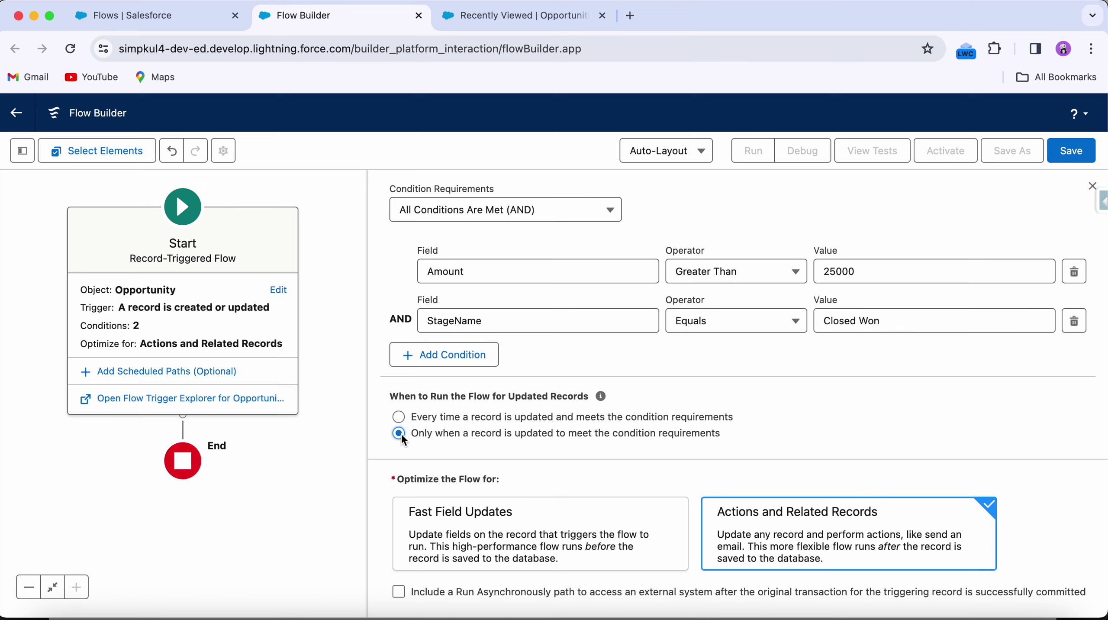
pyautogui.click(399, 418)
pyautogui.click(448, 434)
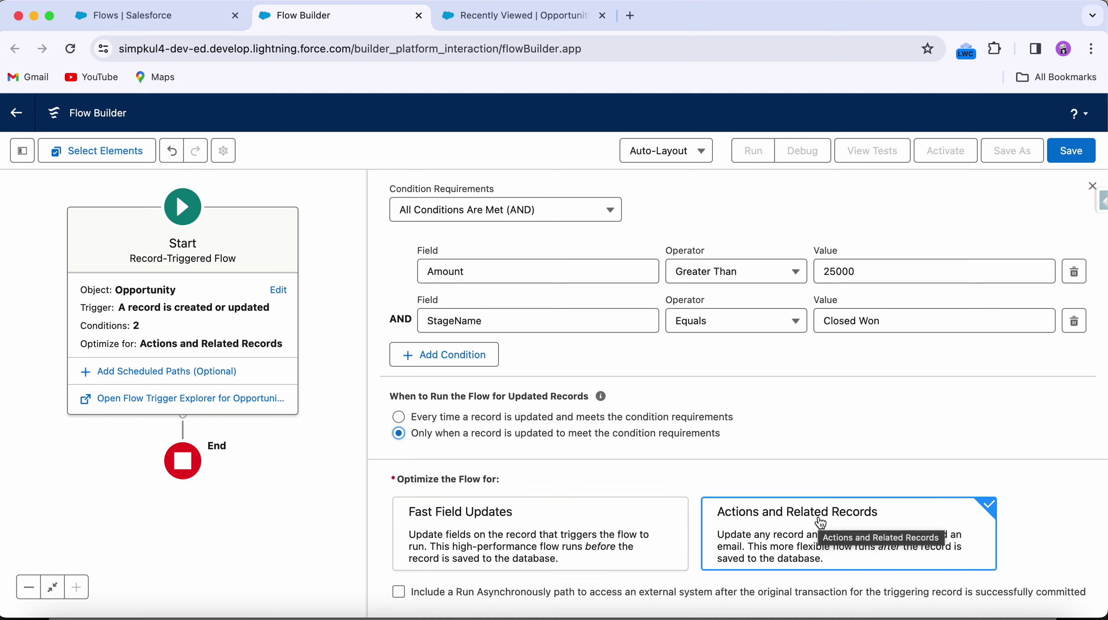
# Optimize the flow for Fast Field Updates and add an Update Records element after Start.
pyautogui.click(472, 518)
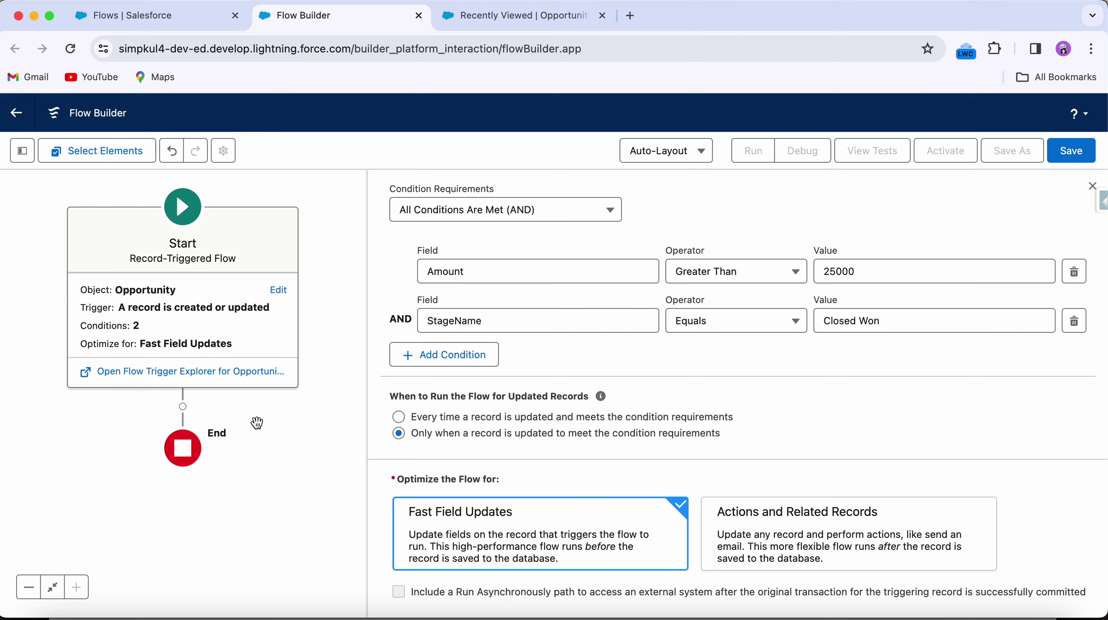
pyautogui.click(183, 406)
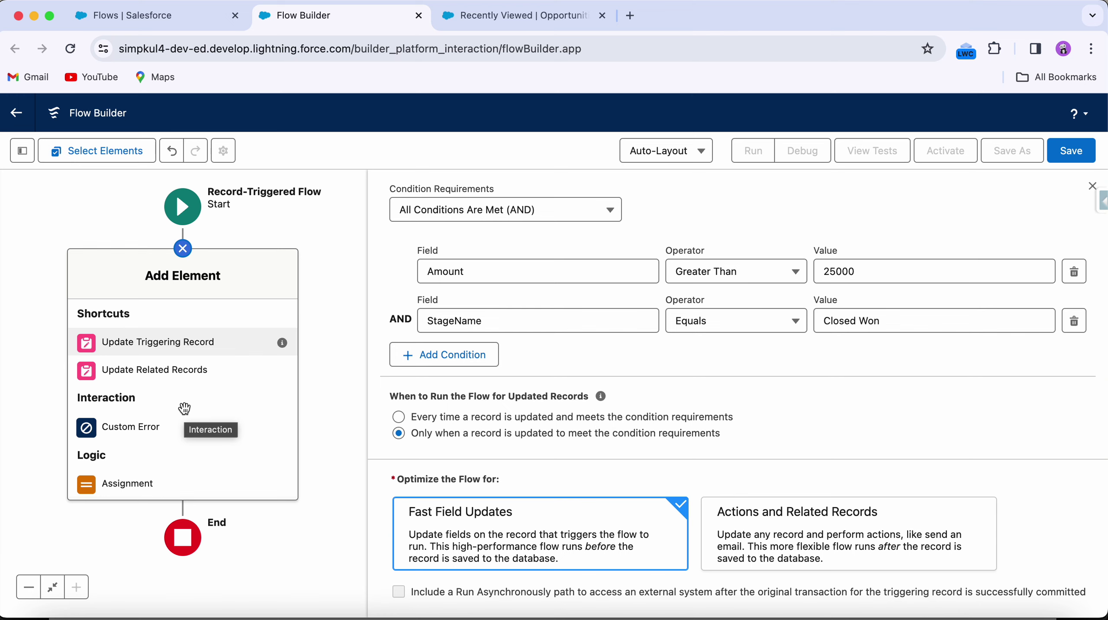
pyautogui.click(165, 375)
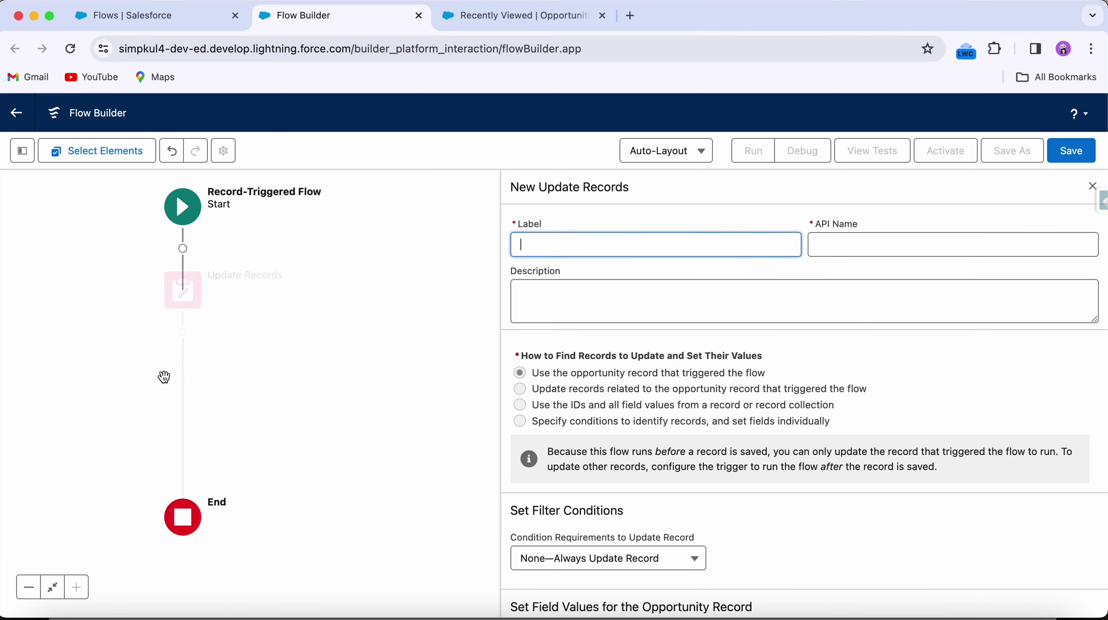
# Open the Start element's trigger settings for editing.
pyautogui.click(549, 455)
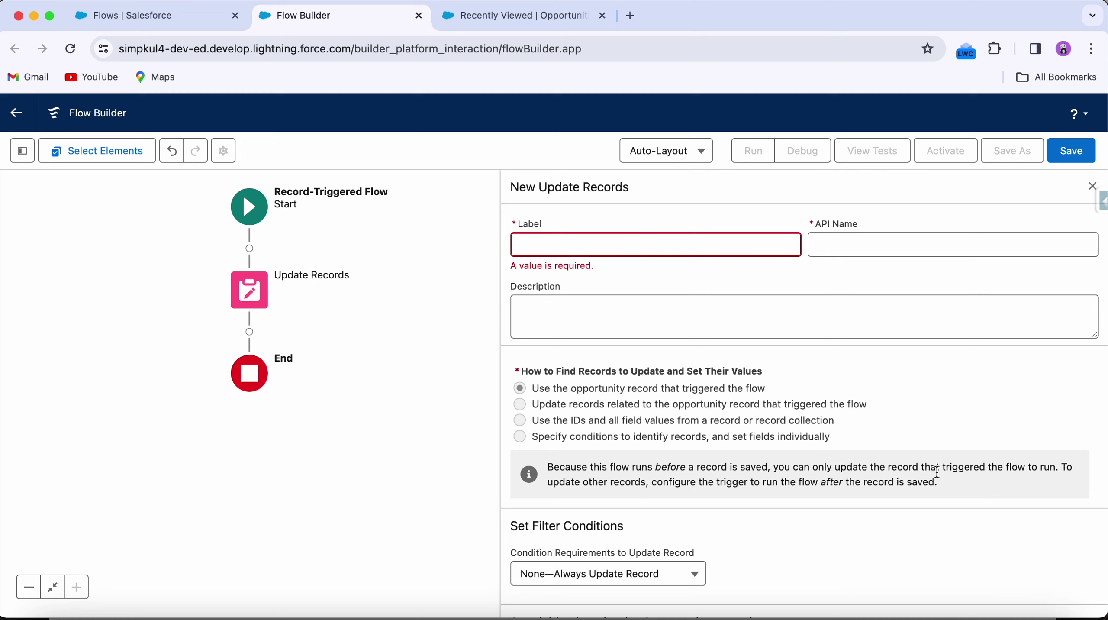
pyautogui.click(249, 206)
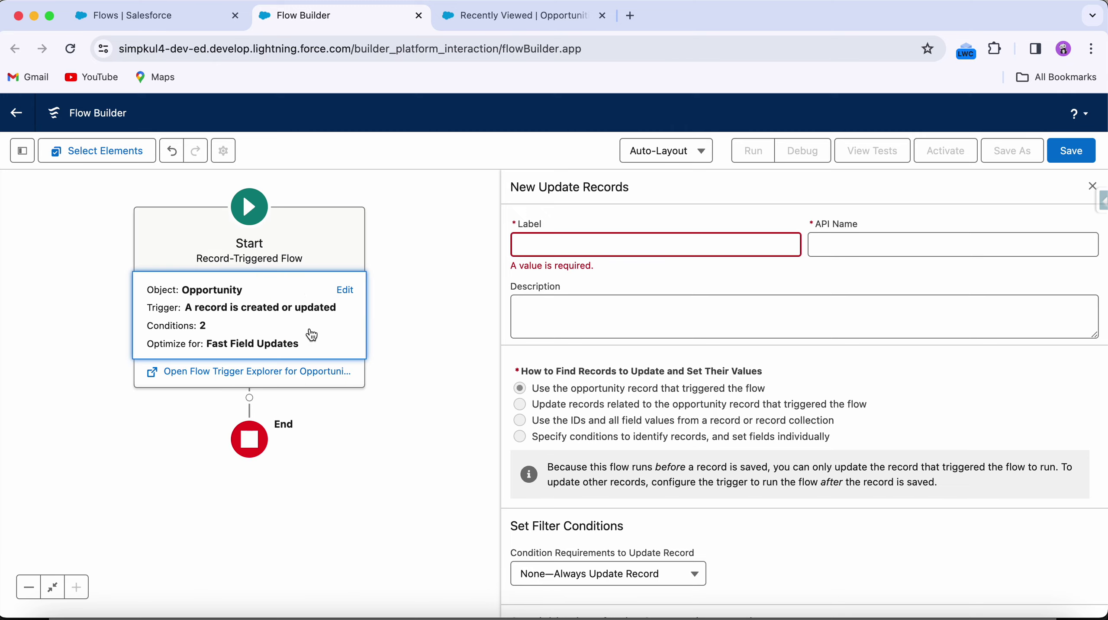
pyautogui.click(225, 339)
# Switch optimization to Actions and Related Records and delete the Update Records element.
pyautogui.scroll(-8, 637, 413)
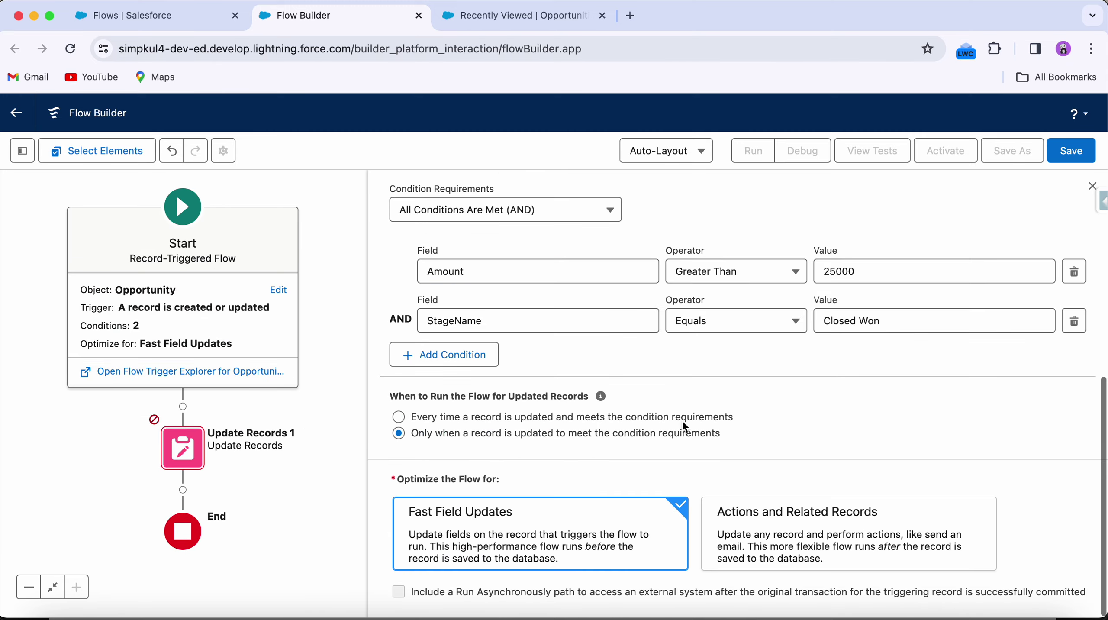
pyautogui.click(783, 535)
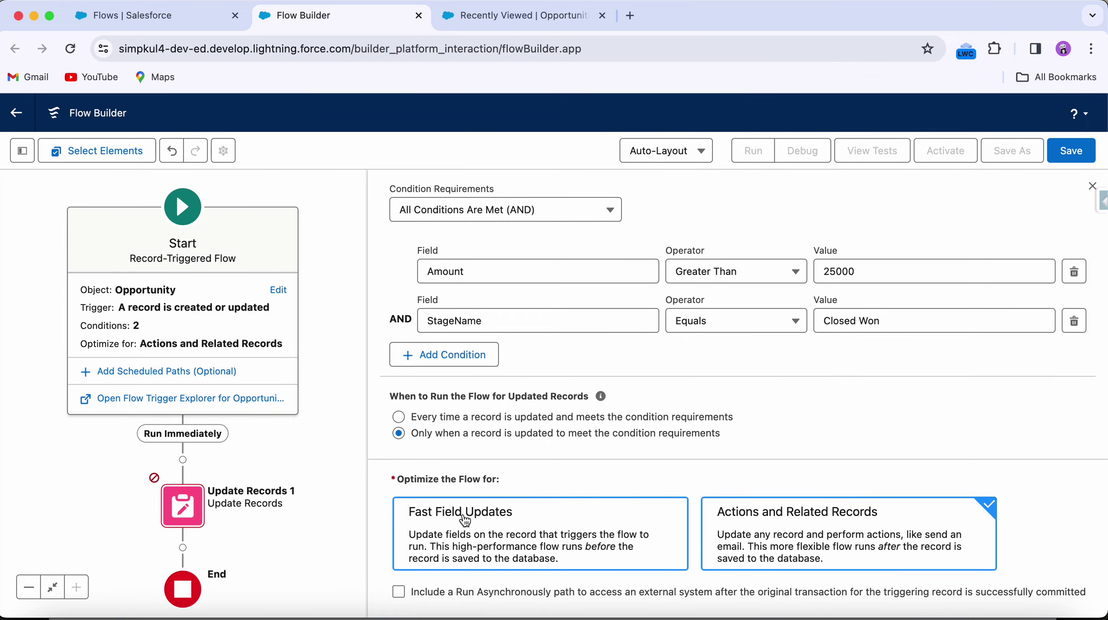
pyautogui.scroll(5, 623, 431)
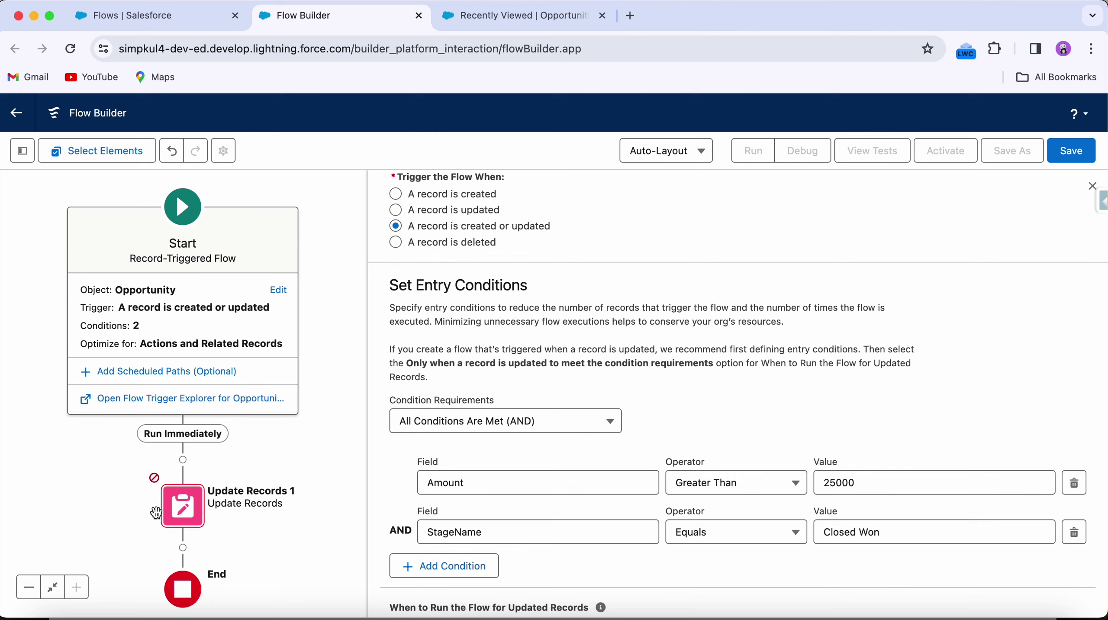
pyautogui.click(184, 508)
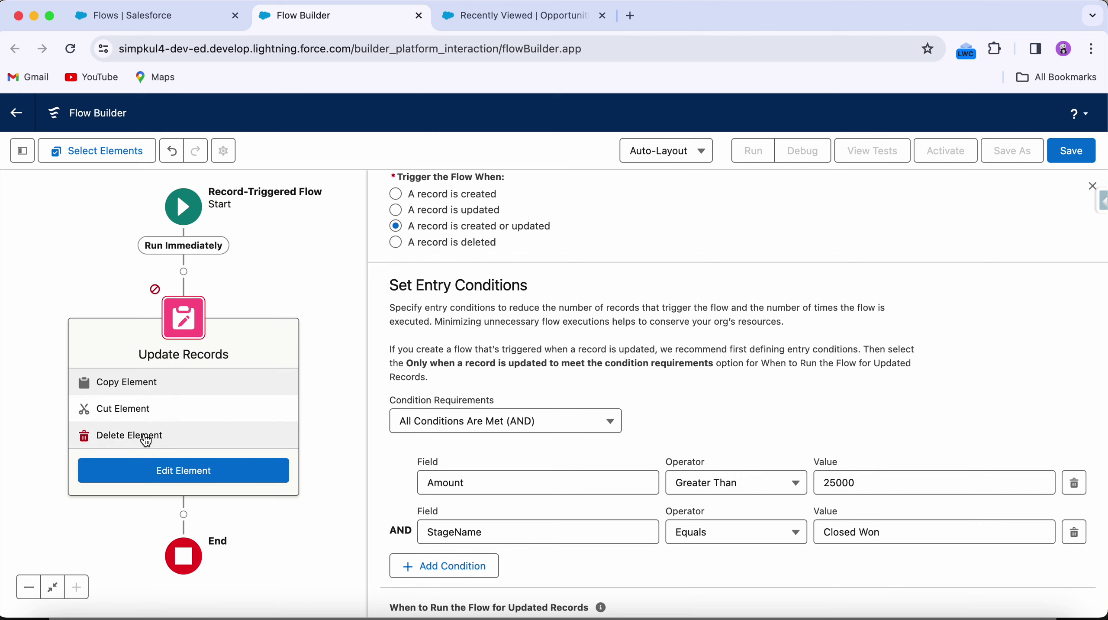
pyautogui.click(118, 436)
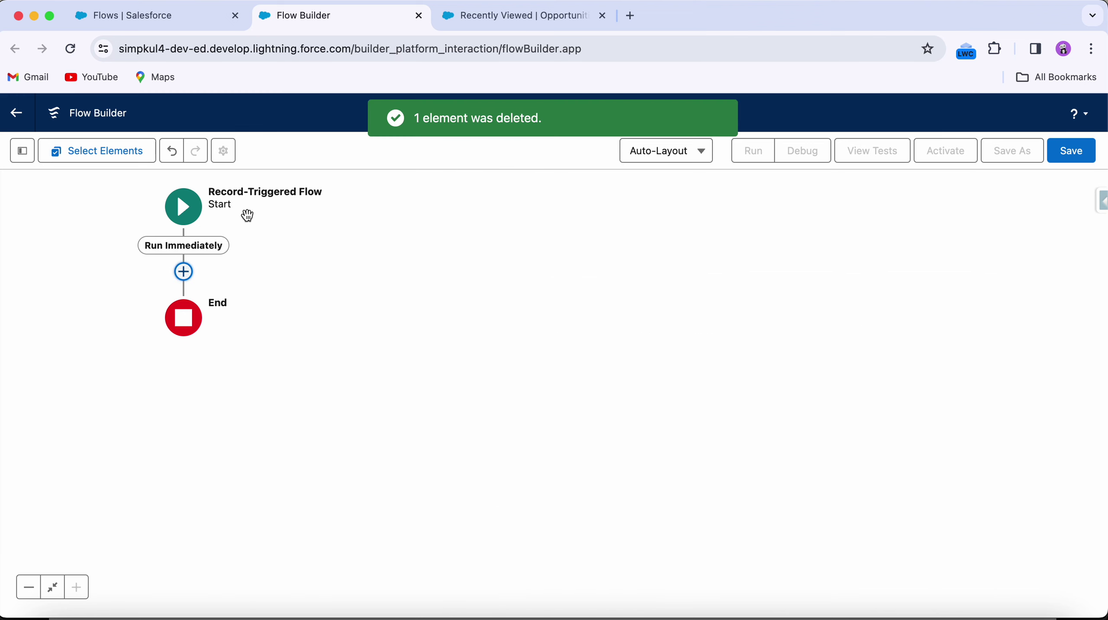
# Review the Start element's entry conditions, then start adding an element after Start.
pyautogui.click(184, 206)
pyautogui.click(186, 290)
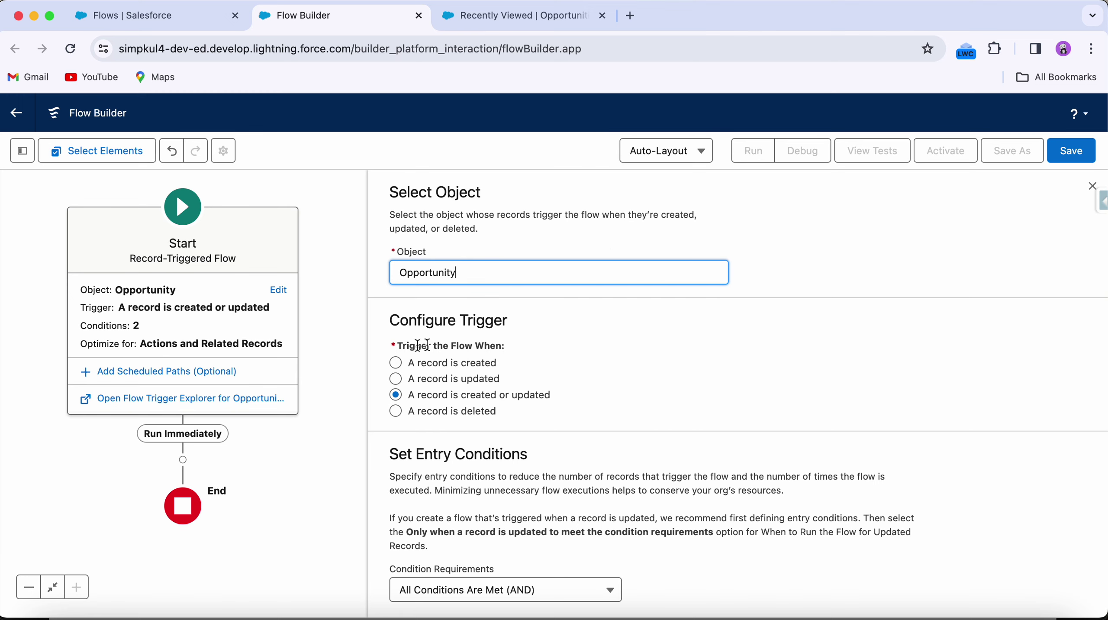
pyautogui.scroll(-3, 466, 349)
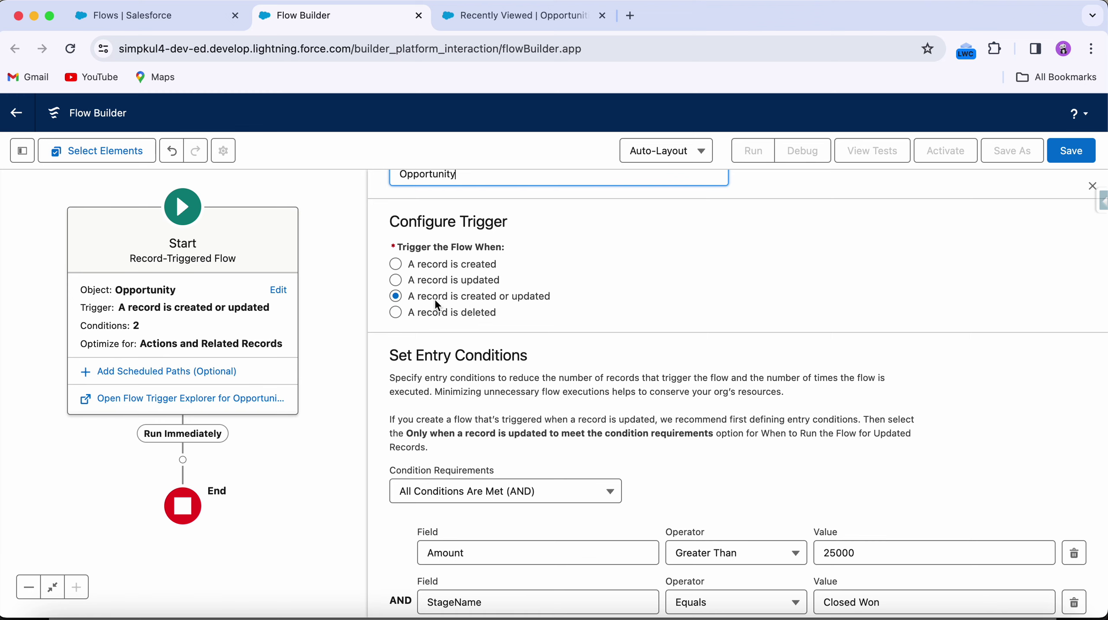
pyautogui.scroll(-4, 438, 305)
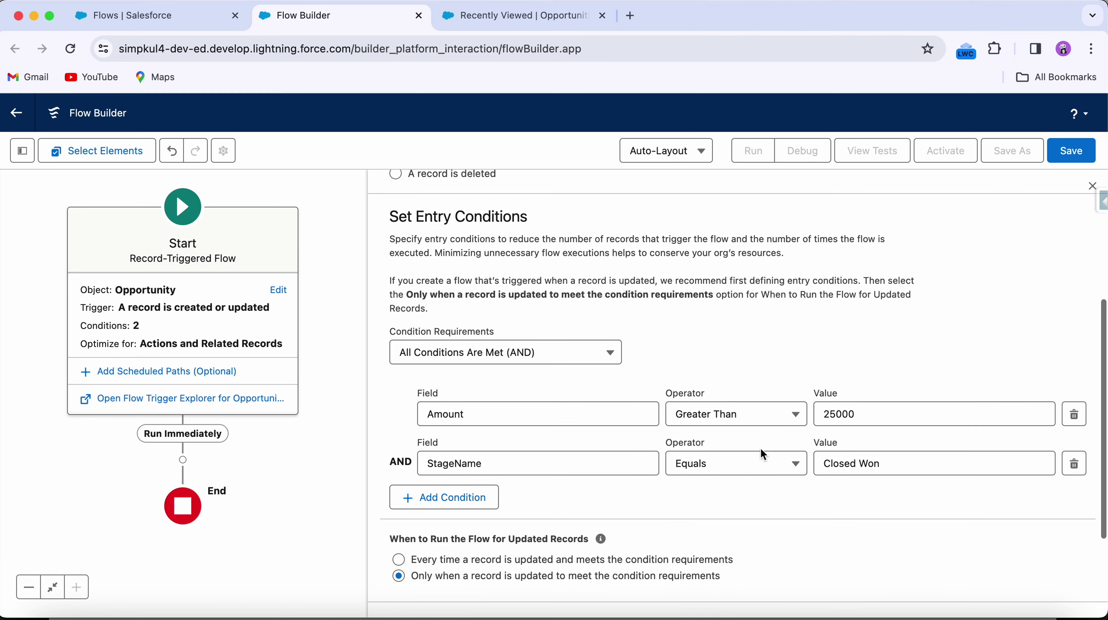
pyautogui.scroll(-1, 593, 354)
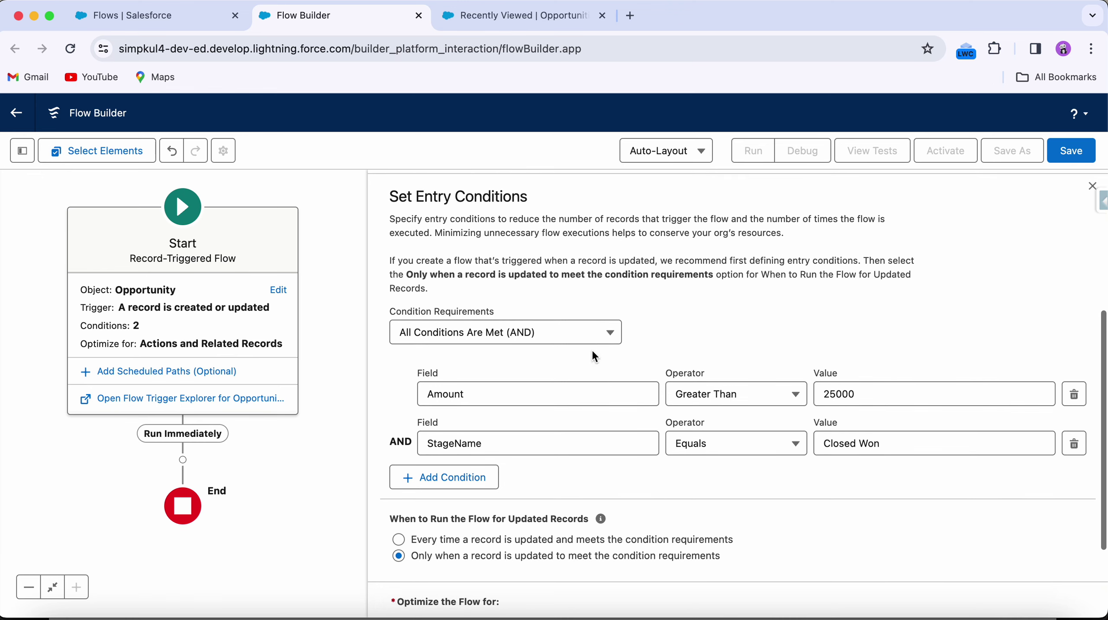
pyautogui.click(183, 460)
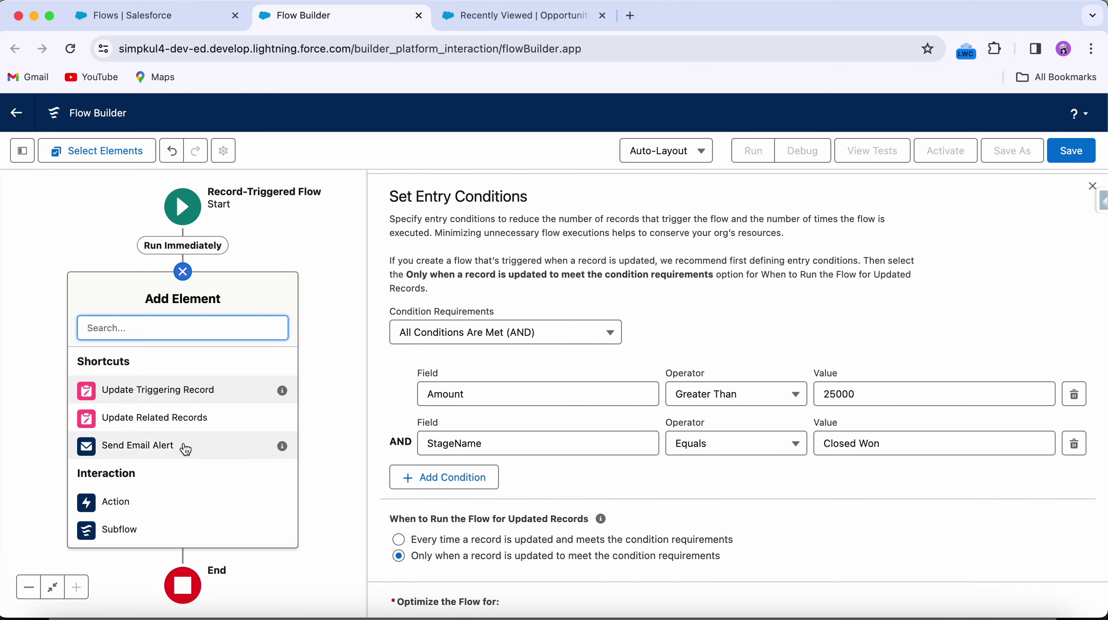
# Add a Create Records element labelled 'Create Draft Contract' with its auto-filled API name.
pyautogui.scroll(-6, 193, 448)
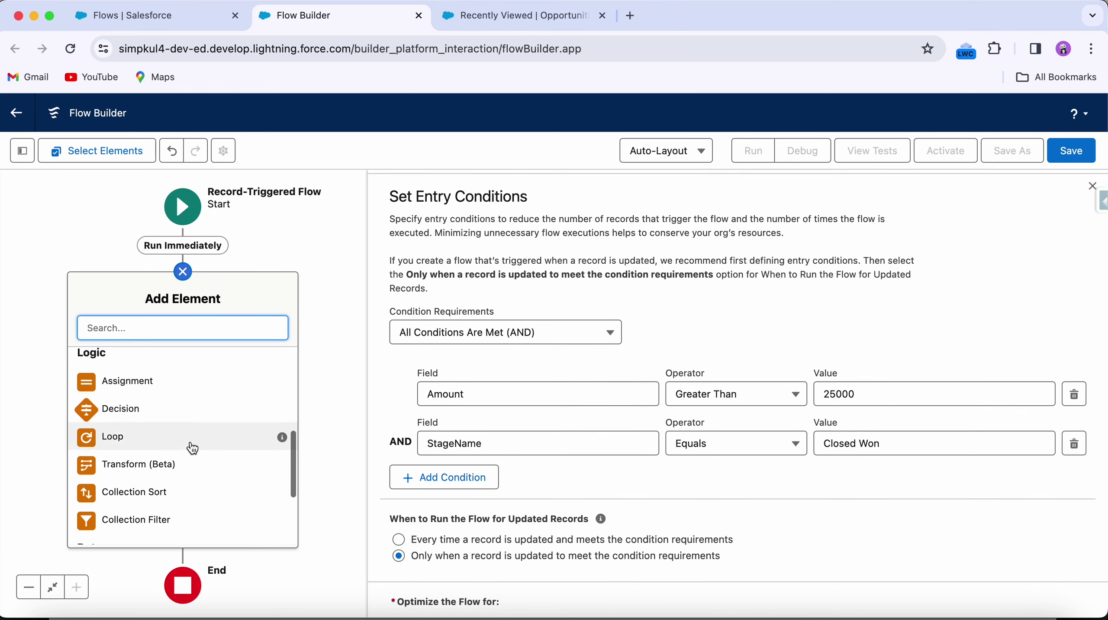
pyautogui.write('create')
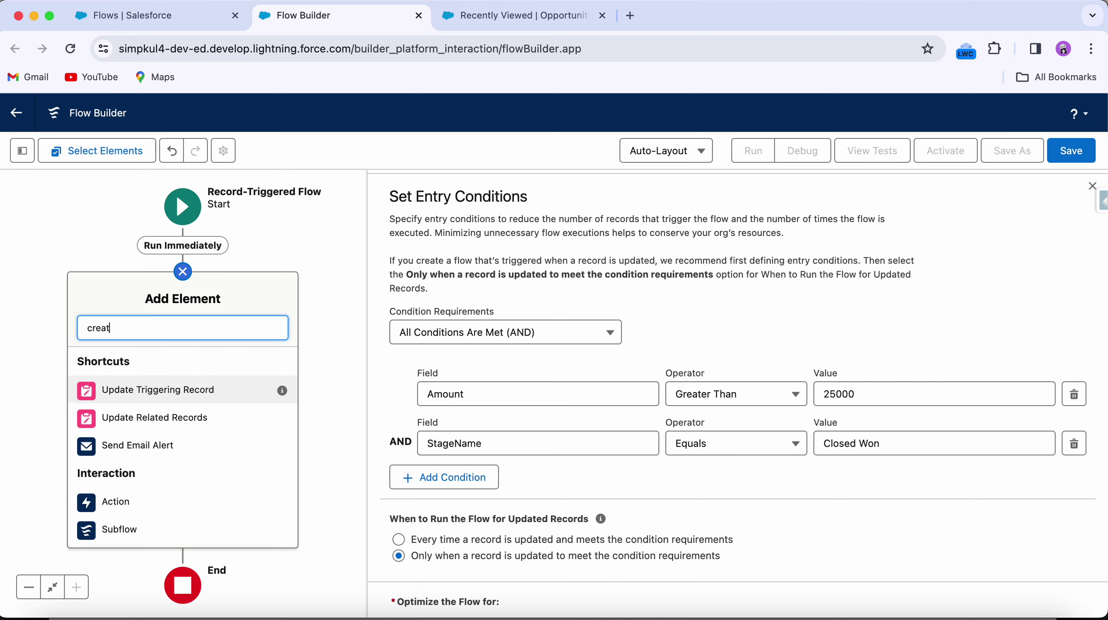
pyautogui.click(130, 365)
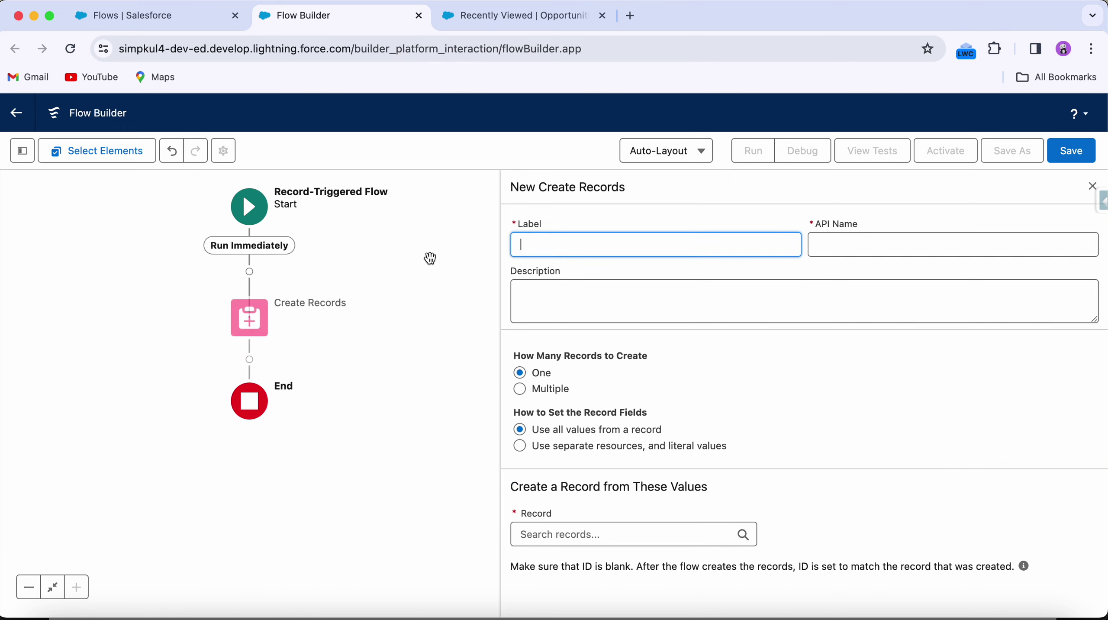
pyautogui.write('Create ')
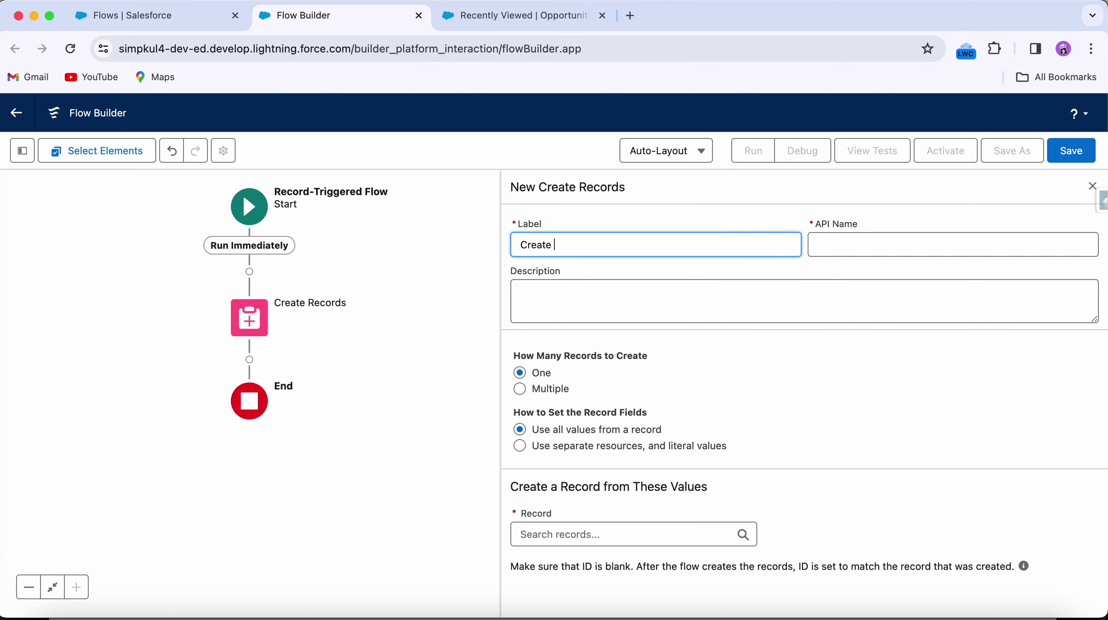
pyautogui.write('Draft Contract')
pyautogui.click(846, 253)
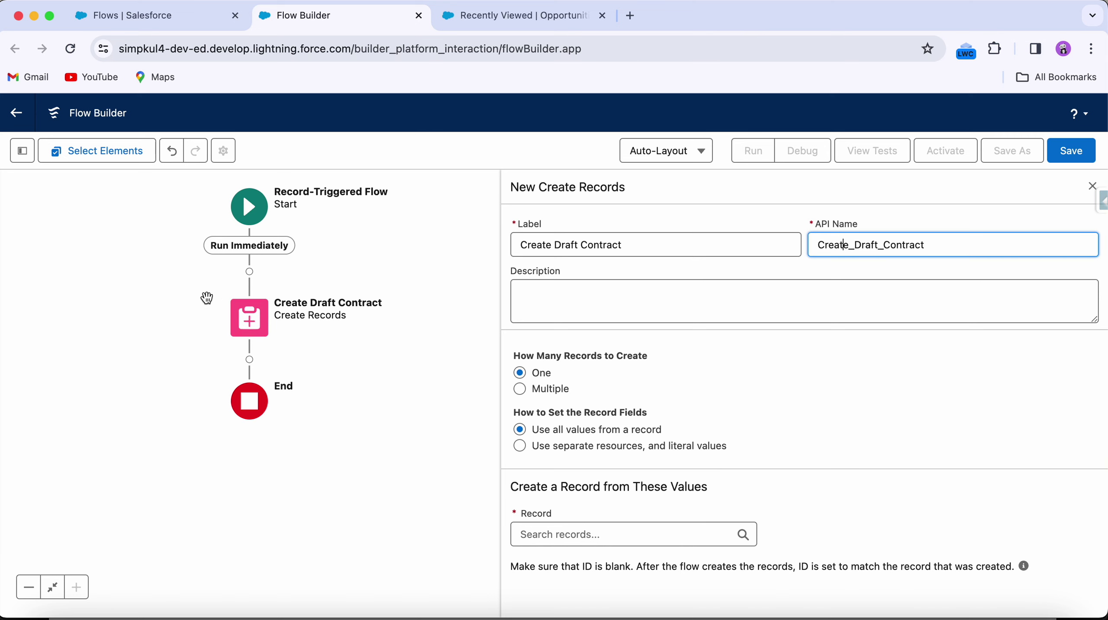
# Set record fields to come from separate resources and literal values.
pyautogui.click(21, 153)
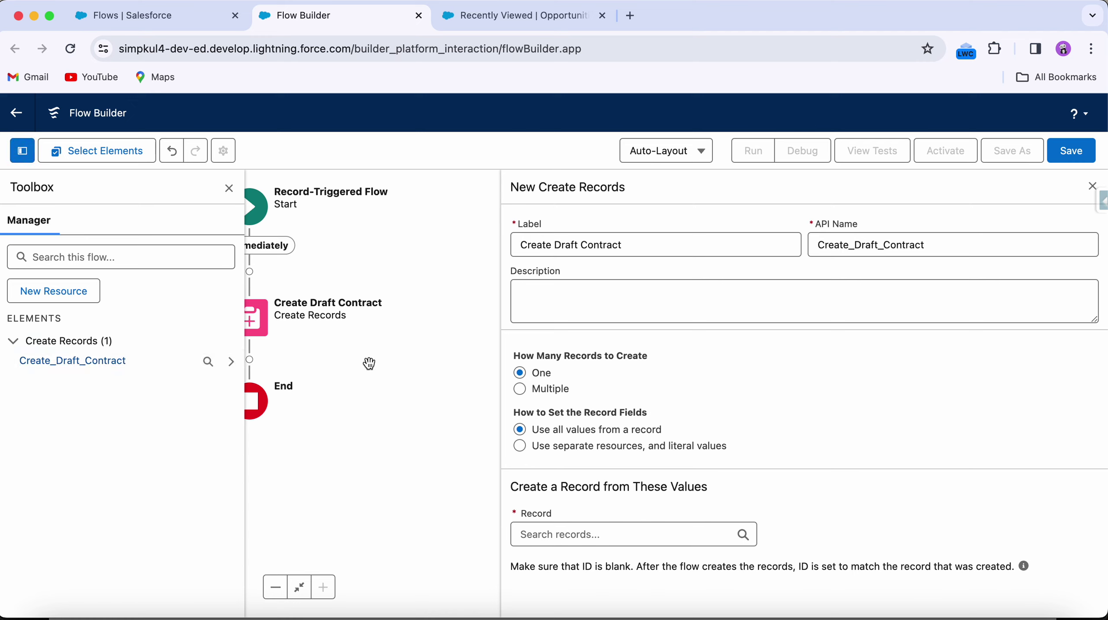
pyautogui.click(523, 449)
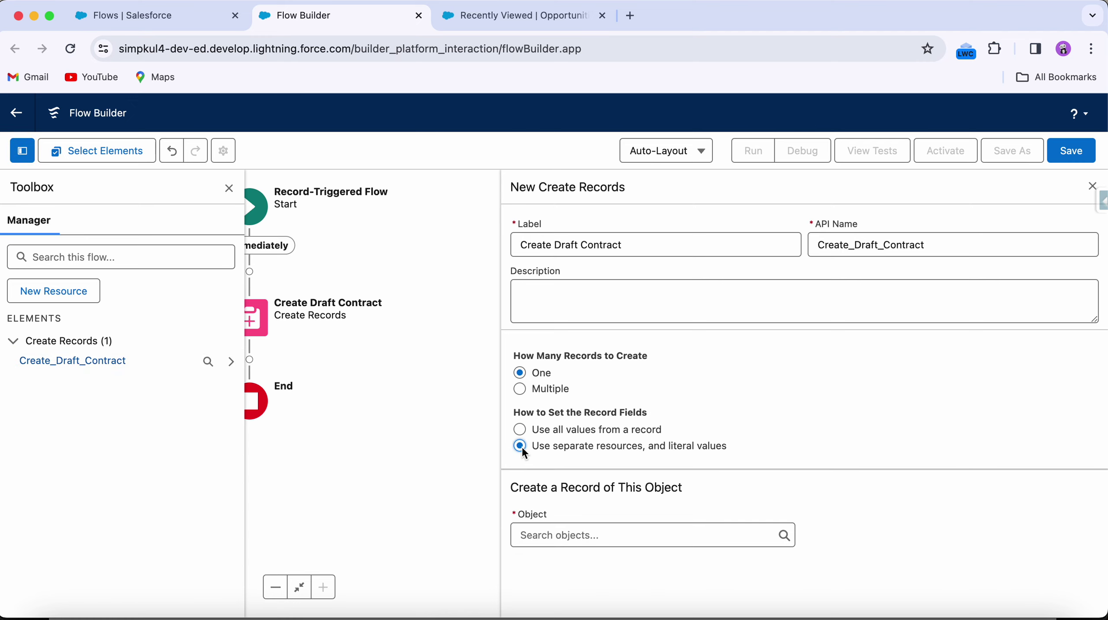
pyautogui.click(22, 151)
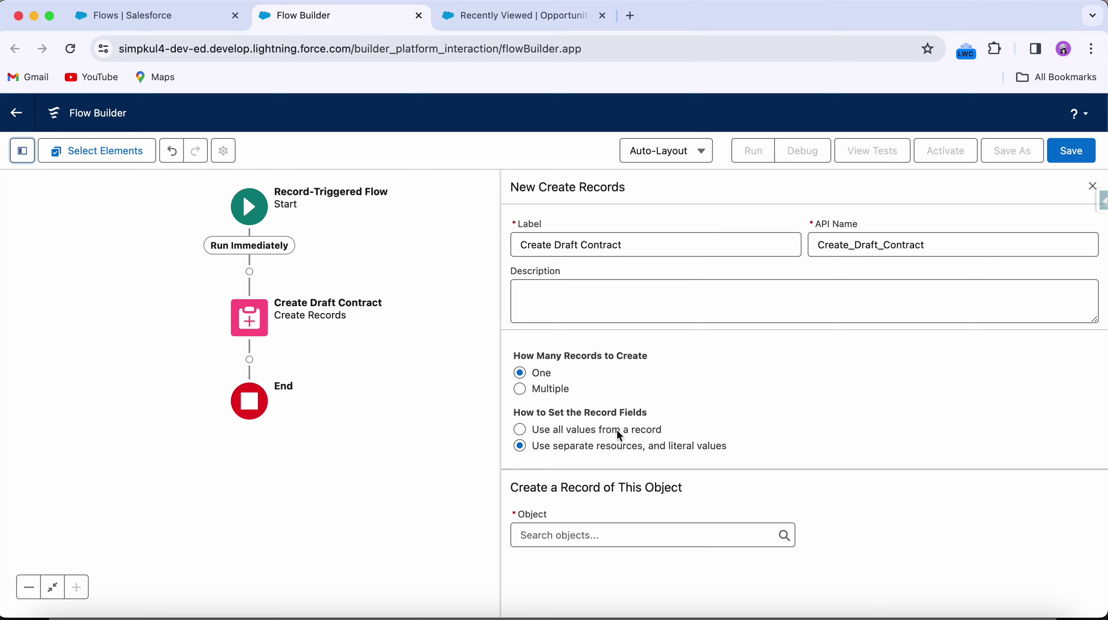
pyautogui.click(22, 152)
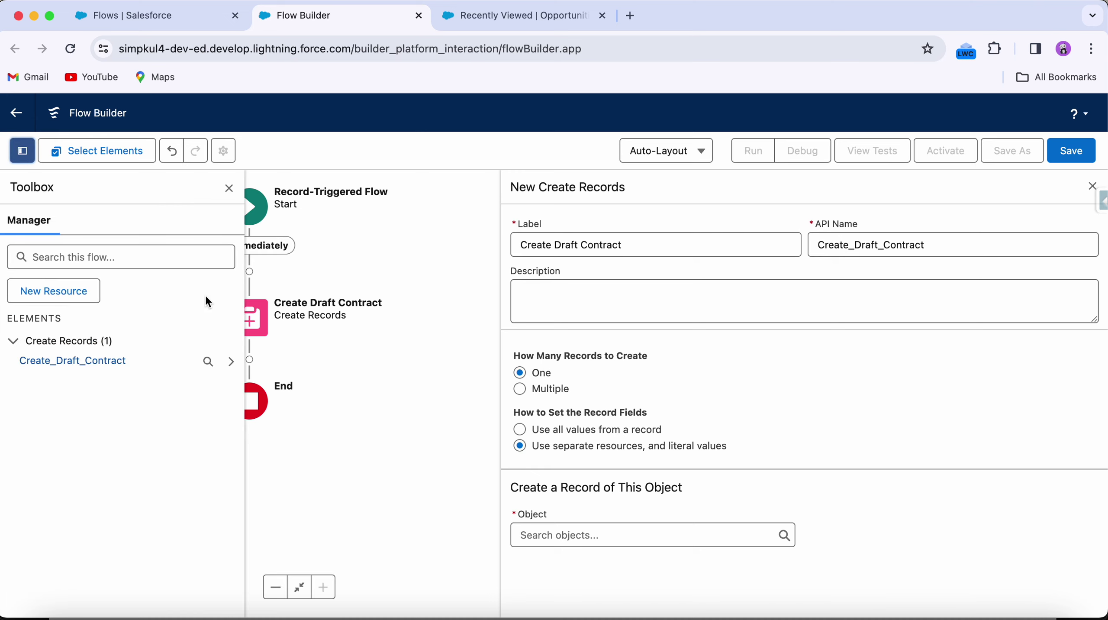
pyautogui.click(23, 154)
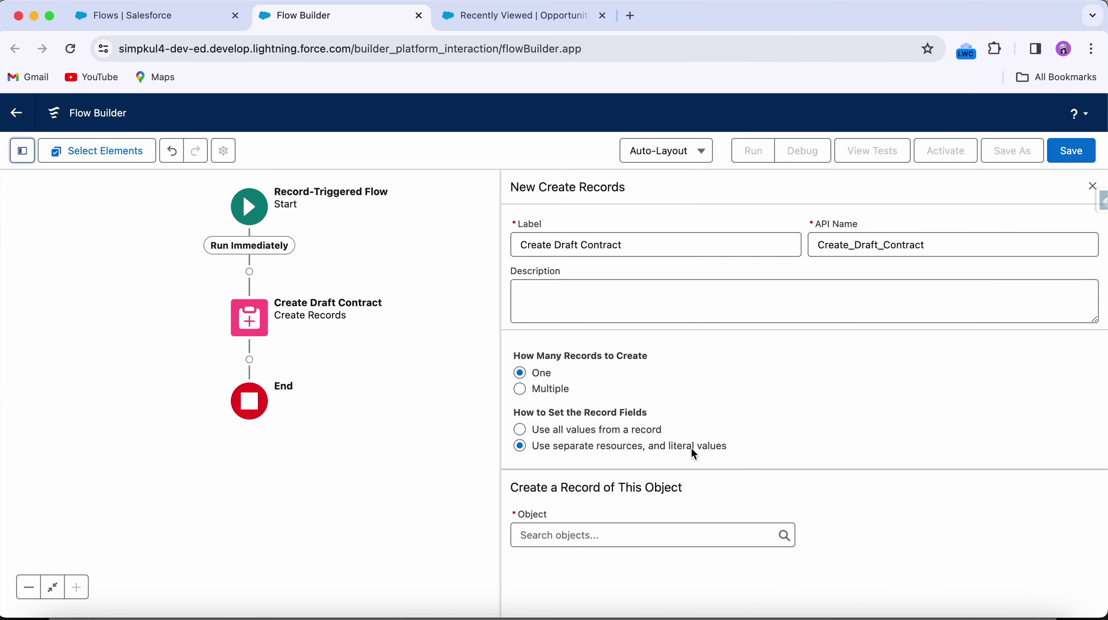
# Make the new record a Contract and choose AccountId as the field to set.
pyautogui.click(573, 538)
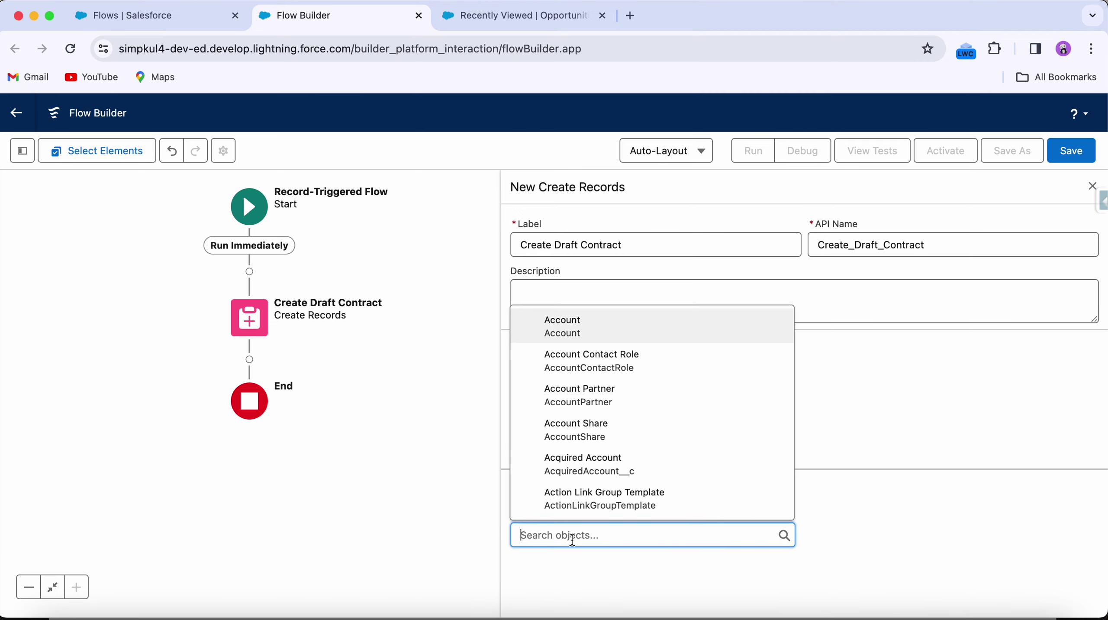
pyautogui.write('contract')
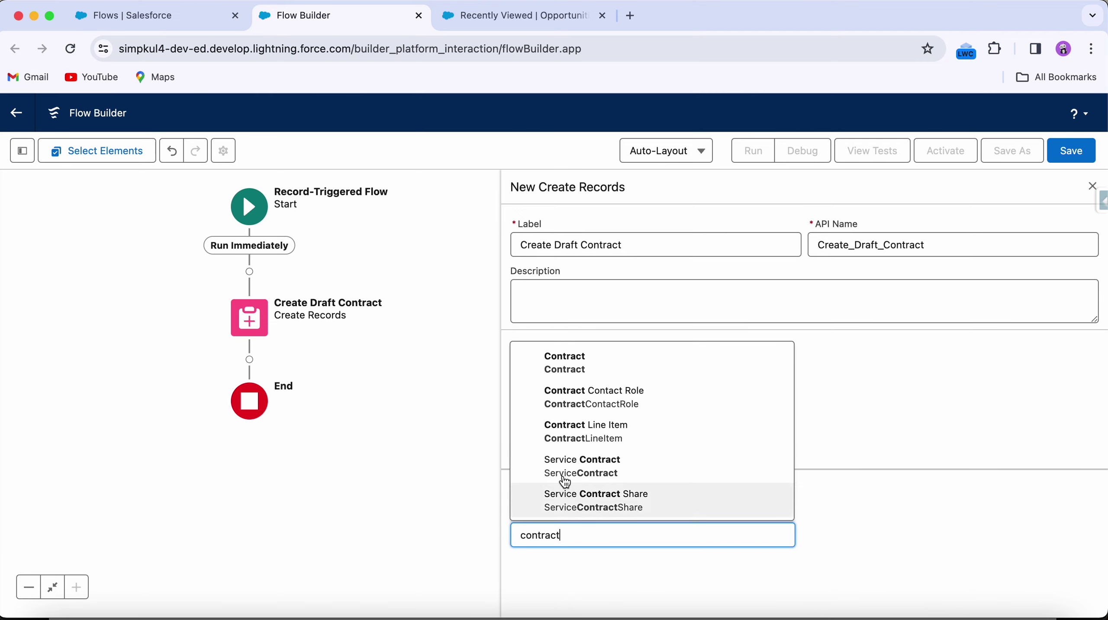
pyautogui.click(575, 369)
pyautogui.scroll(-2, 763, 398)
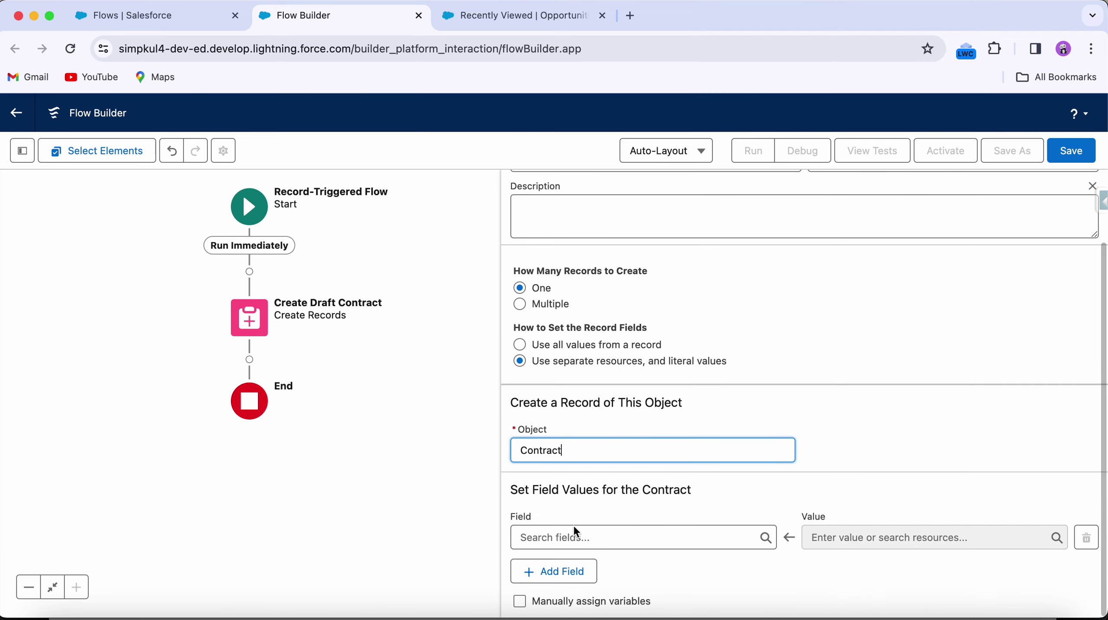
pyautogui.click(556, 537)
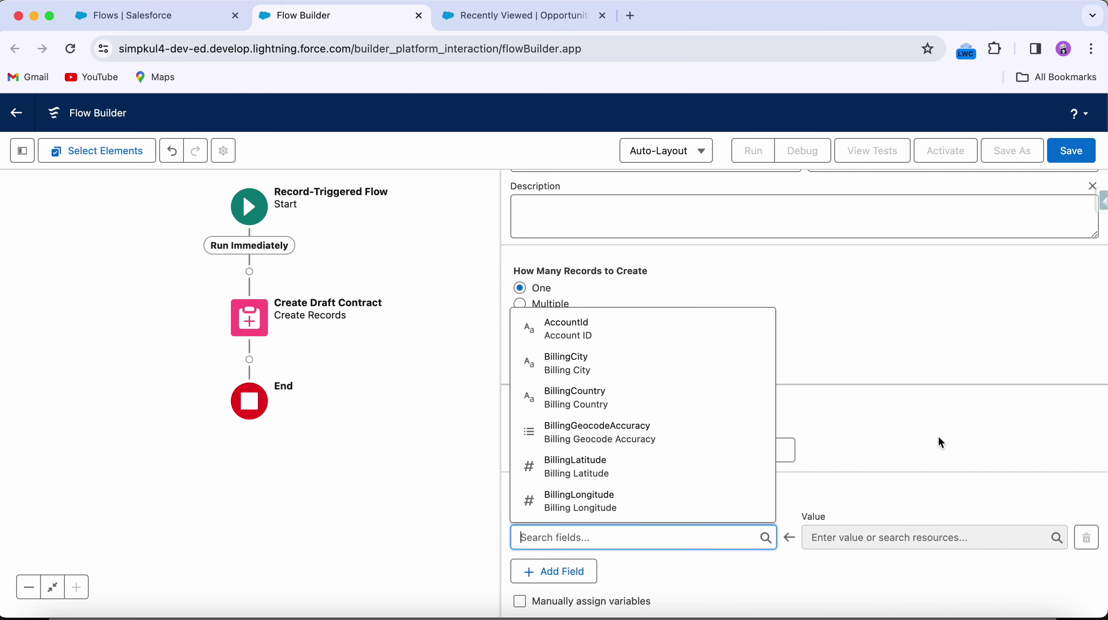
pyautogui.write('Acc')
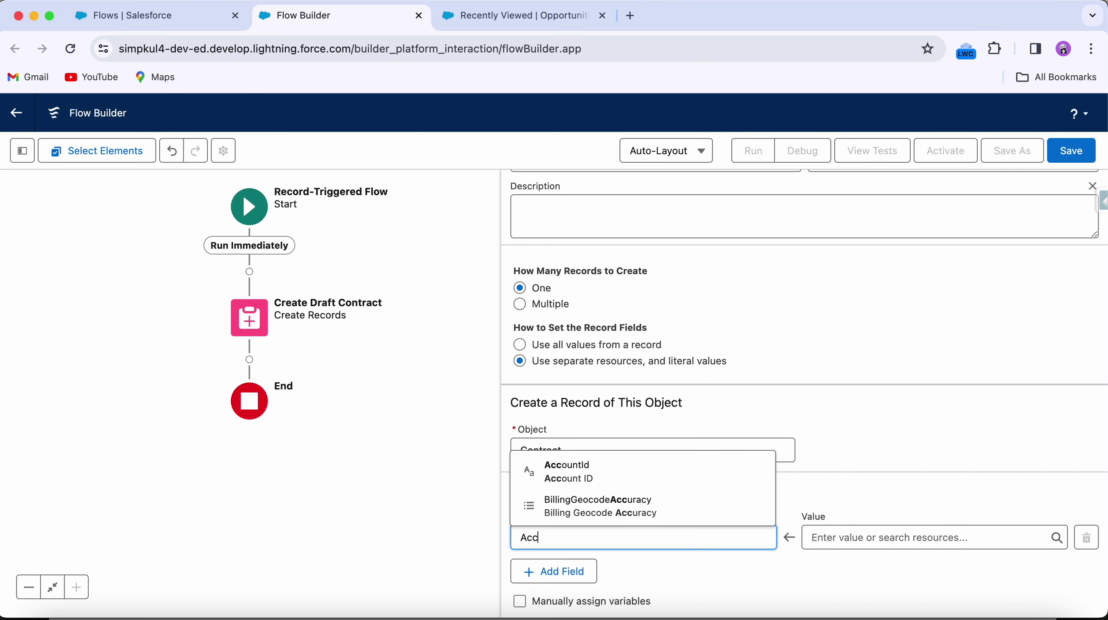
pyautogui.click(681, 465)
# Point the AccountId value at the triggering Opportunity's Account via $Record > Account.
pyautogui.click(861, 541)
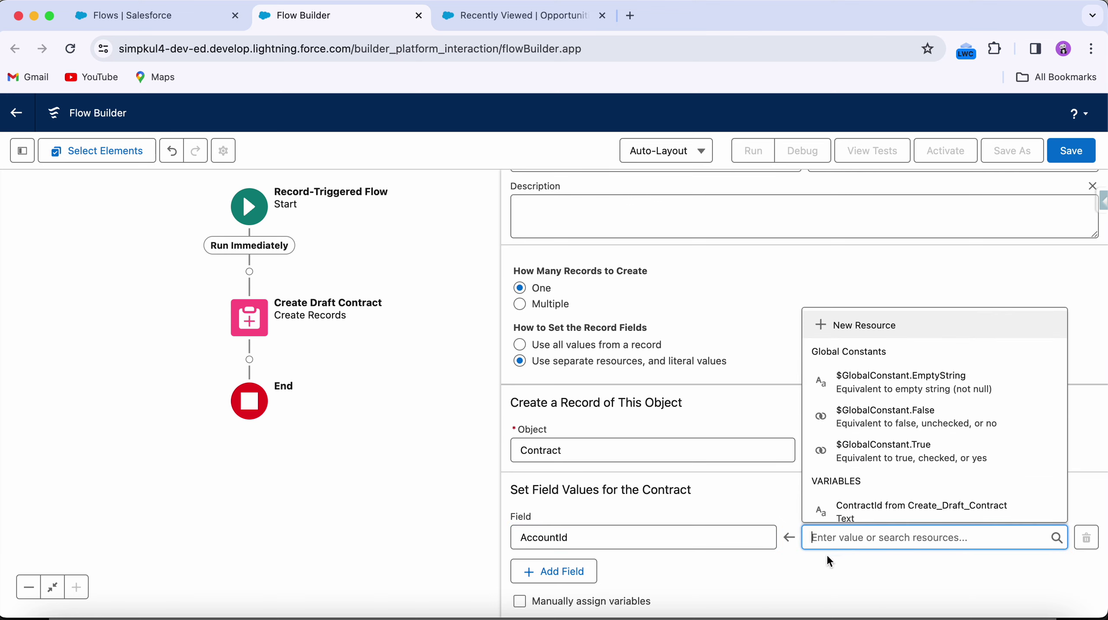
pyautogui.scroll(-2, 902, 398)
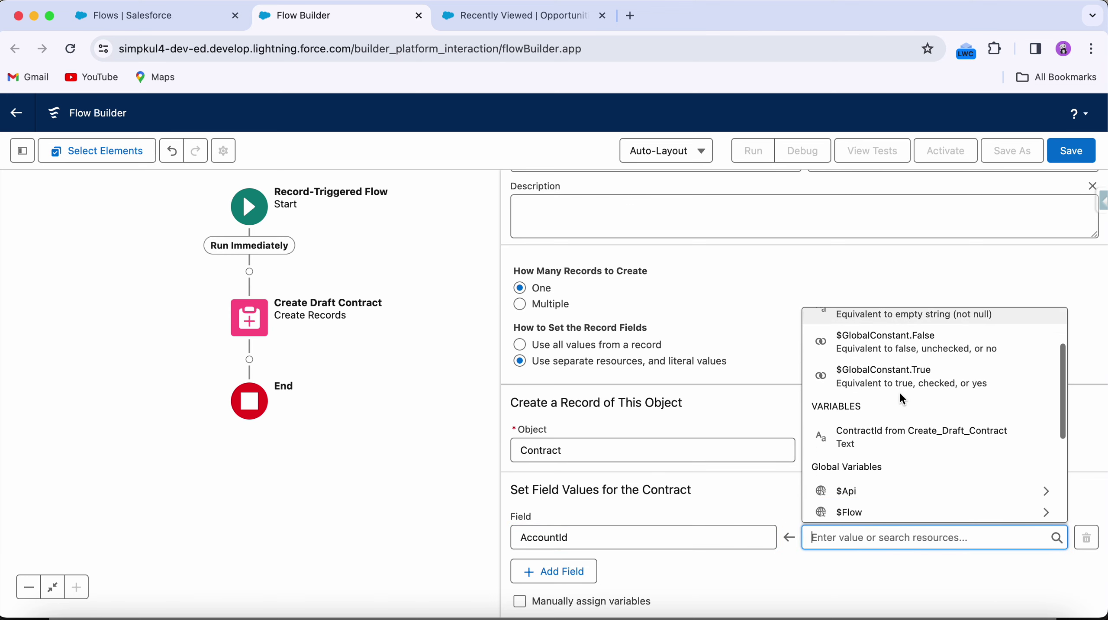
pyautogui.scroll(-3, 900, 393)
pyautogui.scroll(-2, 905, 356)
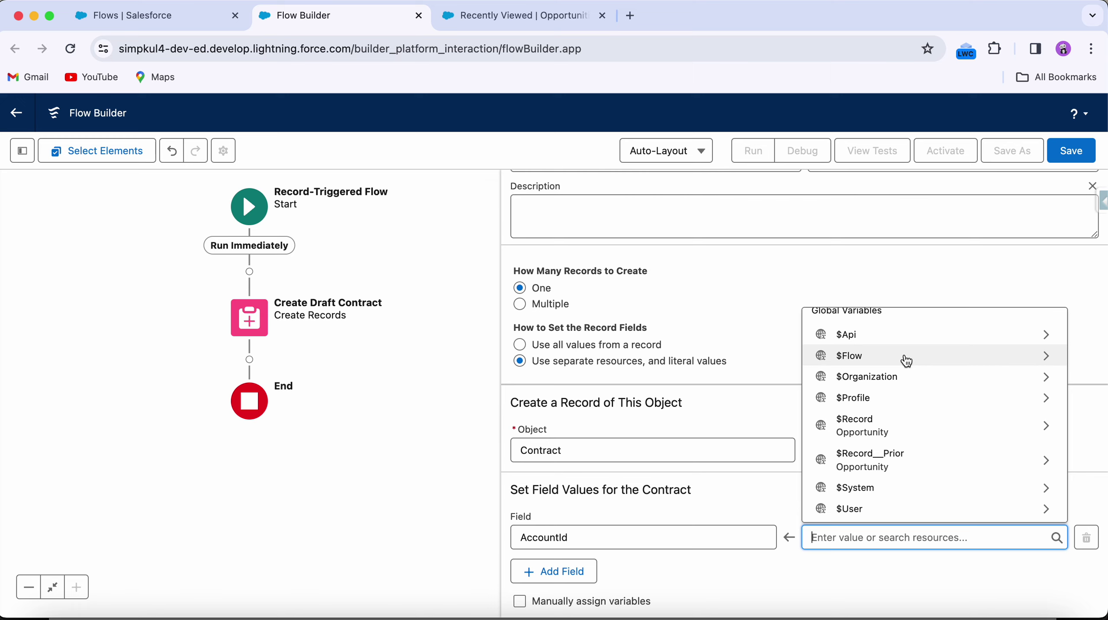
pyautogui.click(861, 430)
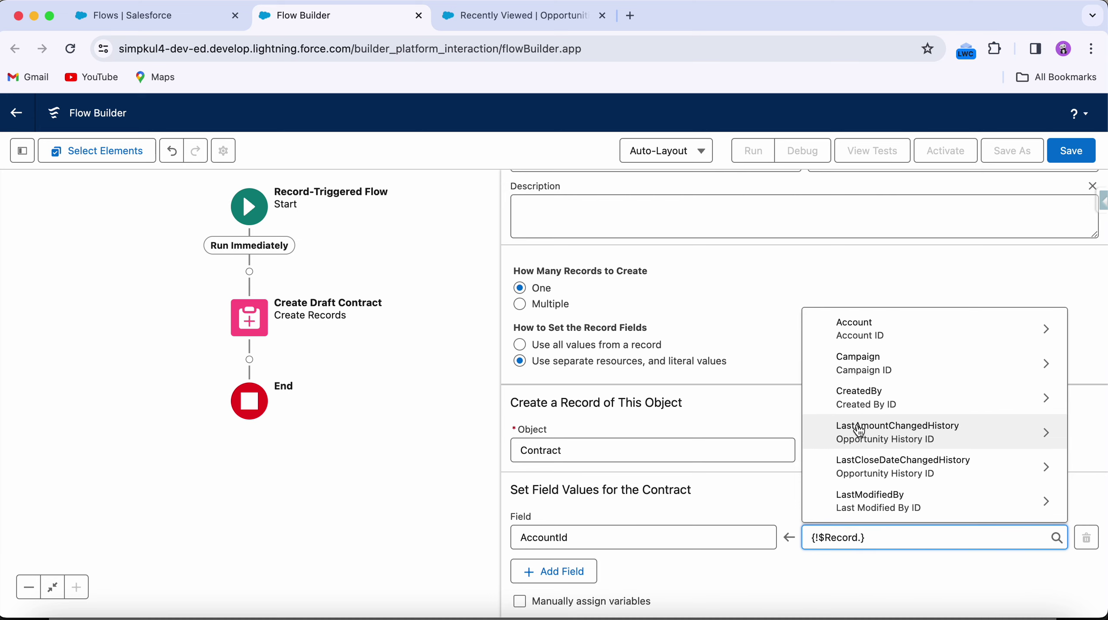
pyautogui.click(869, 326)
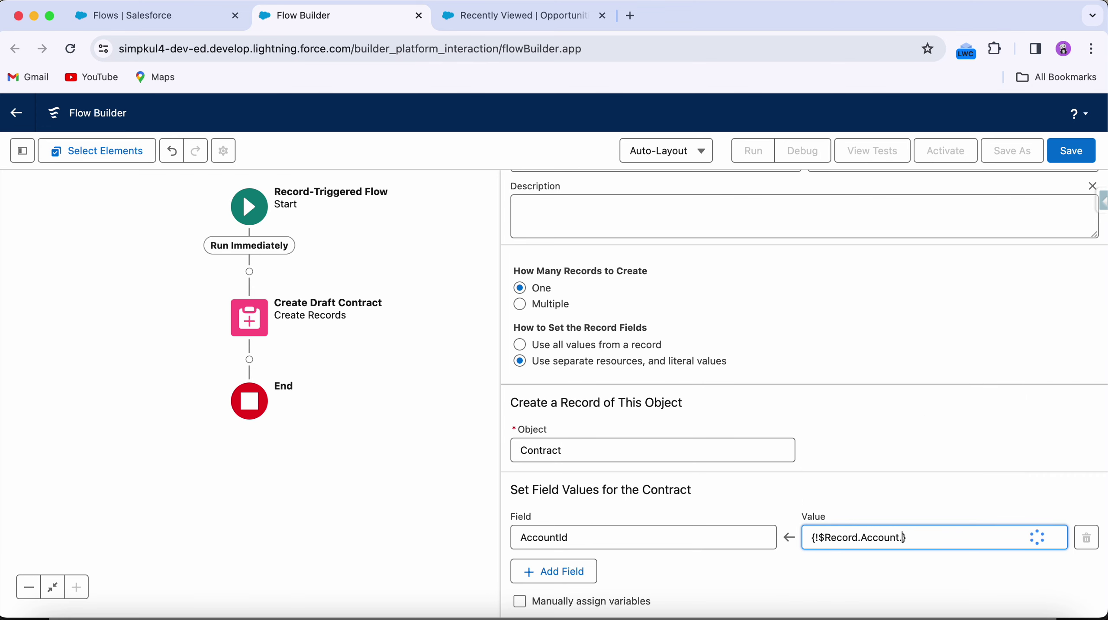
pyautogui.scroll(-5, 874, 444)
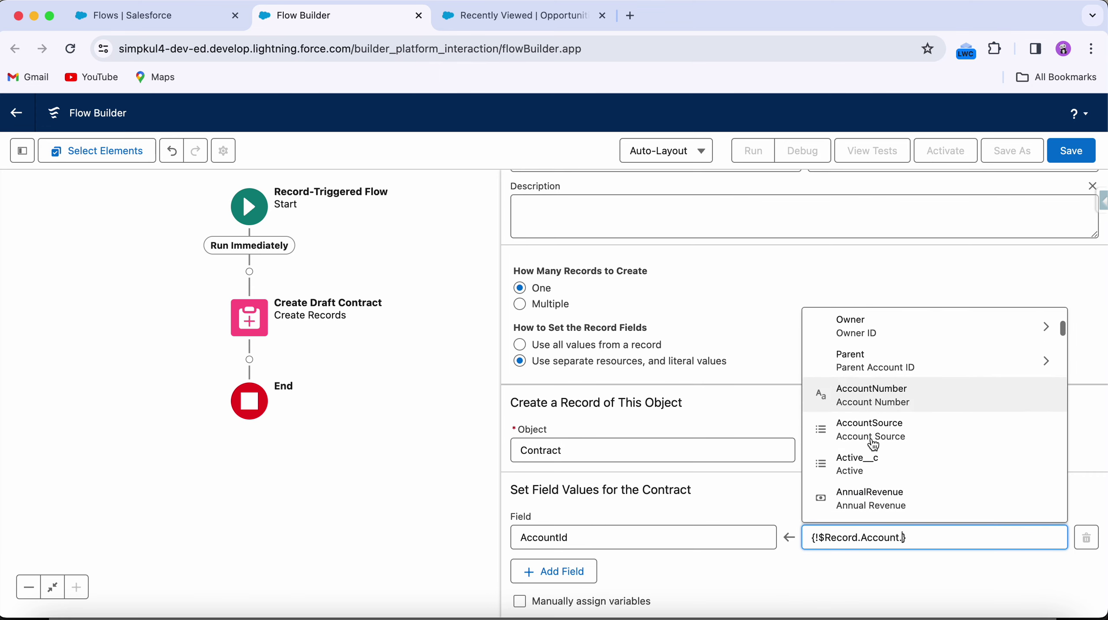
pyautogui.scroll(-3, 875, 443)
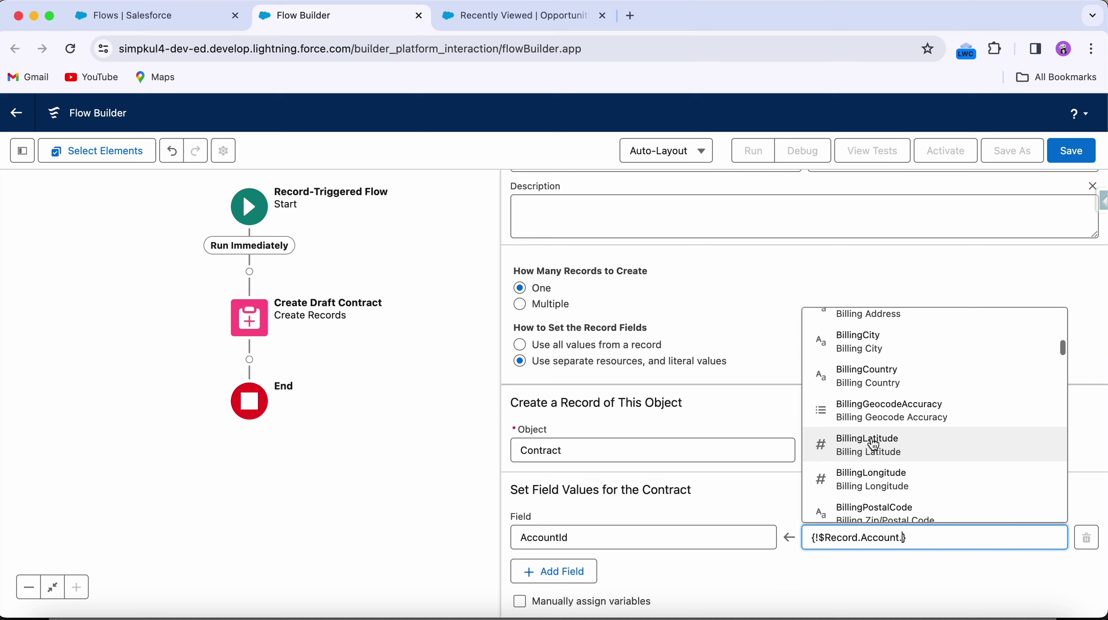
# Pick Account ID as the AccountId value and add a second field row.
pyautogui.write('Id')
pyautogui.click(884, 328)
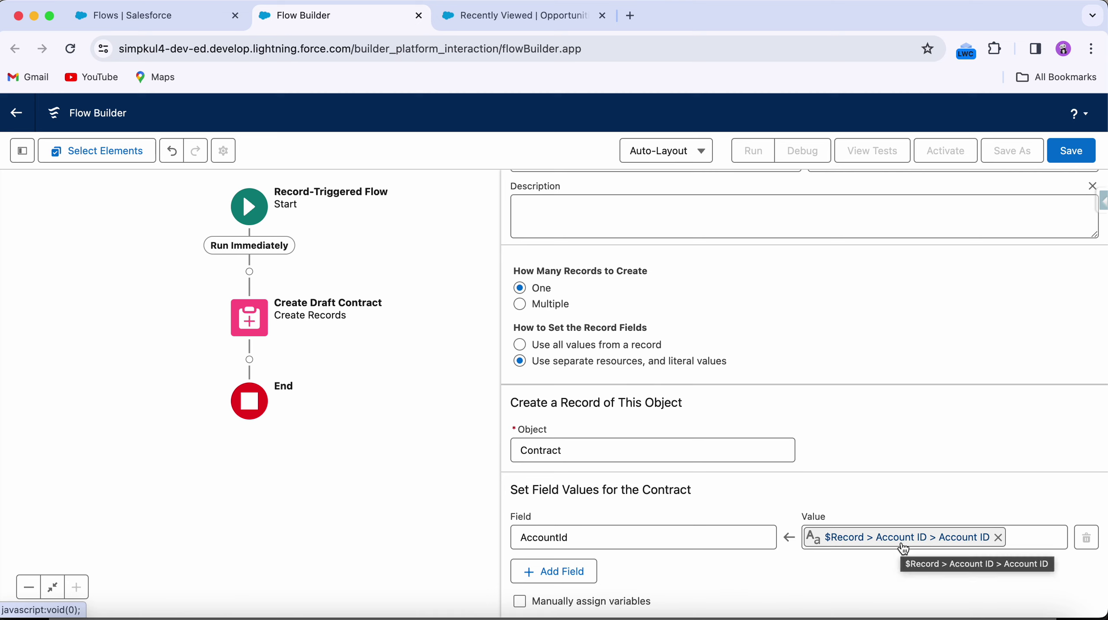
pyautogui.click(569, 573)
pyautogui.click(600, 585)
pyautogui.scroll(-5, 632, 479)
pyautogui.scroll(-10, 633, 483)
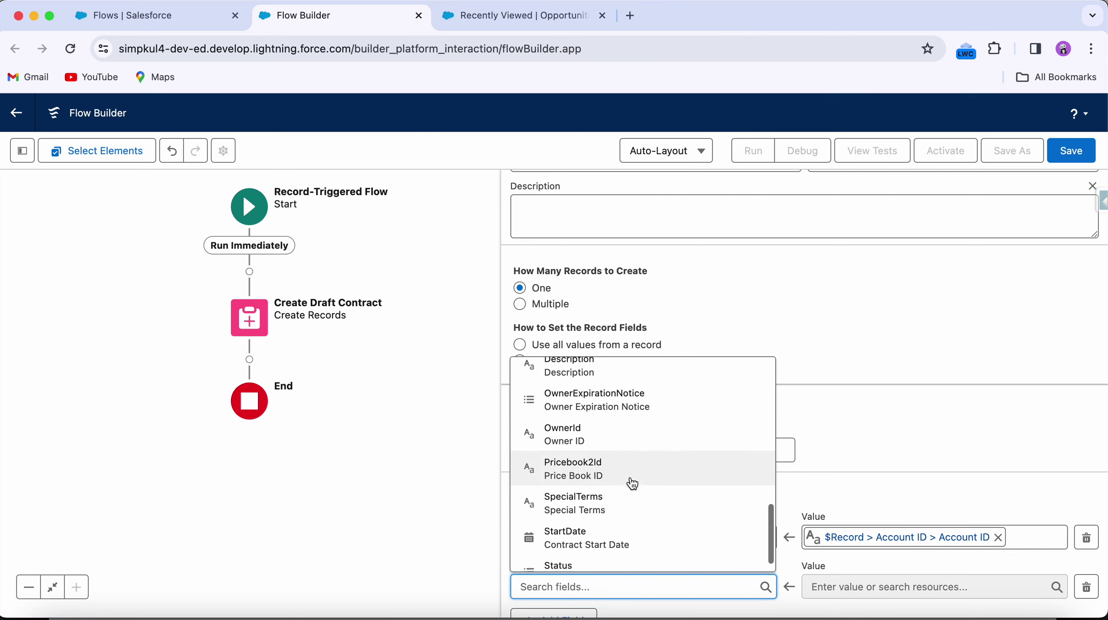
# Set the Contract's Status field to Draft.
pyautogui.click(561, 550)
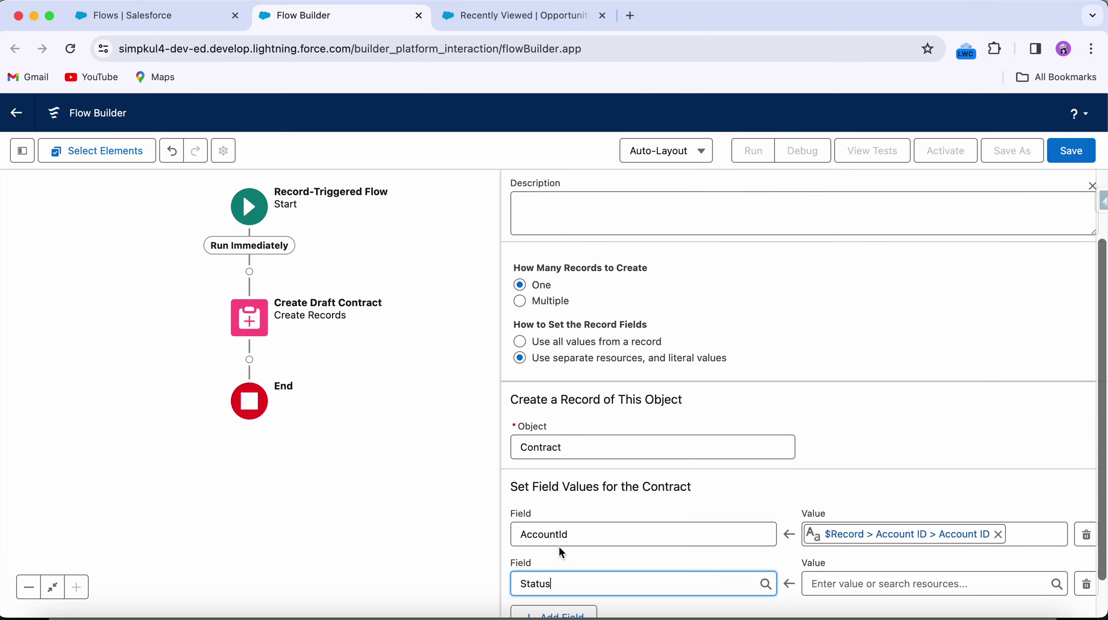
pyautogui.click(846, 582)
pyautogui.click(872, 497)
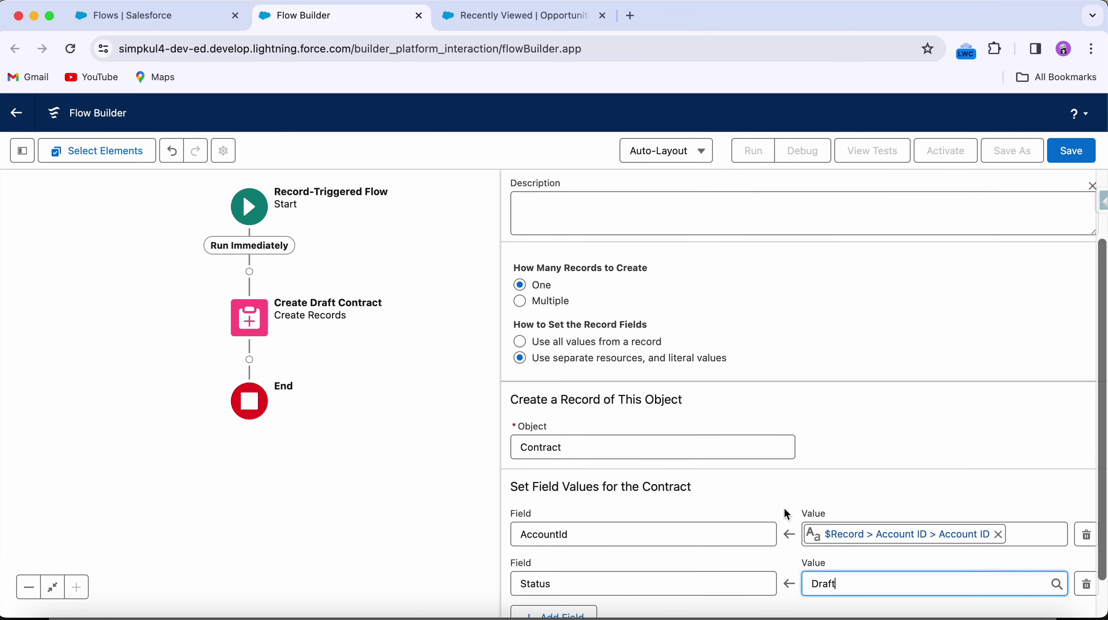
pyautogui.scroll(-2, 760, 507)
pyautogui.click(782, 553)
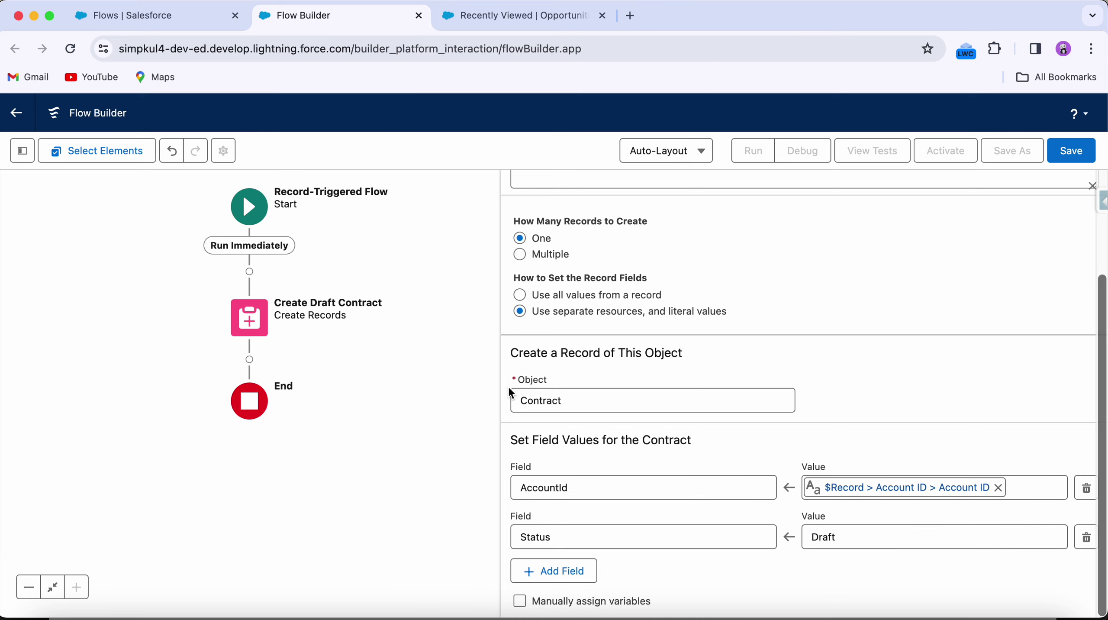
pyautogui.scroll(1, 581, 396)
pyautogui.scroll(-1, 873, 460)
pyautogui.scroll(5, 754, 382)
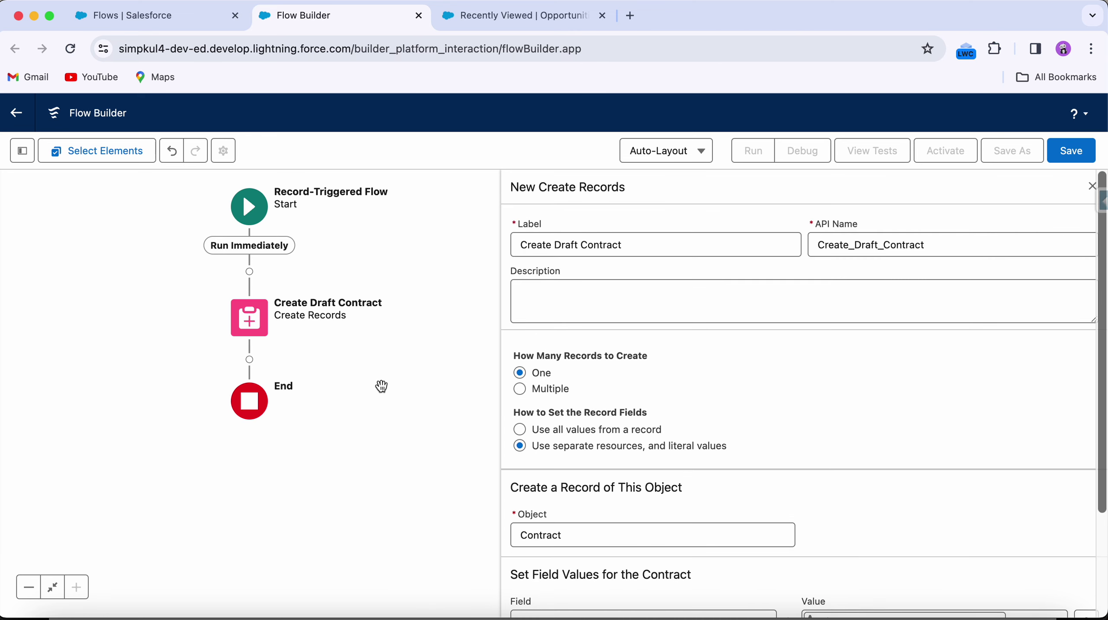
# Save the flow with label 'Draft Contract for Opportunity' and its auto-filled API name.
pyautogui.click(1092, 185)
pyautogui.click(1072, 150)
pyautogui.click(389, 300)
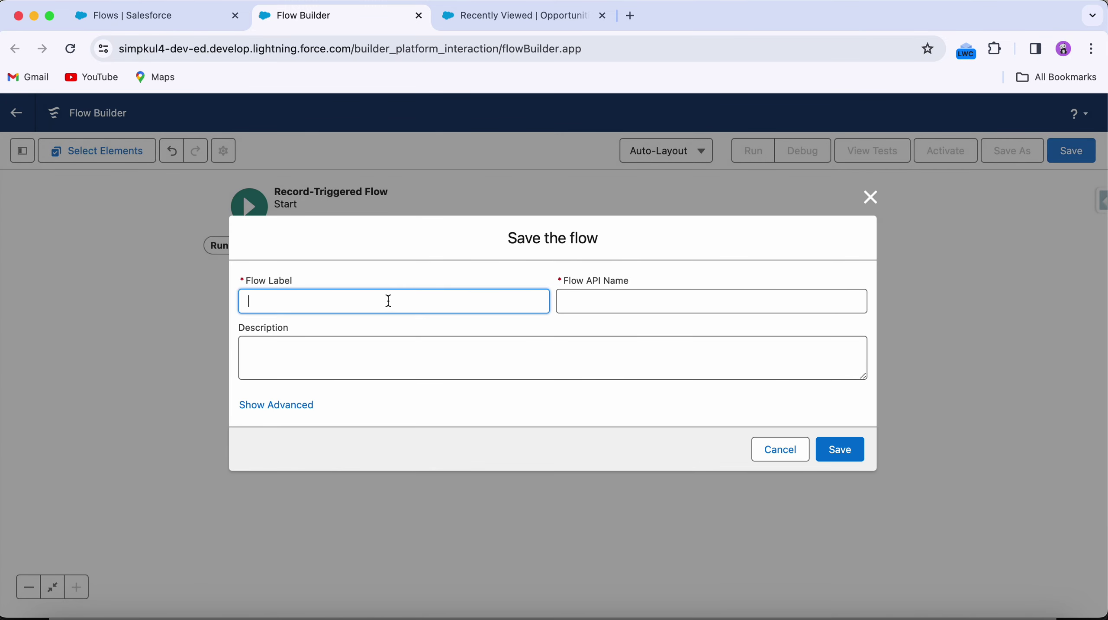
pyautogui.write('Draft Contract for Opportunity')
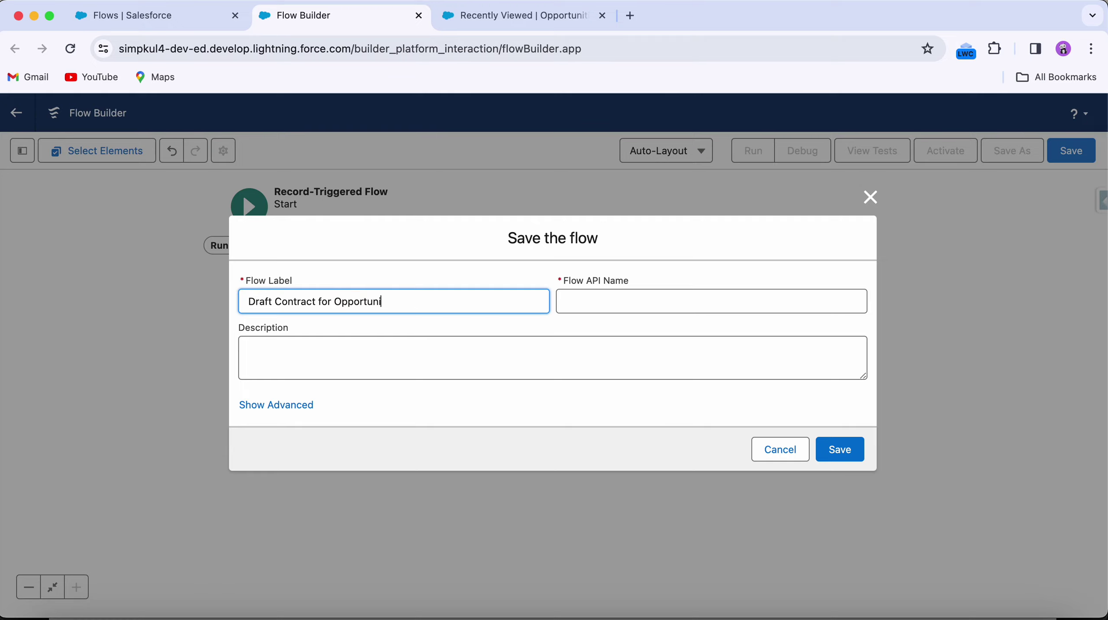
pyautogui.click(613, 303)
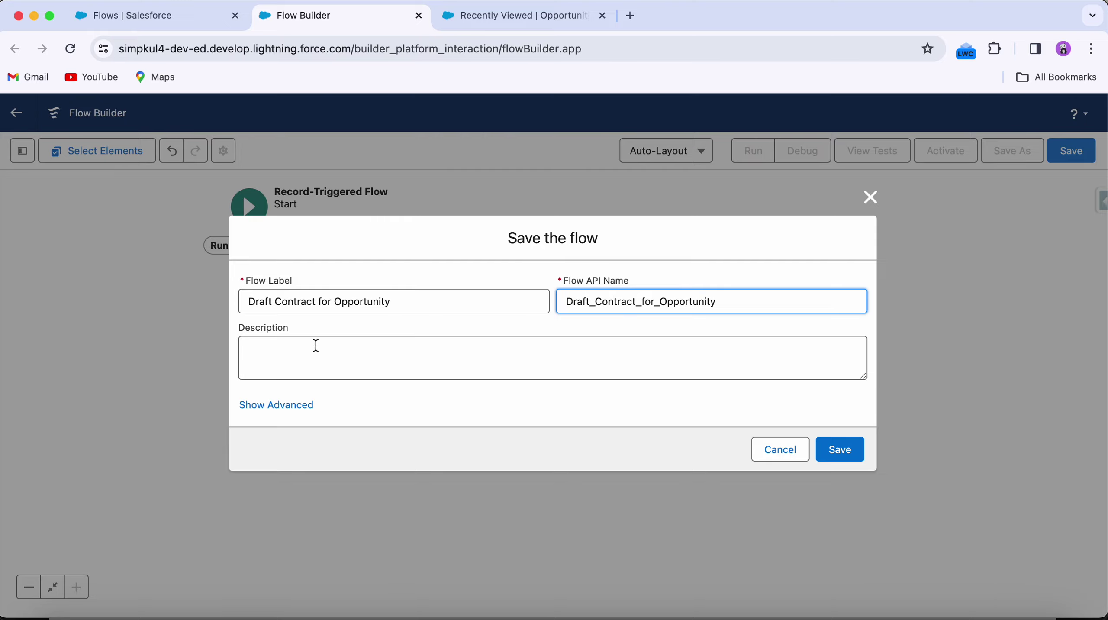
pyautogui.click(274, 412)
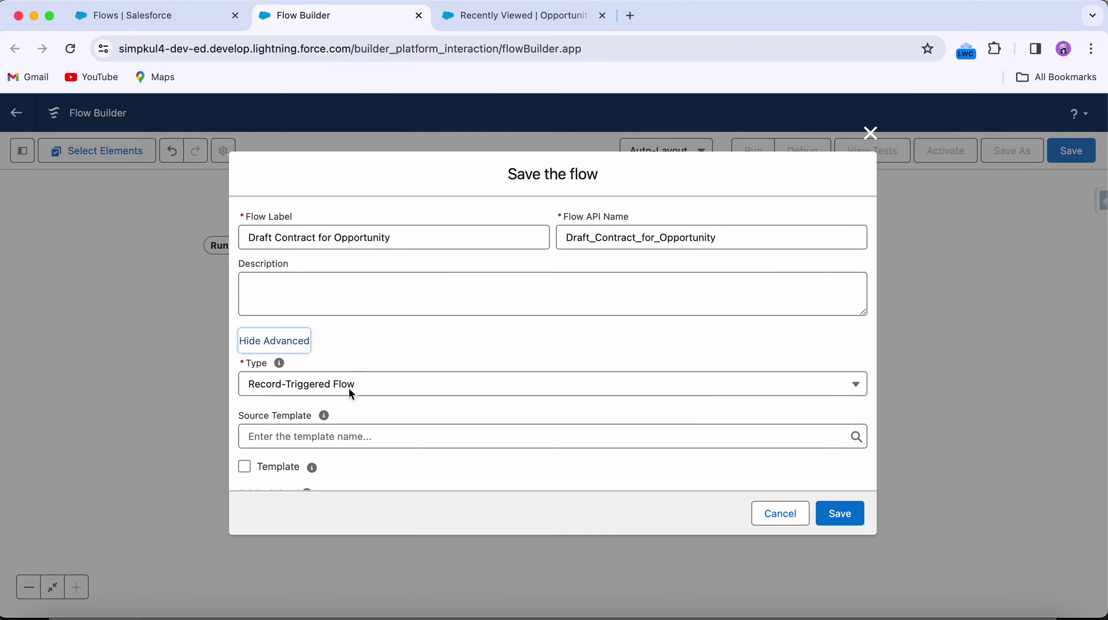
pyautogui.scroll(-3, 350, 430)
pyautogui.scroll(-5, 349, 428)
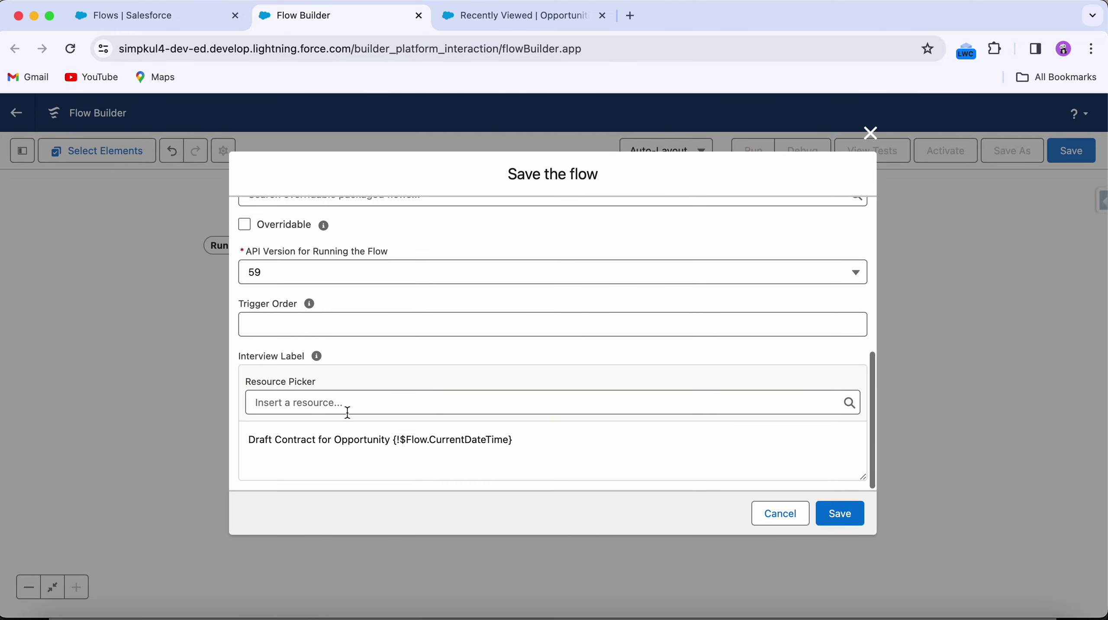
pyautogui.scroll(3, 347, 412)
pyautogui.scroll(5, 350, 418)
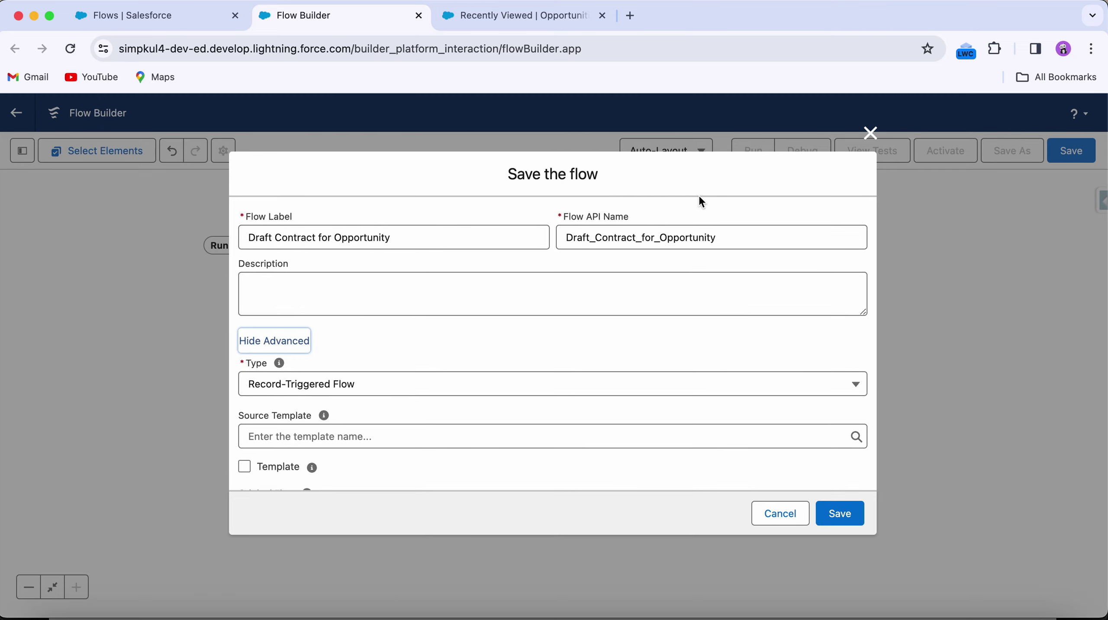
pyautogui.scroll(-10, 658, 378)
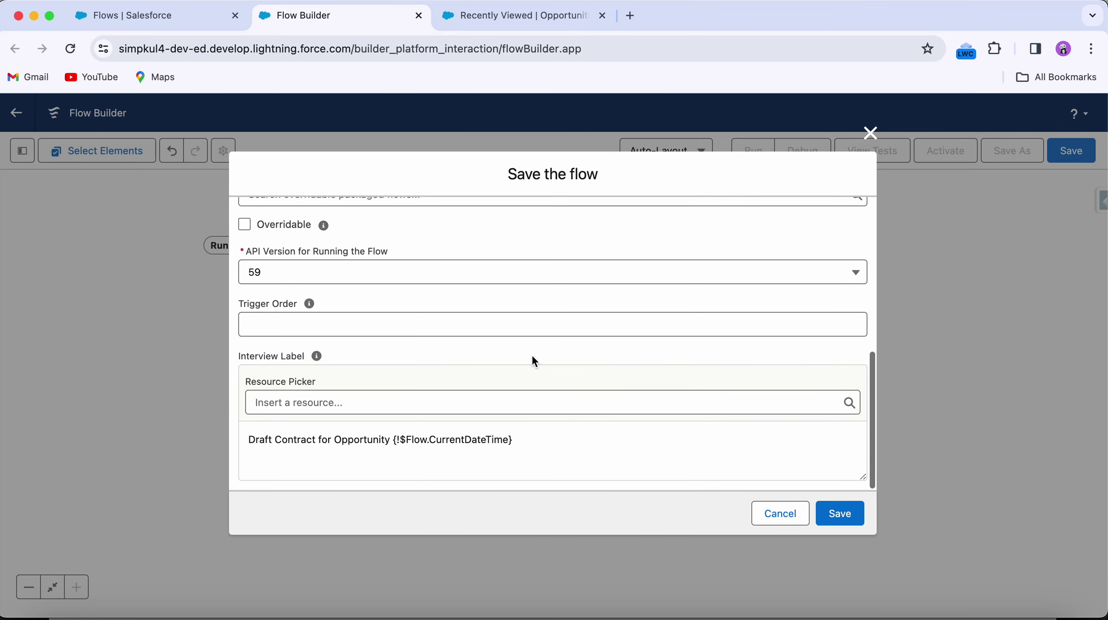
pyautogui.scroll(10, 534, 360)
pyautogui.scroll(-10, 534, 360)
pyautogui.scroll(10, 532, 356)
pyautogui.scroll(-10, 659, 376)
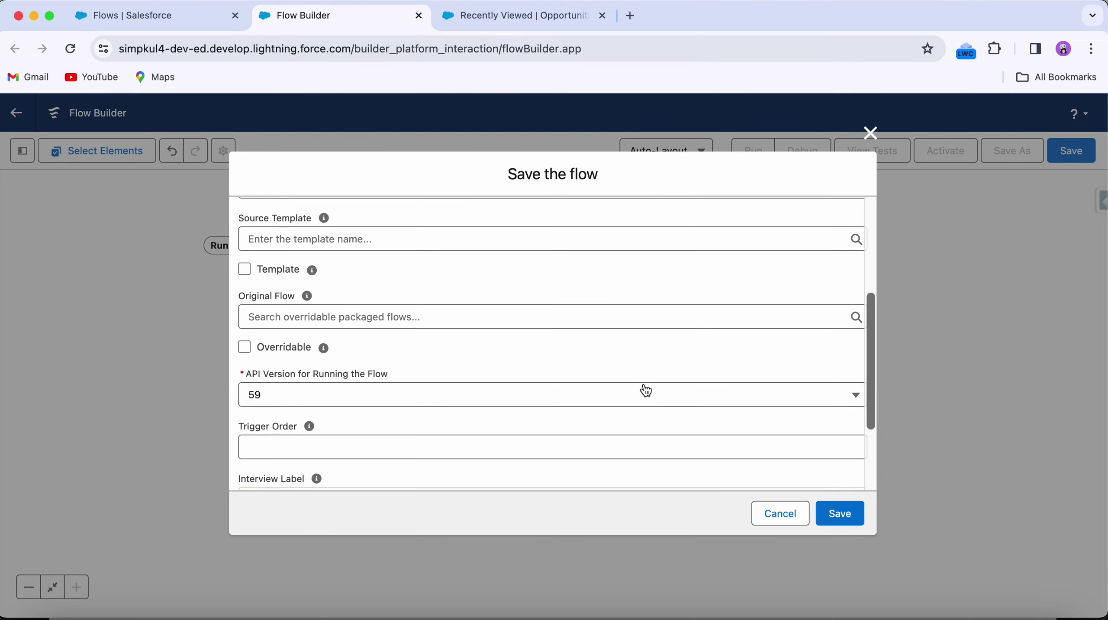
pyautogui.scroll(10, 552, 363)
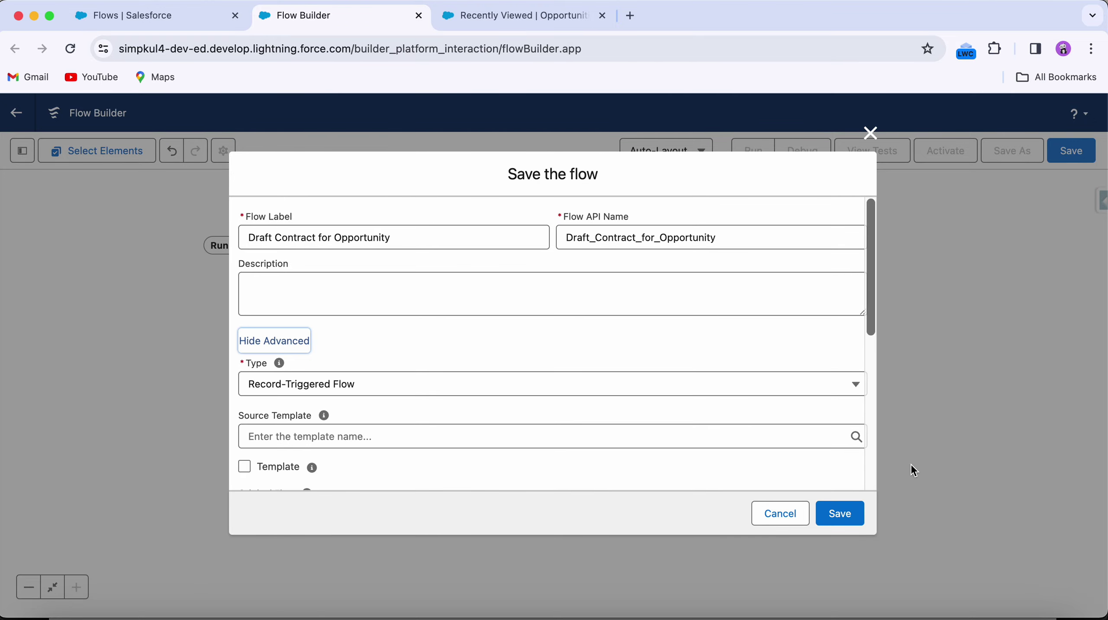
pyautogui.click(840, 513)
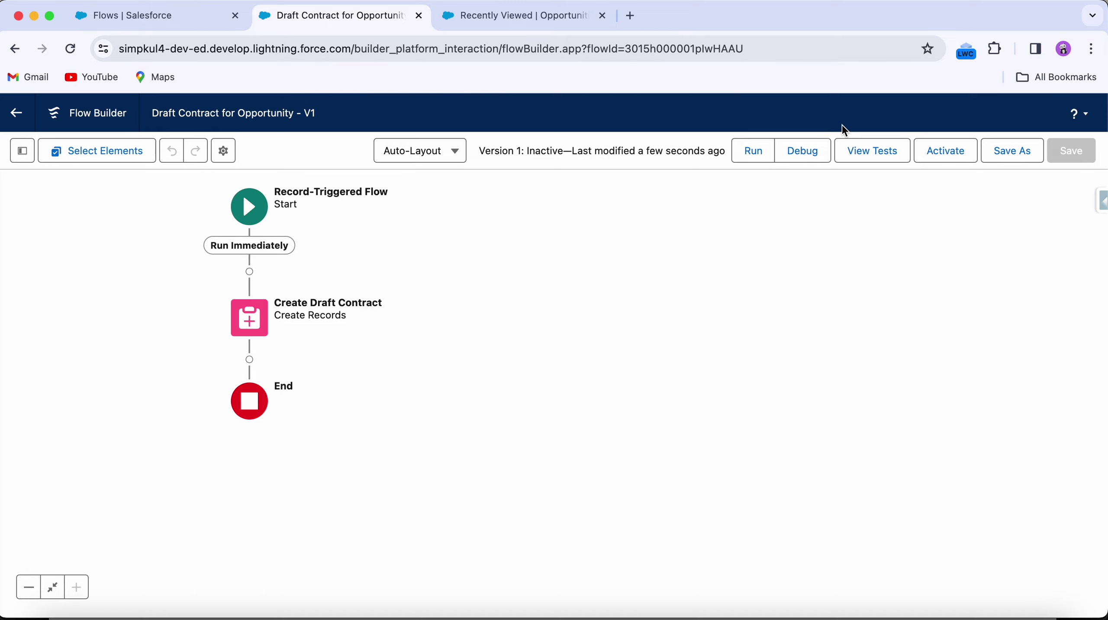
# Set up a debug run that skips start conditions, searching Opportunities for 'bu'.
pyautogui.click(801, 150)
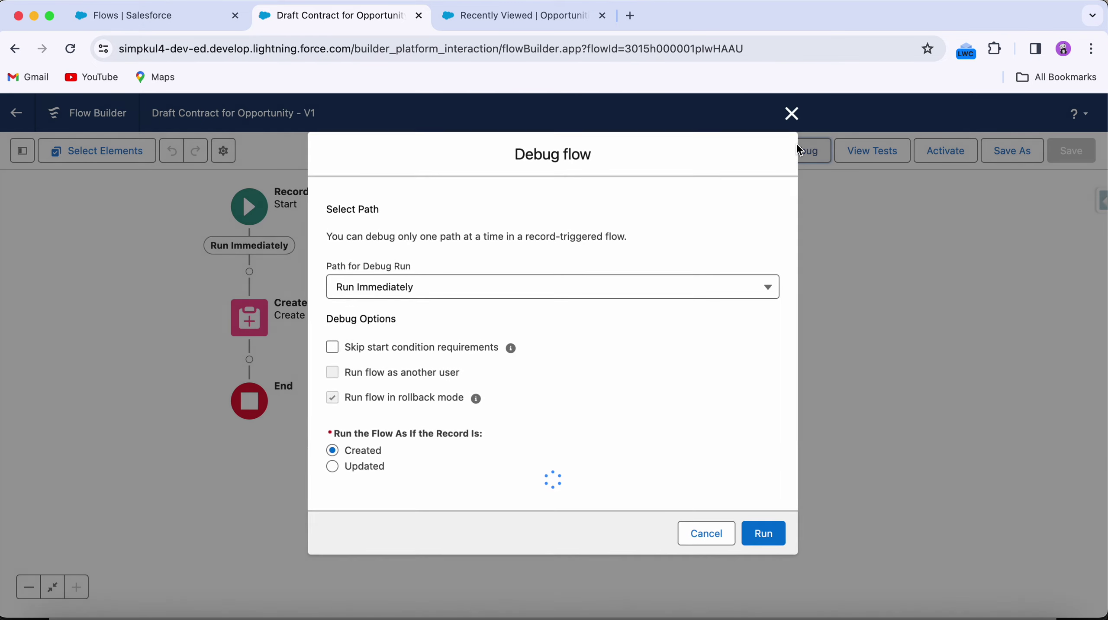
pyautogui.scroll(-3, 571, 226)
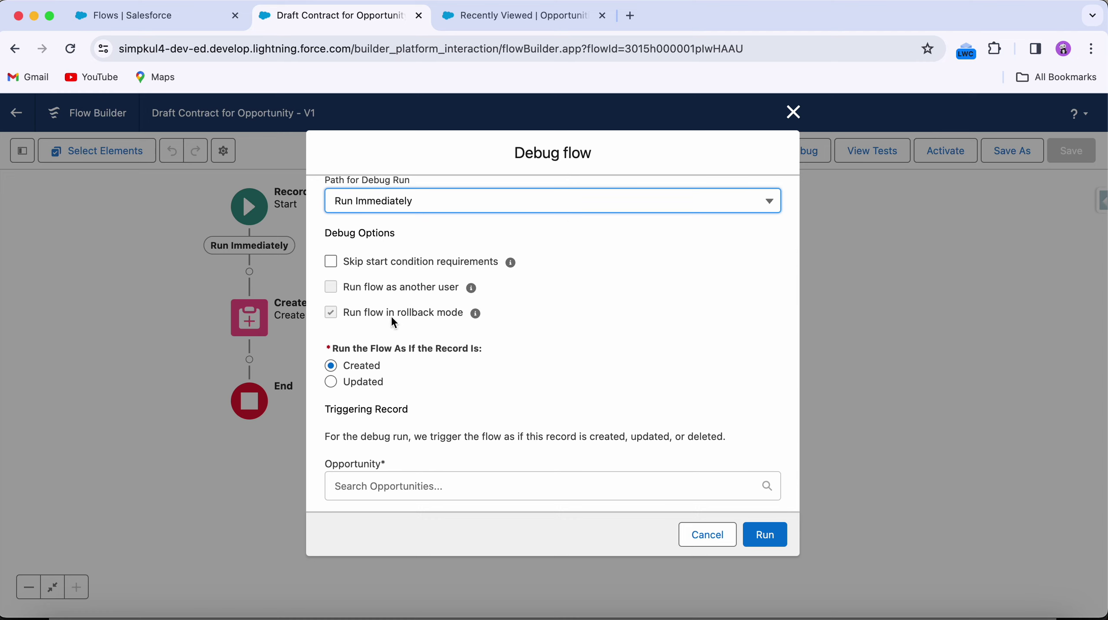
pyautogui.scroll(3, 394, 323)
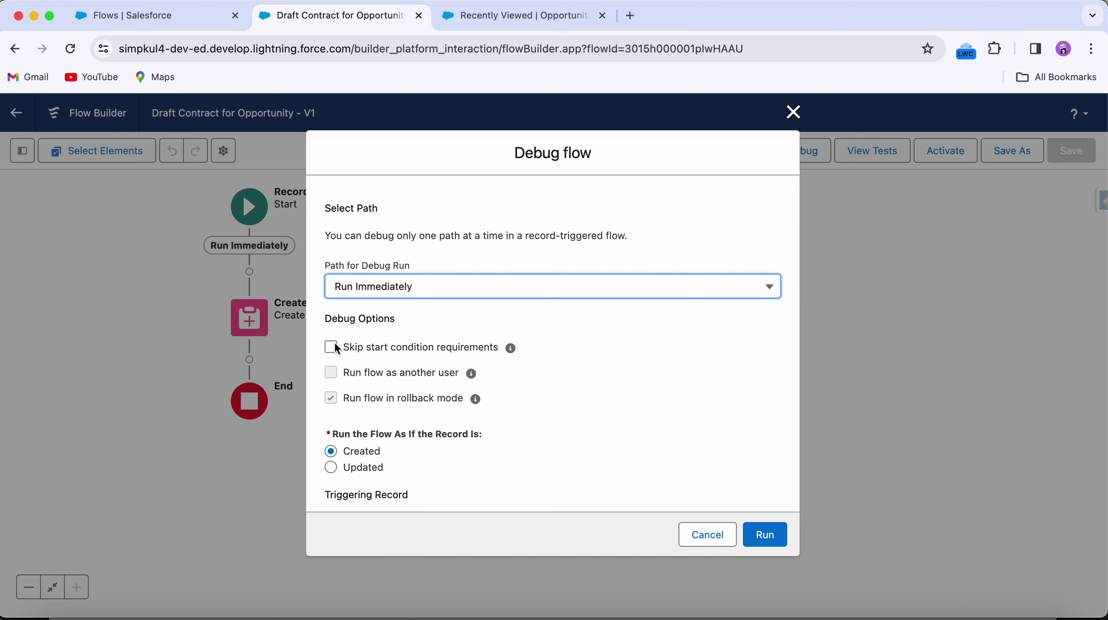
pyautogui.click(332, 349)
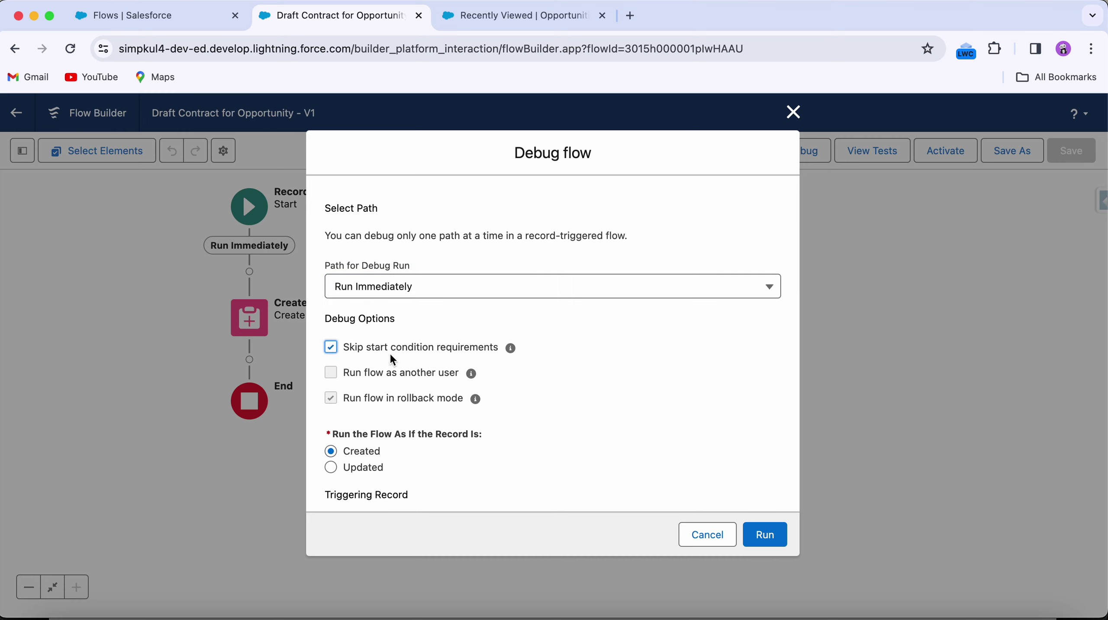
pyautogui.scroll(-3, 377, 359)
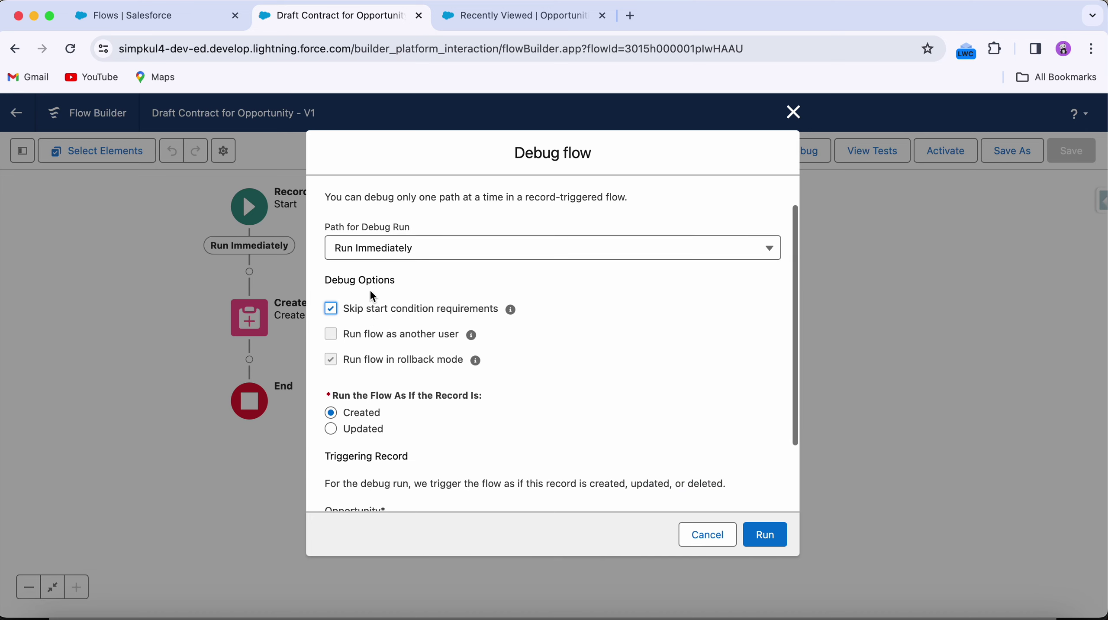
pyautogui.click(381, 443)
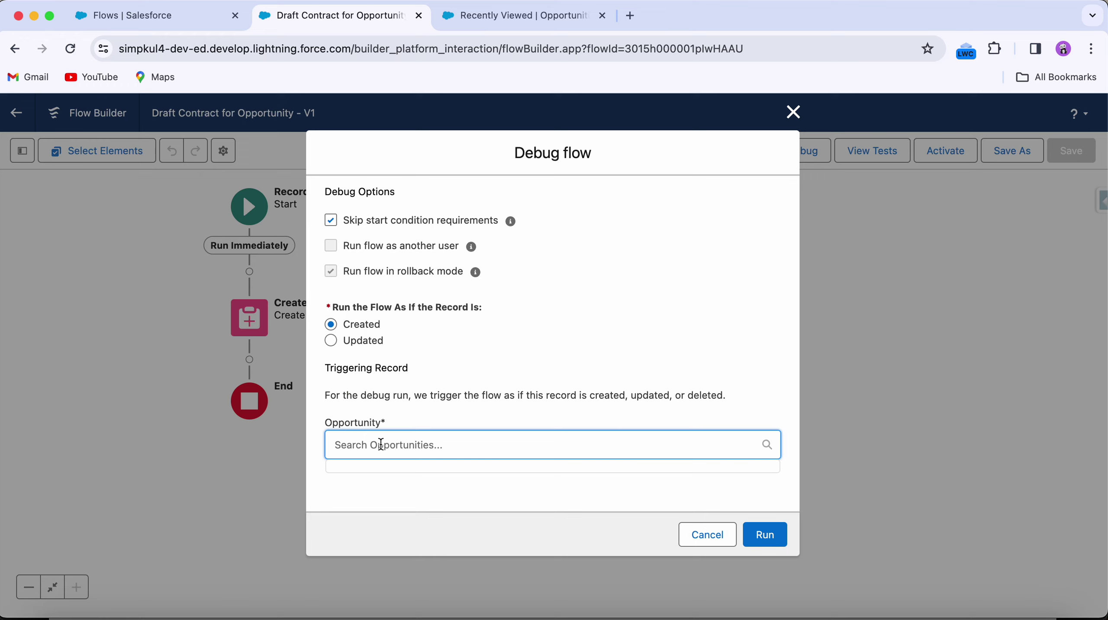
pyautogui.write('burl')
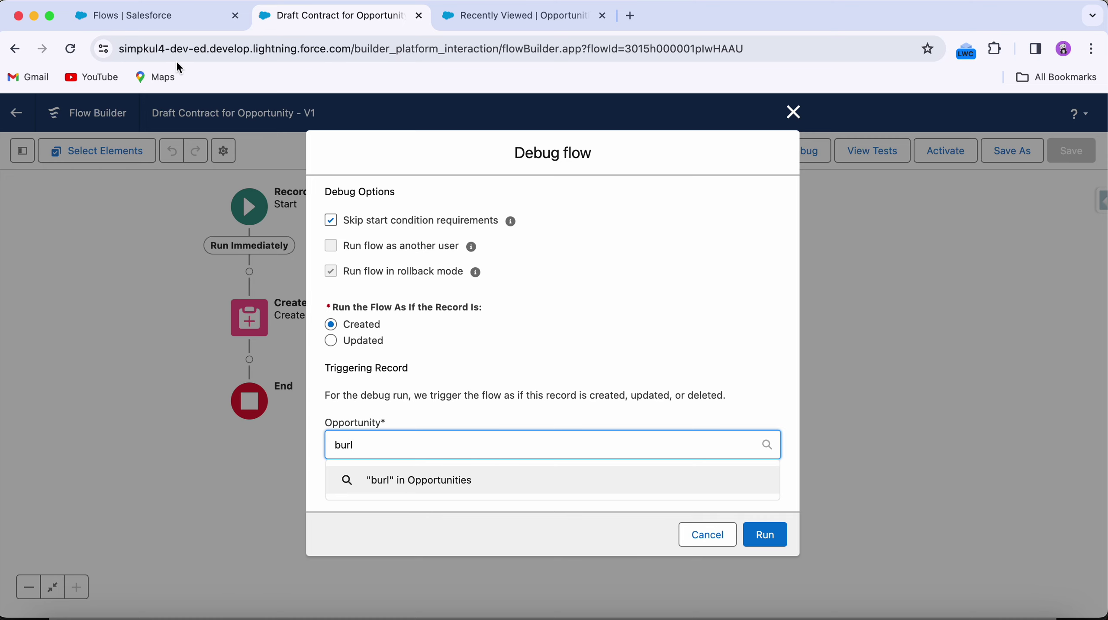
# In the Opportunities tab, show All Opportunities and select the 'Opportunity for Abbott1184' name.
pyautogui.click(142, 26)
pyautogui.click(499, 17)
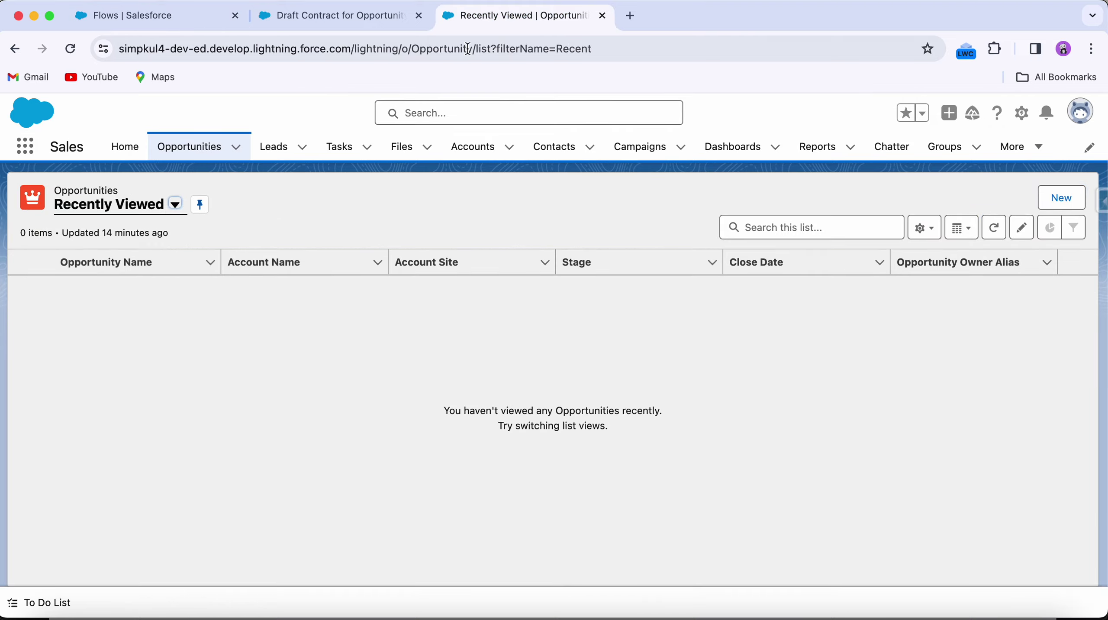
pyautogui.click(109, 199)
pyautogui.click(118, 353)
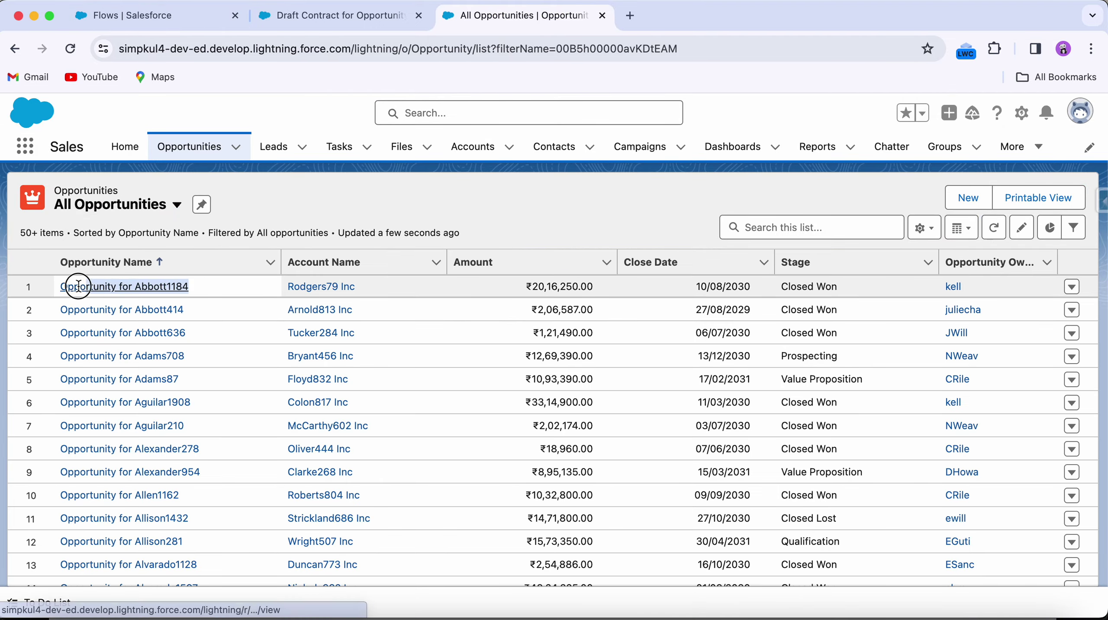
pyautogui.click(56, 290)
# Paste 'Opportunity for Abbott1184' into the debug Opportunity field and search for it.
pyautogui.click(324, 18)
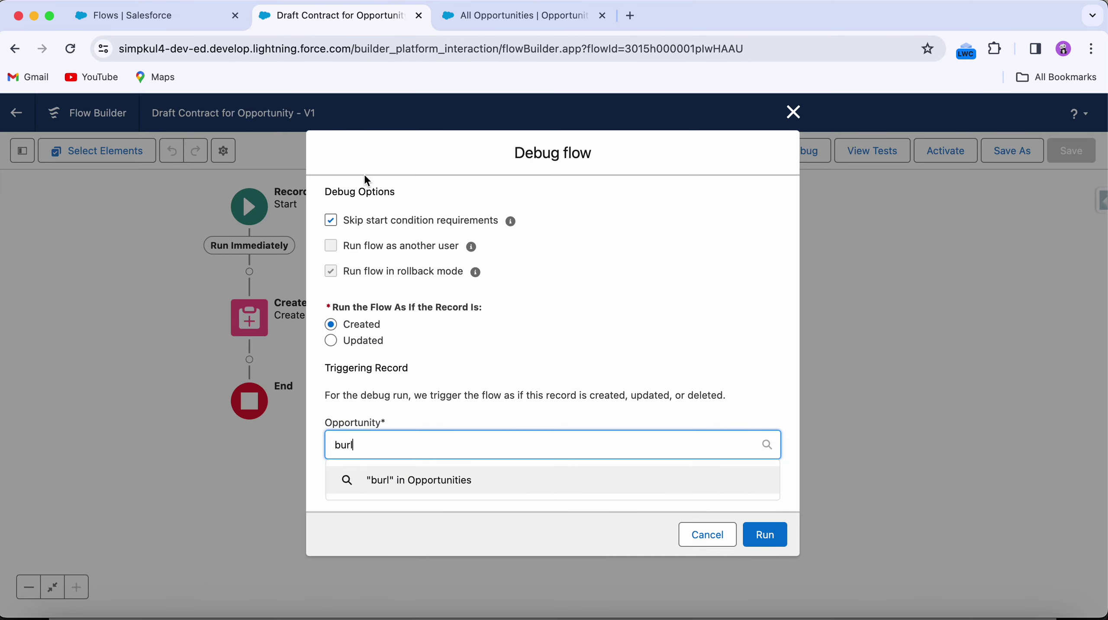
pyautogui.moveTo(392, 442); pyautogui.dragTo(273, 451)
pyautogui.write('Opportunity for Abbott1184')
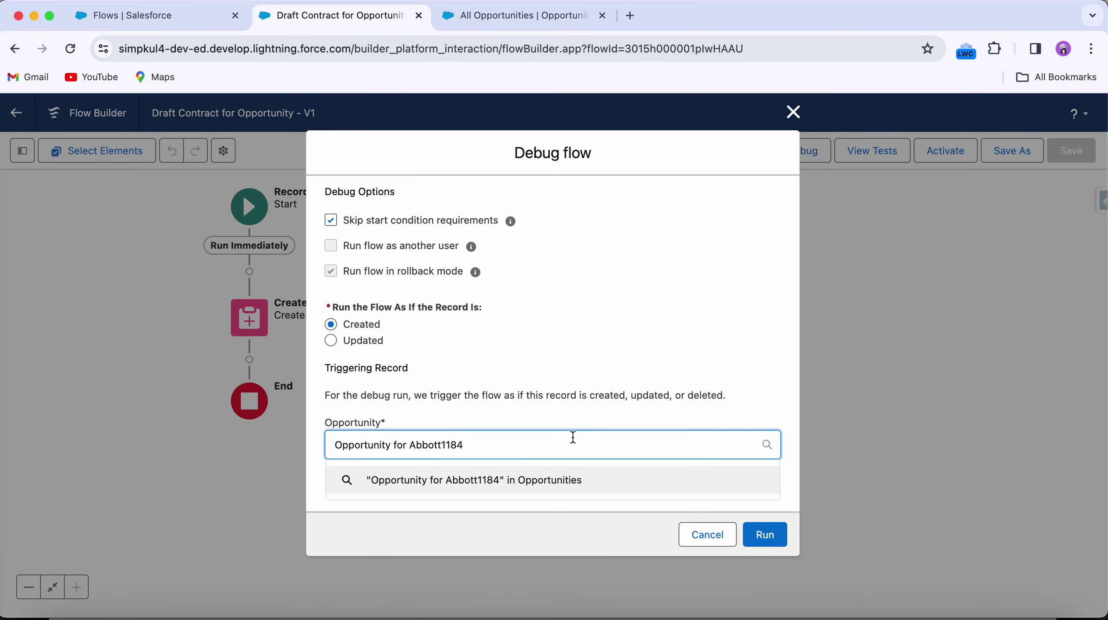
pyautogui.click(515, 480)
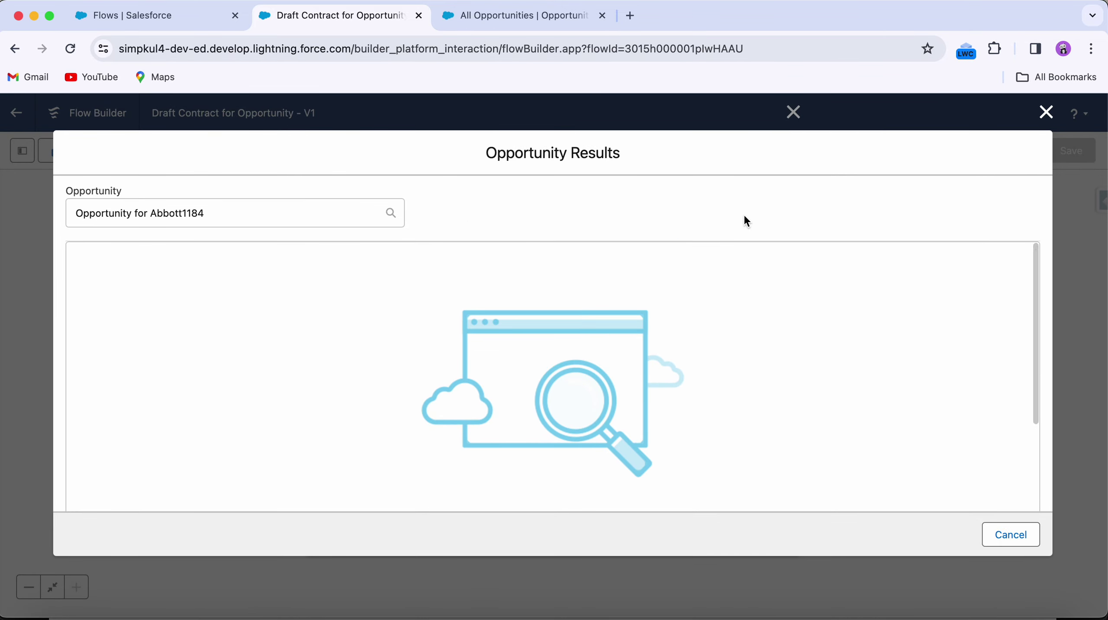
pyautogui.click(1046, 112)
pyautogui.click(582, 432)
pyautogui.scroll(1, 581, 436)
pyautogui.scroll(-1, 582, 436)
pyautogui.scroll(3, 370, 343)
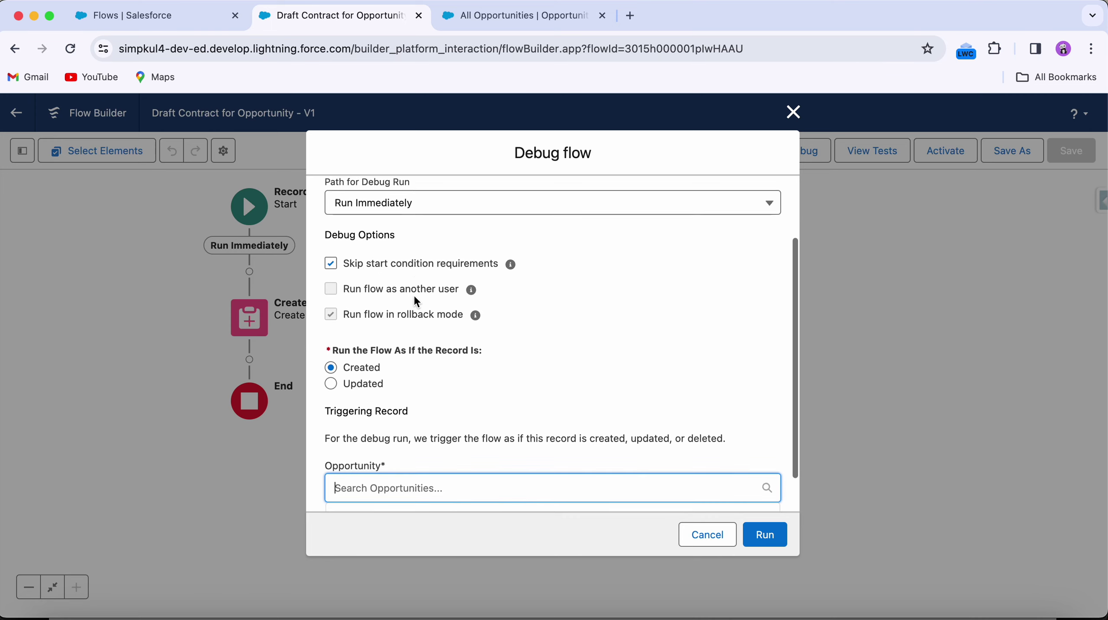
pyautogui.scroll(-3, 456, 351)
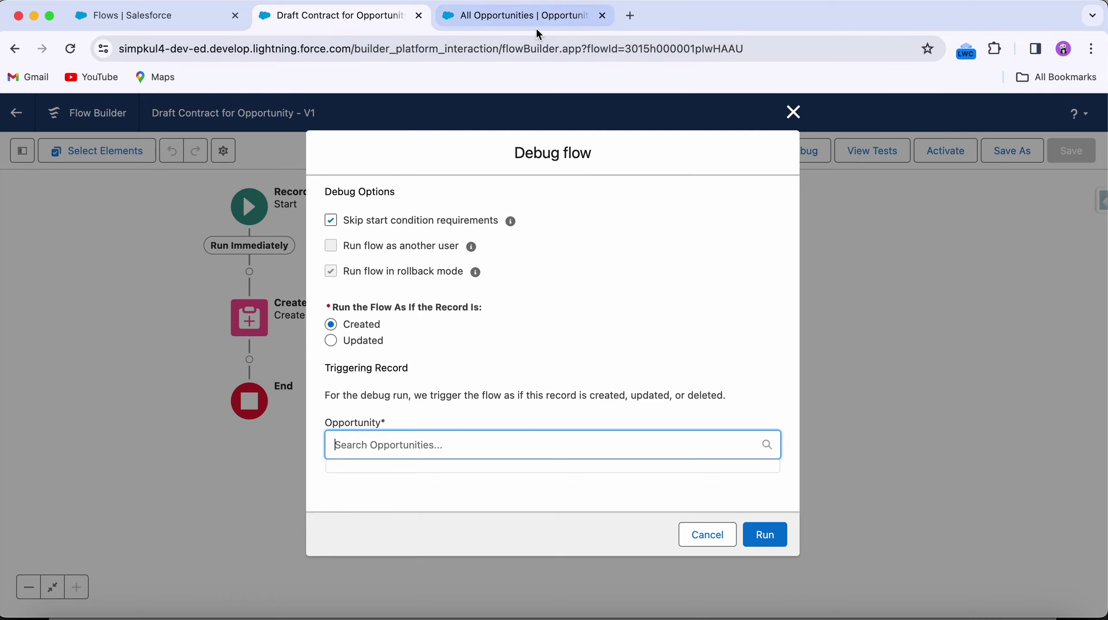
# Close the Debug flow dialog without running and activate the flow.
pyautogui.click(514, 15)
pyautogui.click(364, 25)
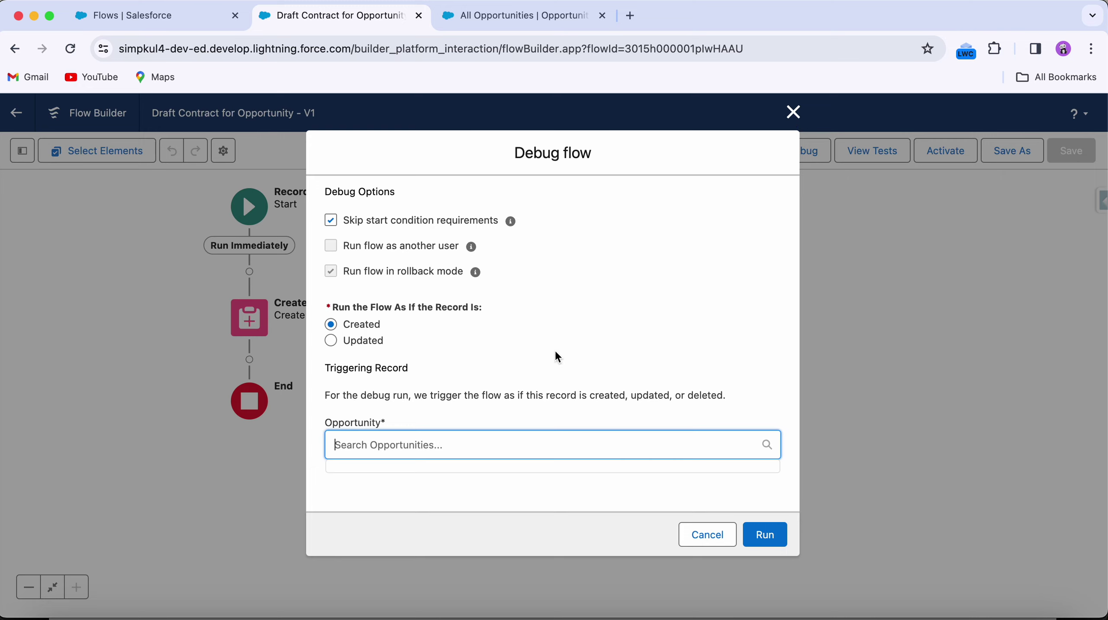
pyautogui.click(794, 112)
pyautogui.click(961, 160)
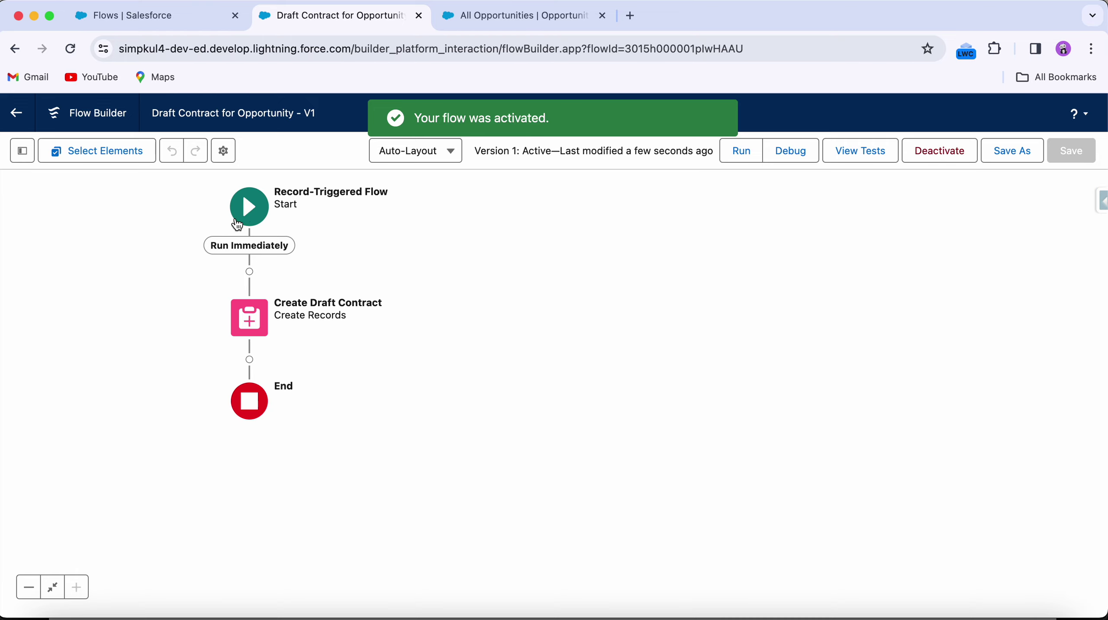
# Check the flow's Start trigger, then open the Prospecting-stage Opportunity for Adams708 record.
pyautogui.click(254, 211)
pyautogui.click(252, 209)
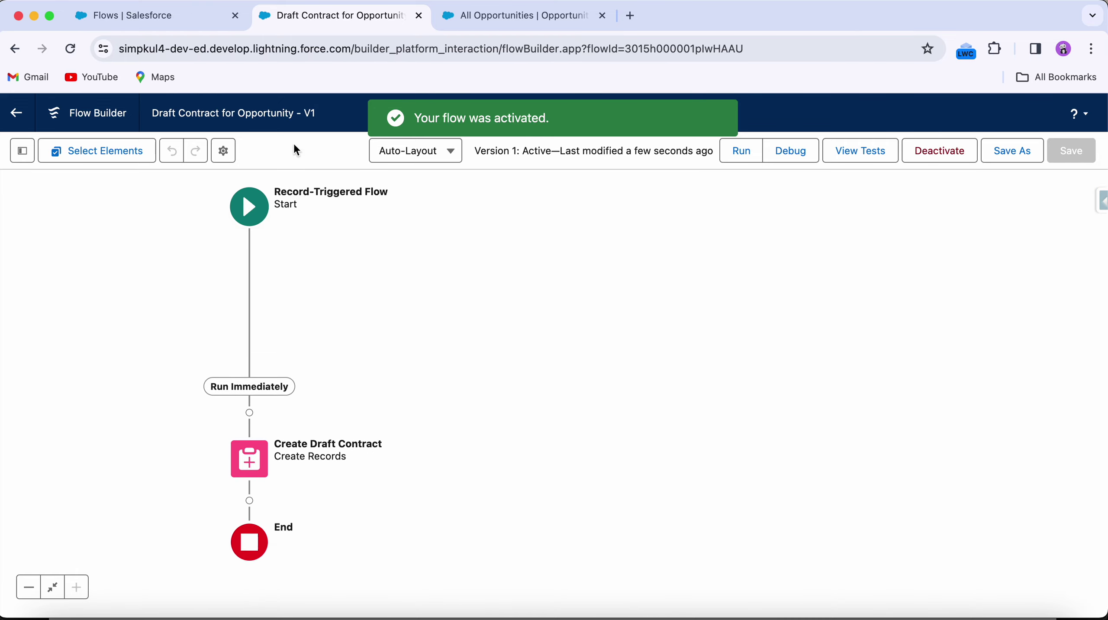
pyautogui.click(514, 16)
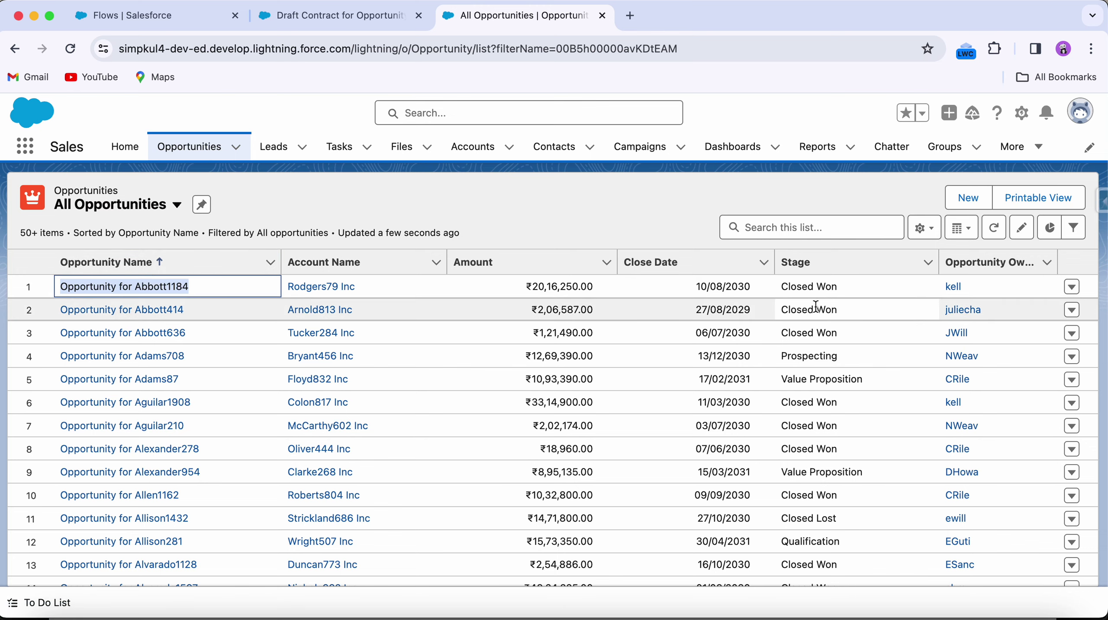
pyautogui.click(173, 356)
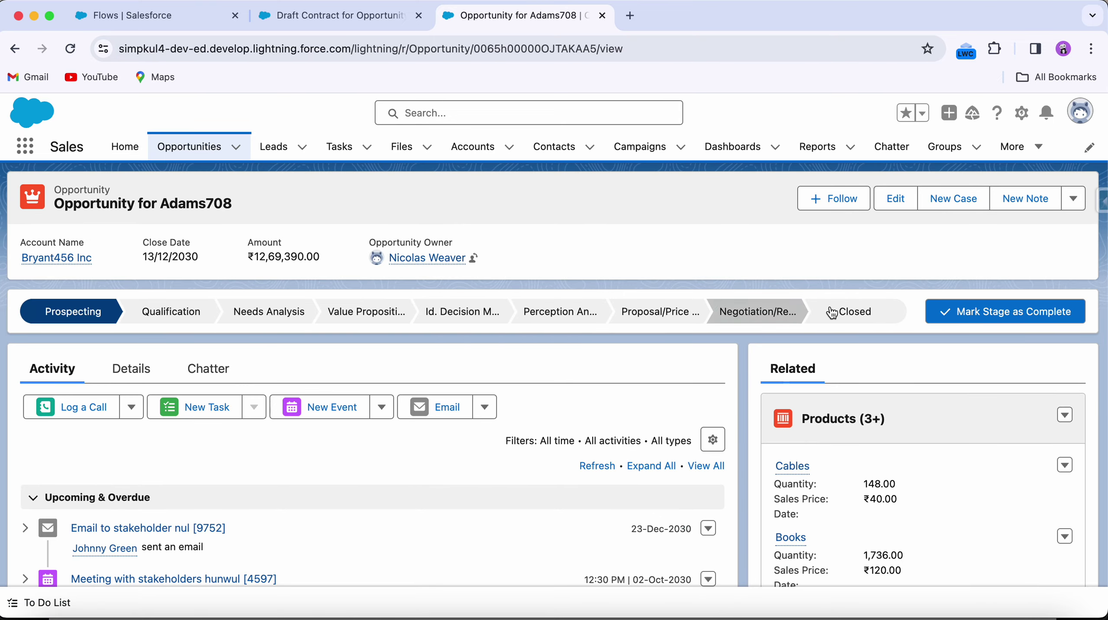
# Choose Closed on the Adams708 stage path and show the opportunity's Details fields.
pyautogui.click(869, 311)
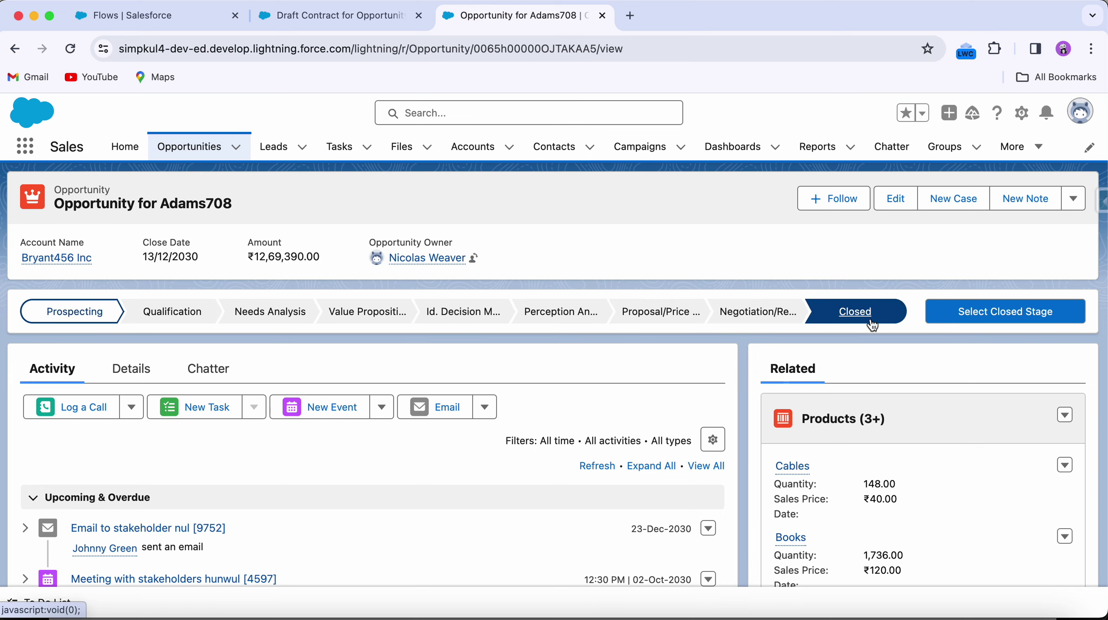
pyautogui.scroll(-3, 438, 374)
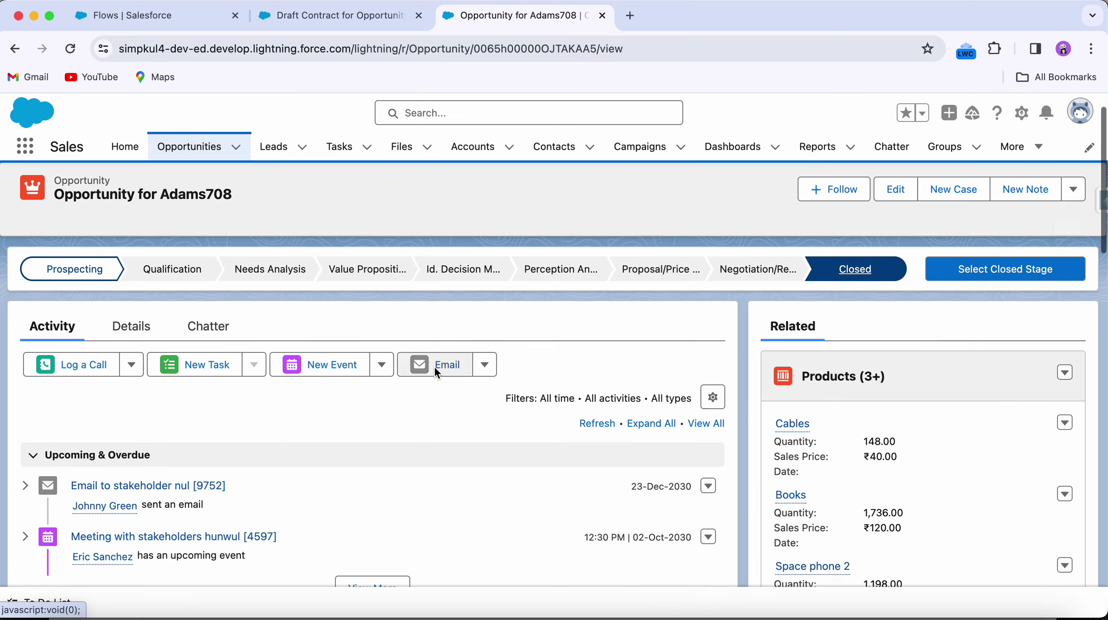
pyautogui.click(134, 235)
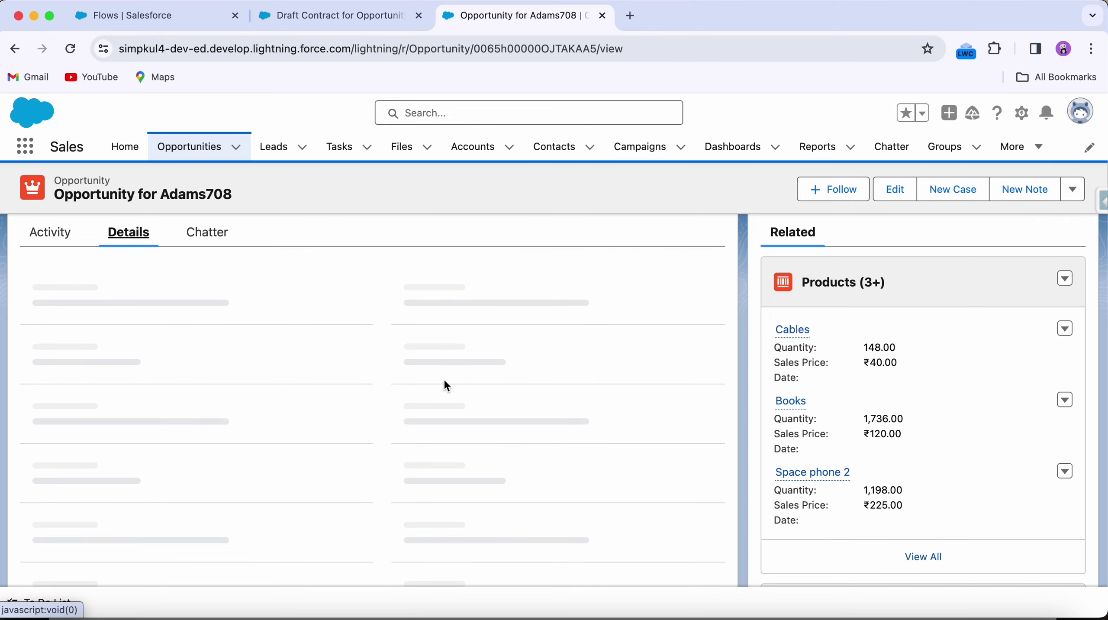
pyautogui.scroll(-1, 340, 431)
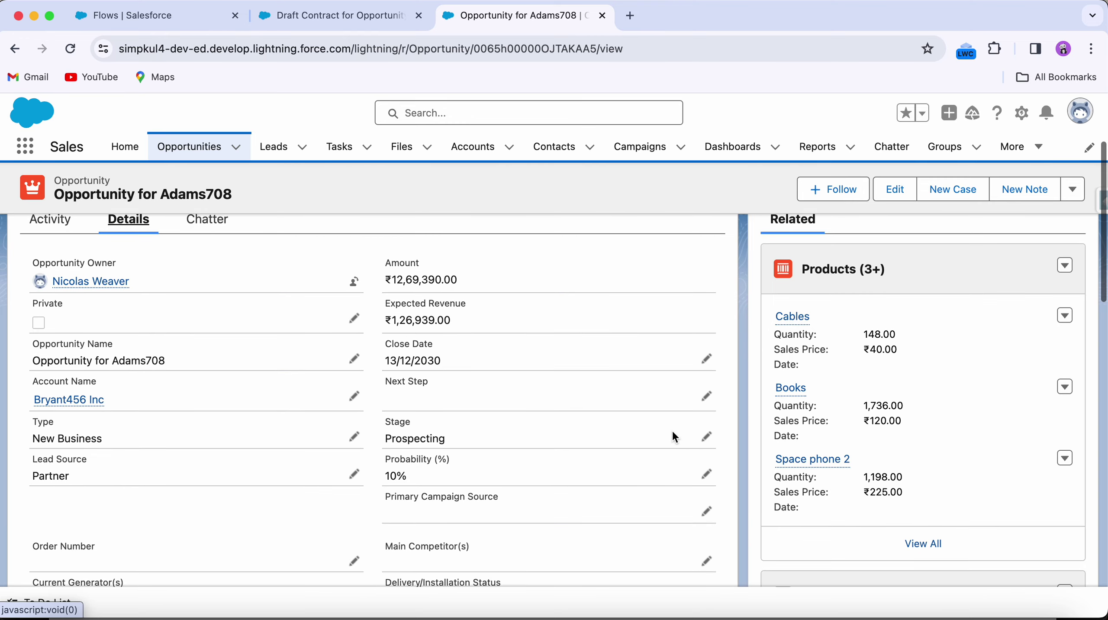
# Change the Adams708 opportunity's Stage to Closed Won and save it.
pyautogui.click(705, 436)
pyautogui.scroll(-3, 491, 463)
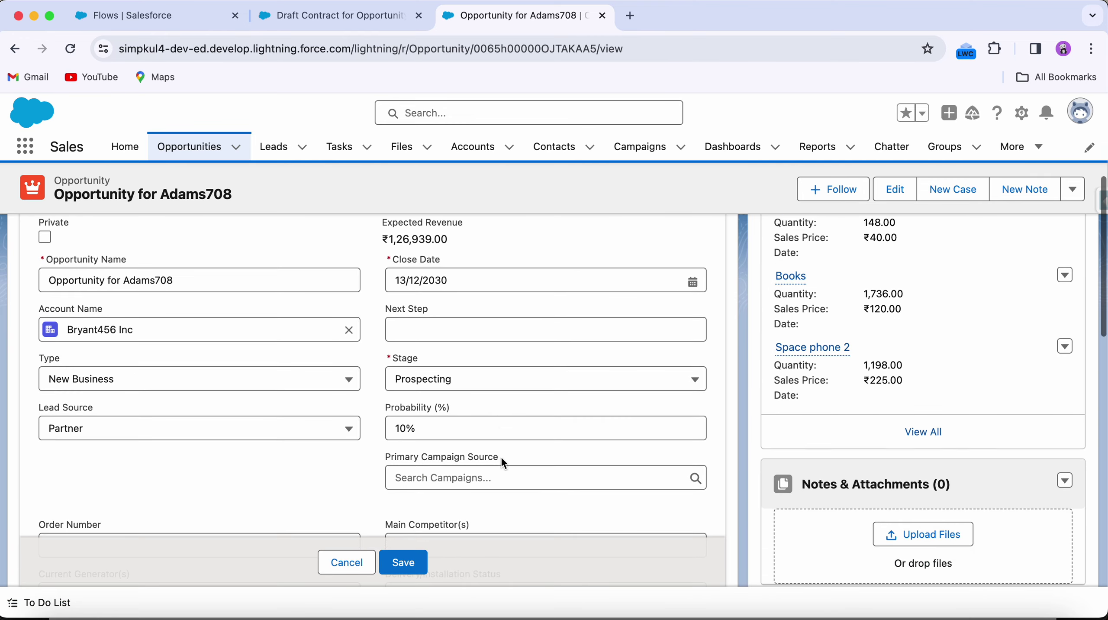
pyautogui.click(488, 386)
pyautogui.scroll(-2, 503, 512)
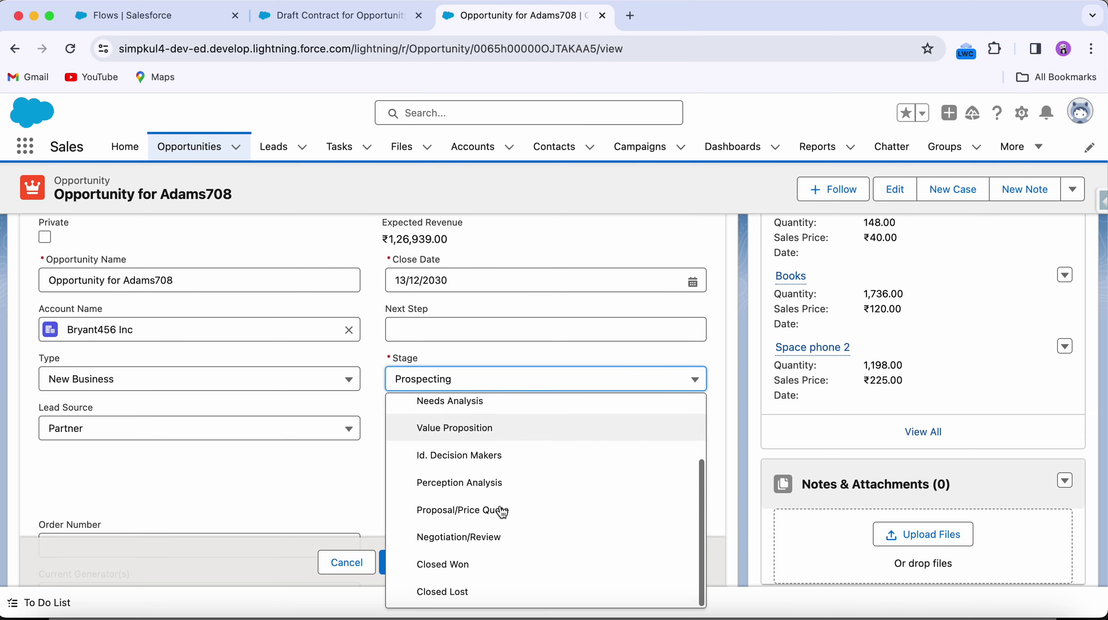
pyautogui.click(480, 565)
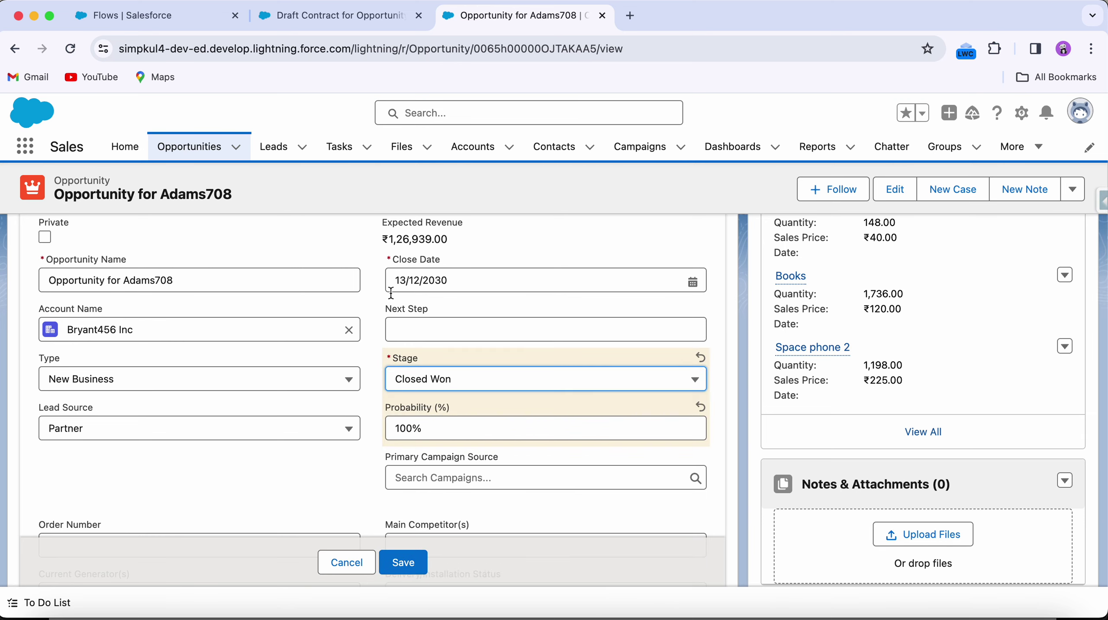
pyautogui.click(319, 21)
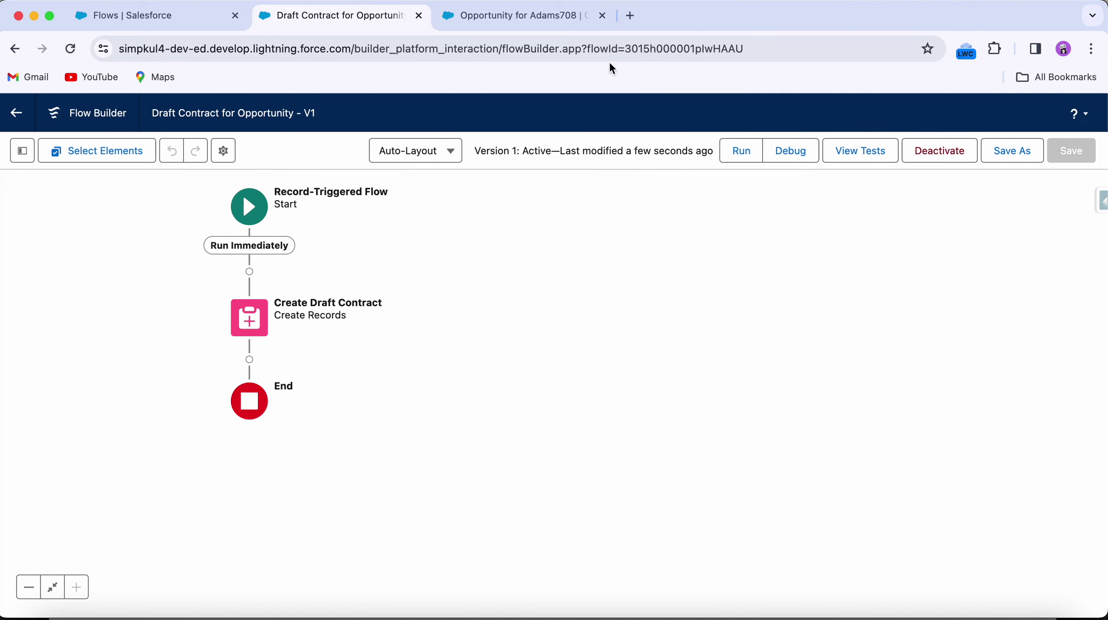
pyautogui.click(524, 24)
pyautogui.click(414, 567)
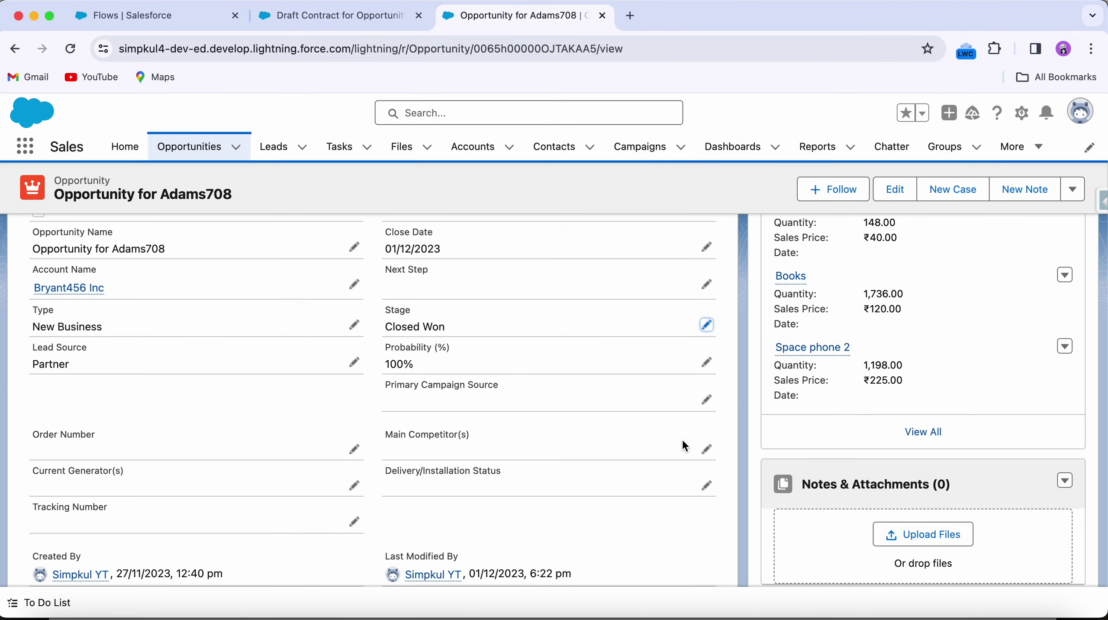
pyautogui.scroll(6, 682, 439)
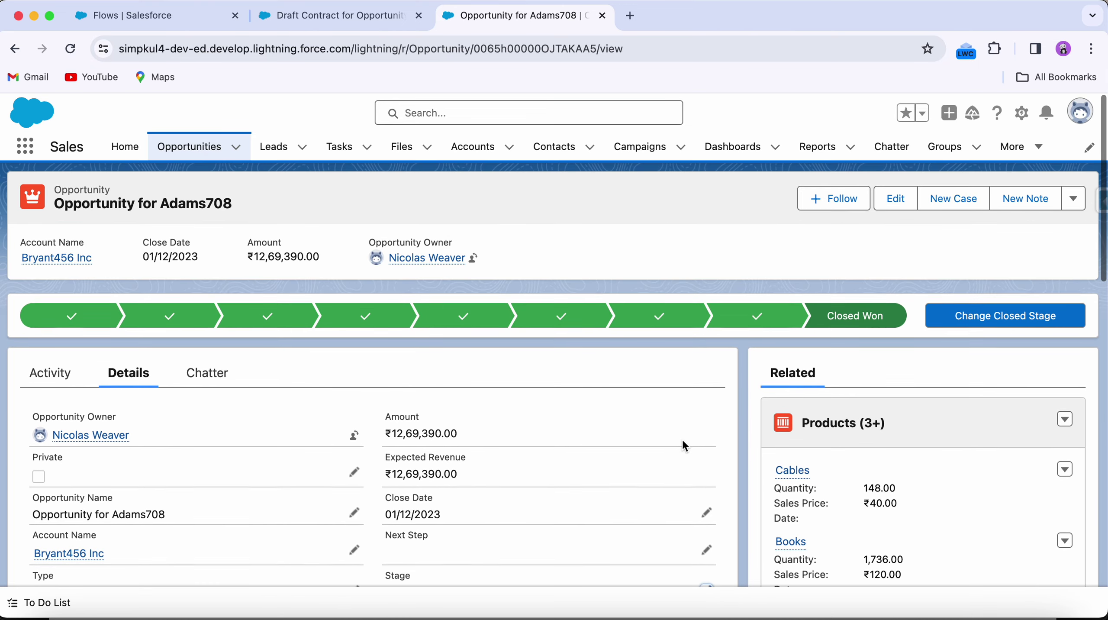
# Search for 'contrac' and open Contracts in a new tab.
pyautogui.click(30, 147)
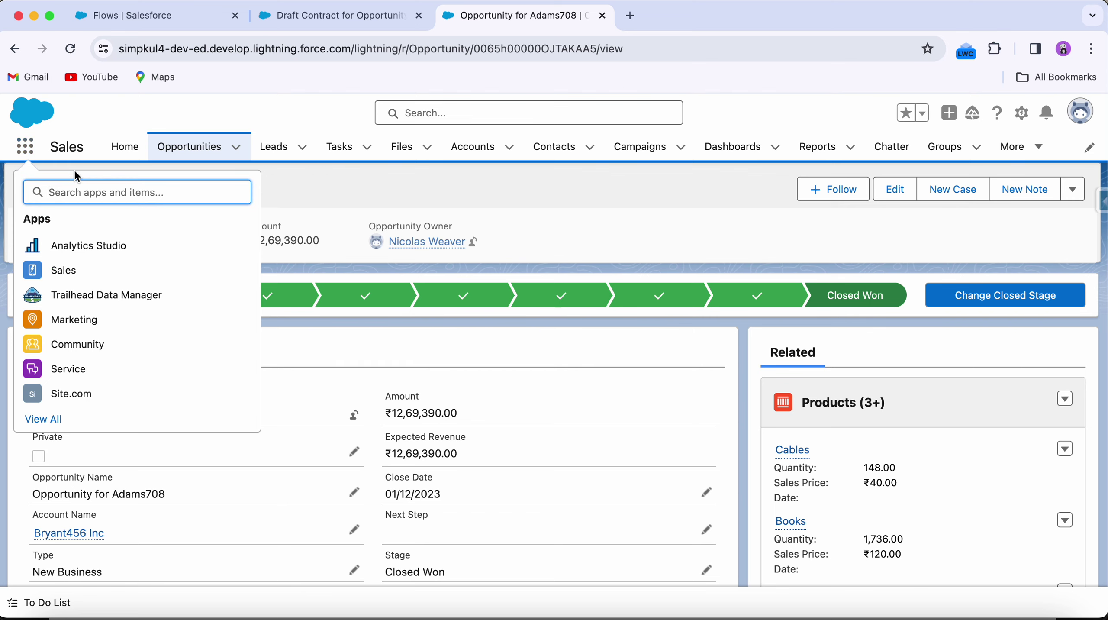
pyautogui.write('cobtract')
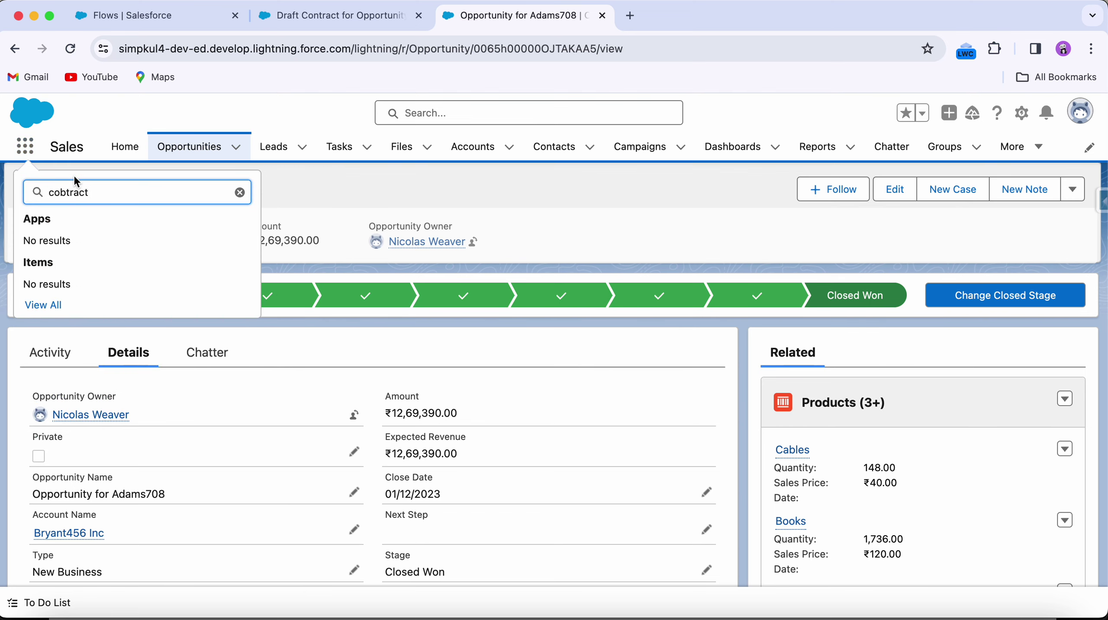
pyautogui.press('BackSpace')
pyautogui.press('BackSpace')
pyautogui.press('BackSpace')
pyautogui.write('ntrac')
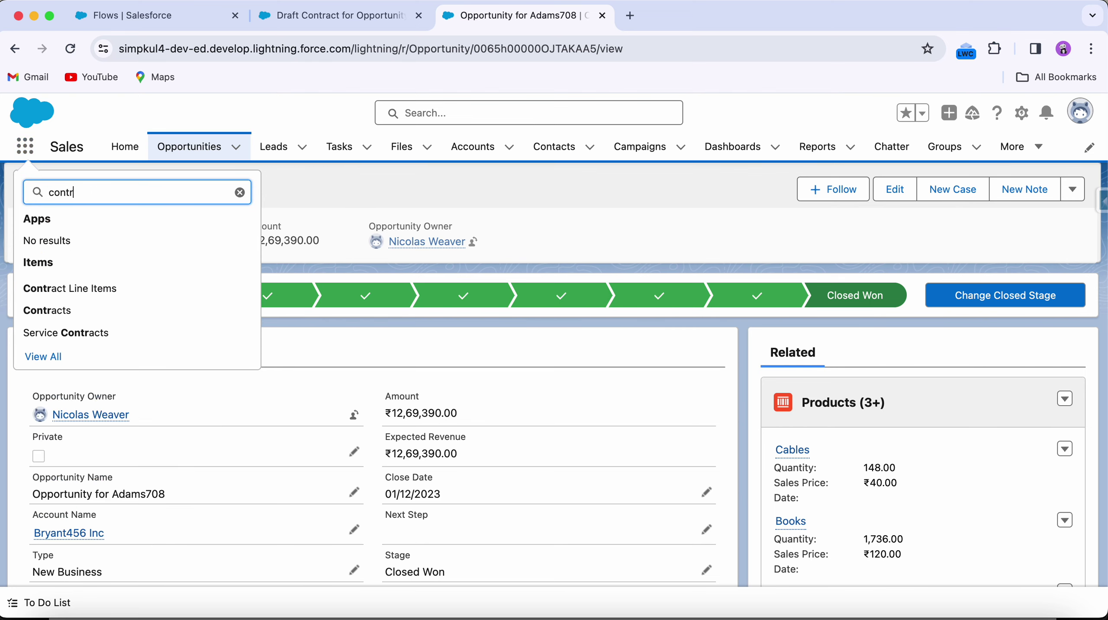
pyautogui.keyDown('super'); pyautogui.click(130, 270); pyautogui.keyUp('super')
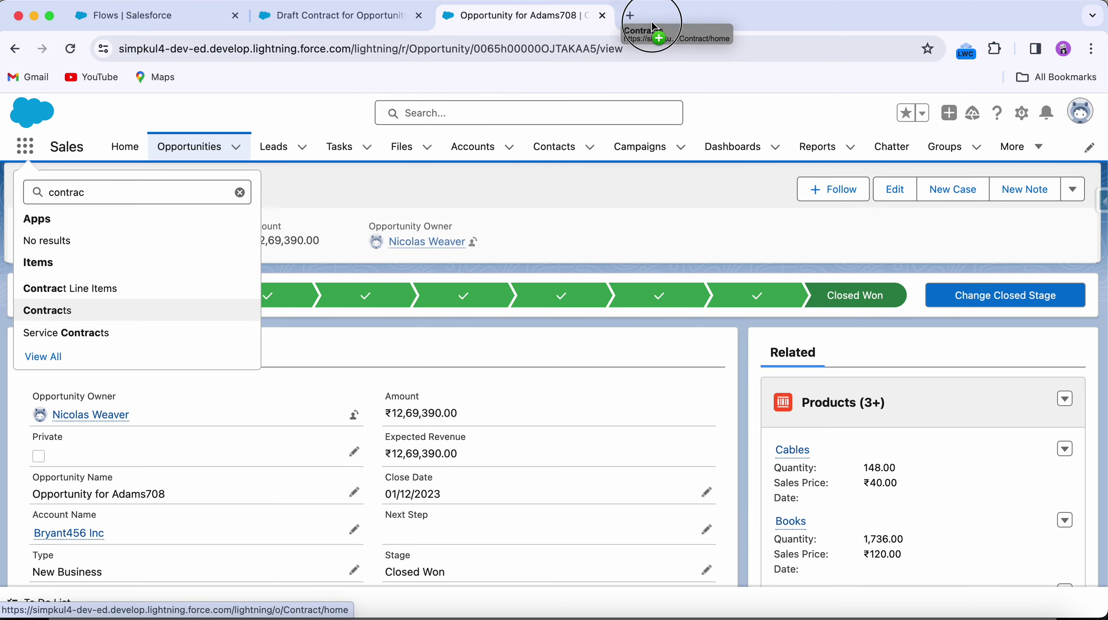
pyautogui.click(652, 19)
pyautogui.click(512, 19)
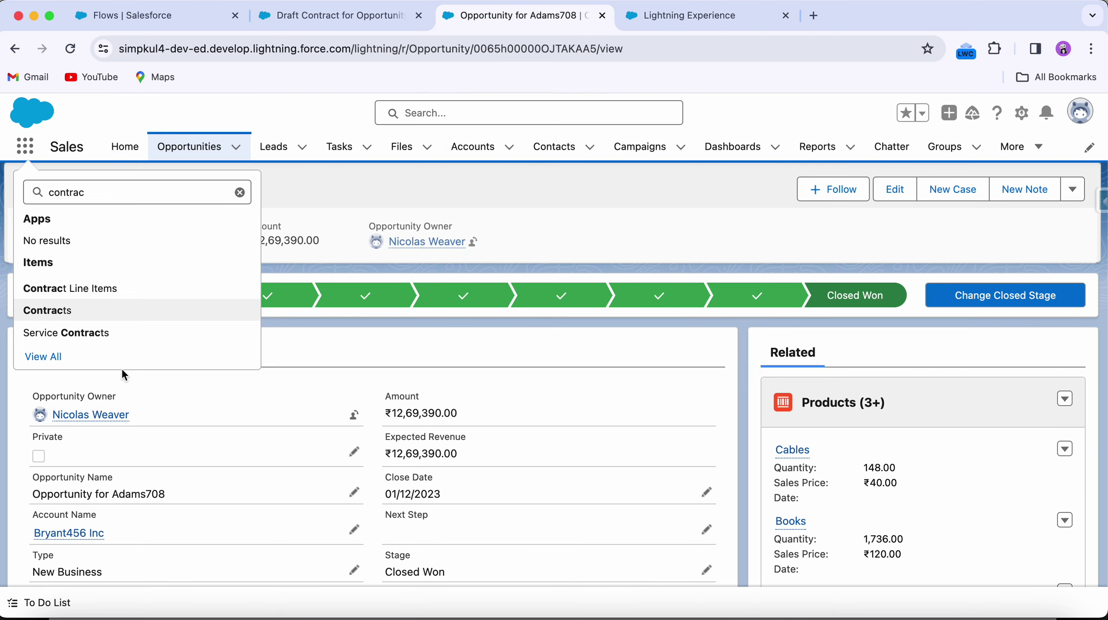
pyautogui.click(435, 190)
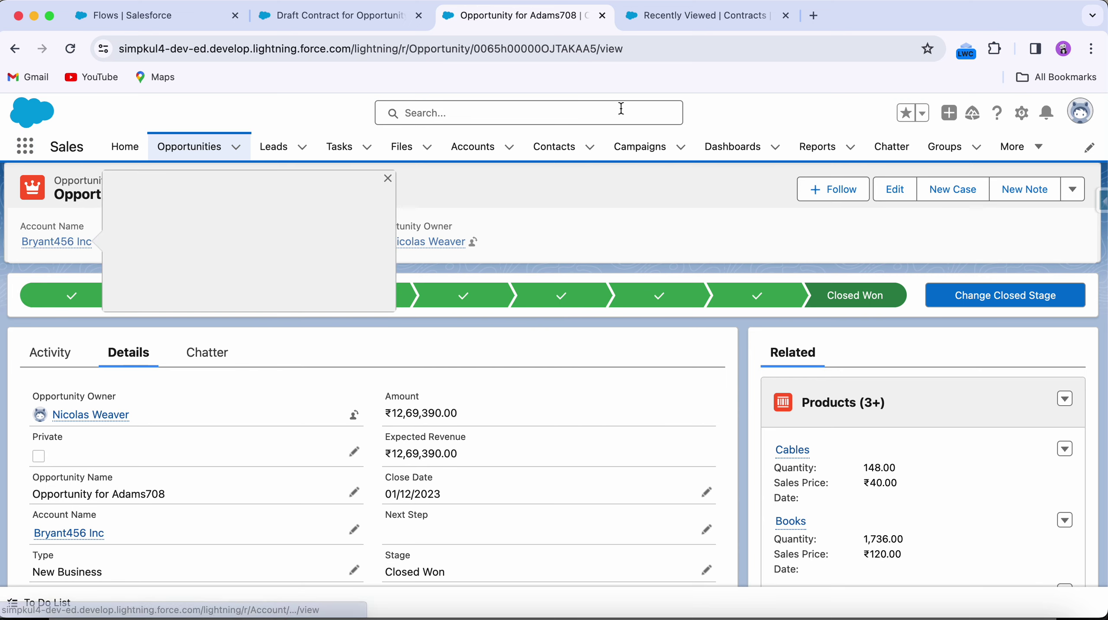
# Sort the Recently Viewed Contracts by Account Name, showing Bryant456 Inc's Draft contract 00000100.
pyautogui.click(697, 15)
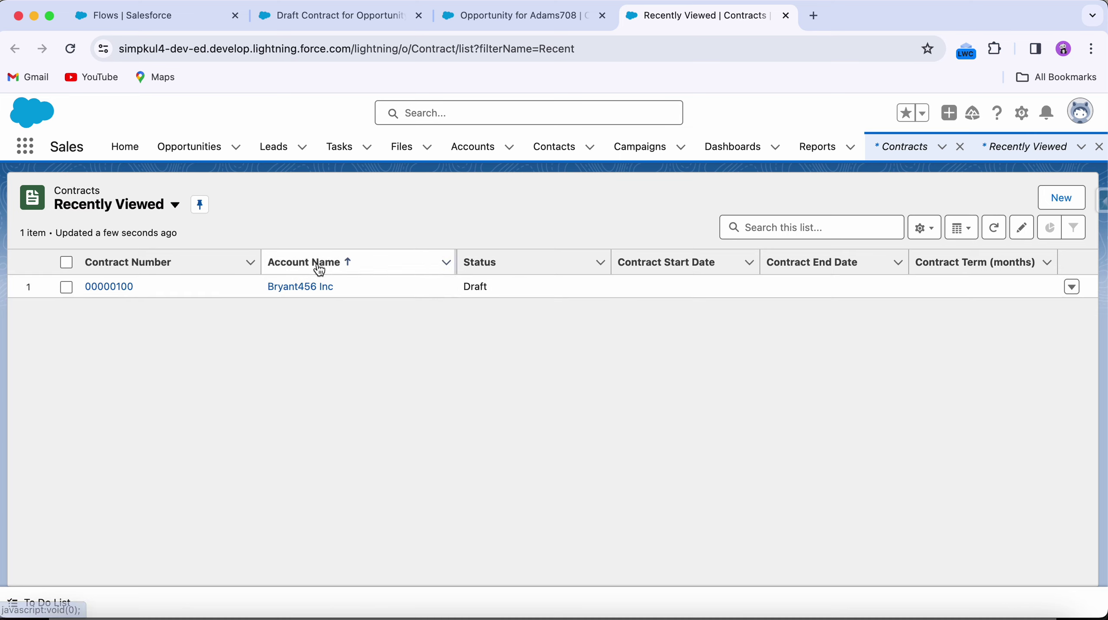
pyautogui.click(303, 263)
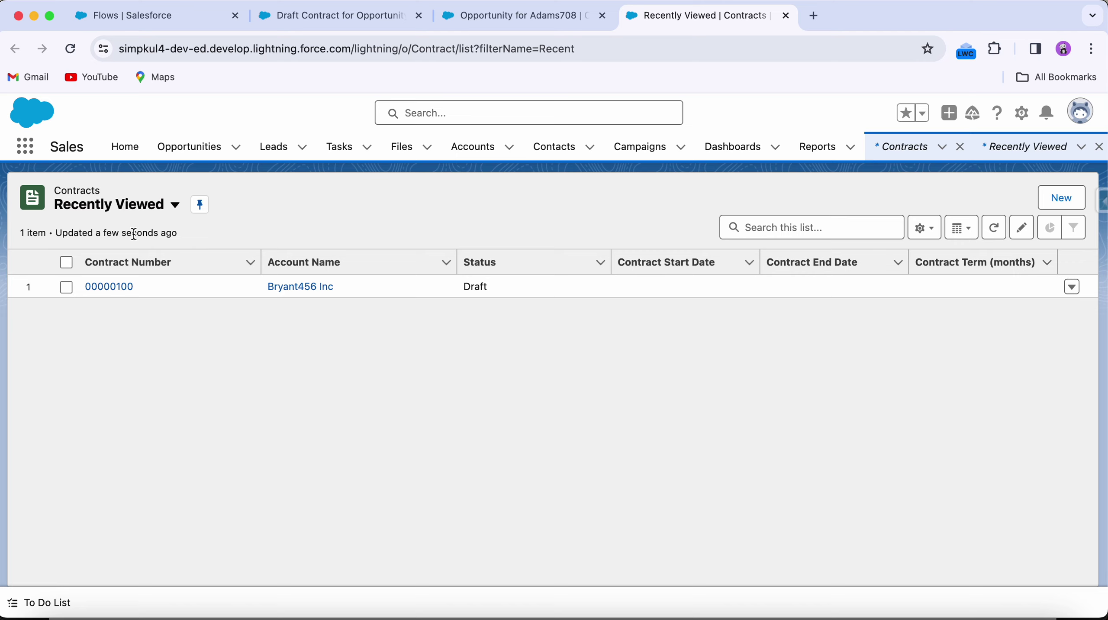
pyautogui.click(502, 22)
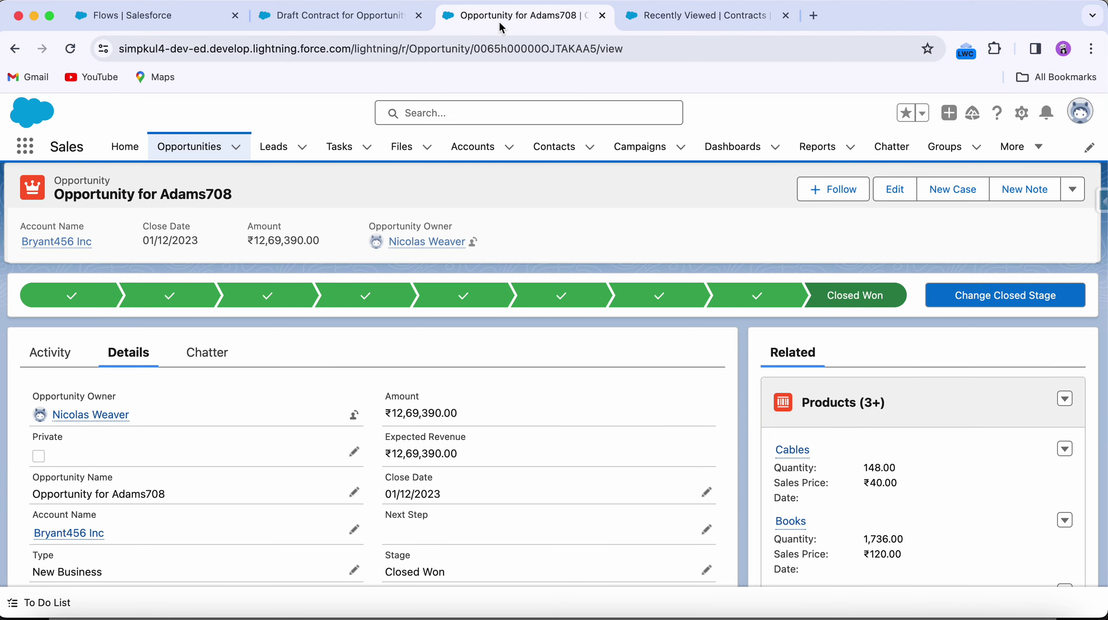
# Start a new opportunity 'Test Opp' with amount 50, close date today, stage Closed Won.
pyautogui.click(237, 147)
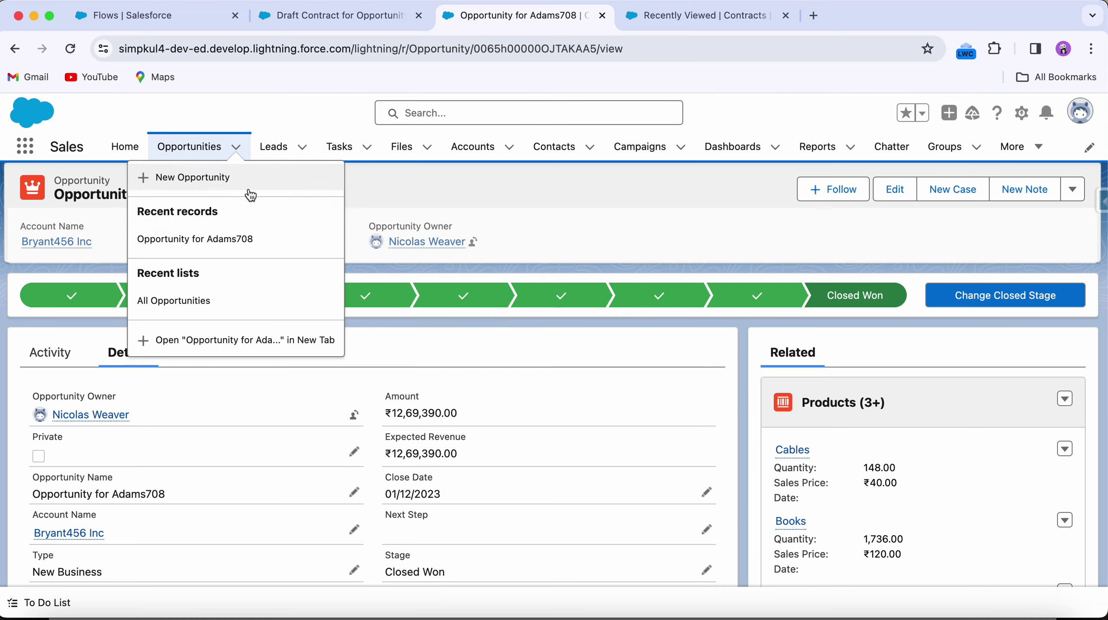
pyautogui.click(247, 180)
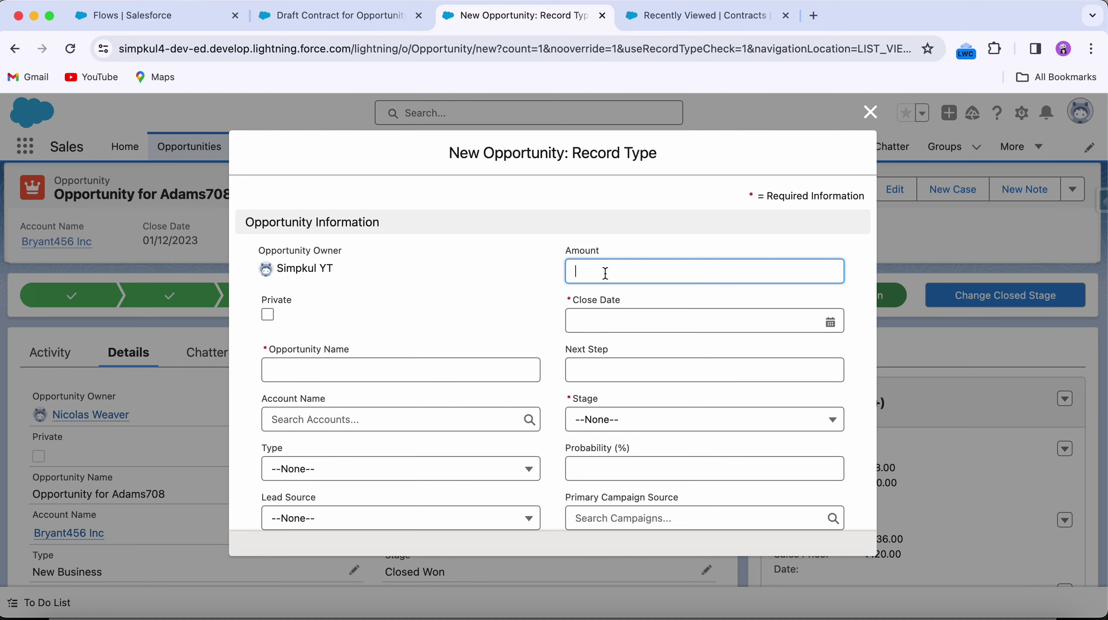
pyautogui.write('50000')
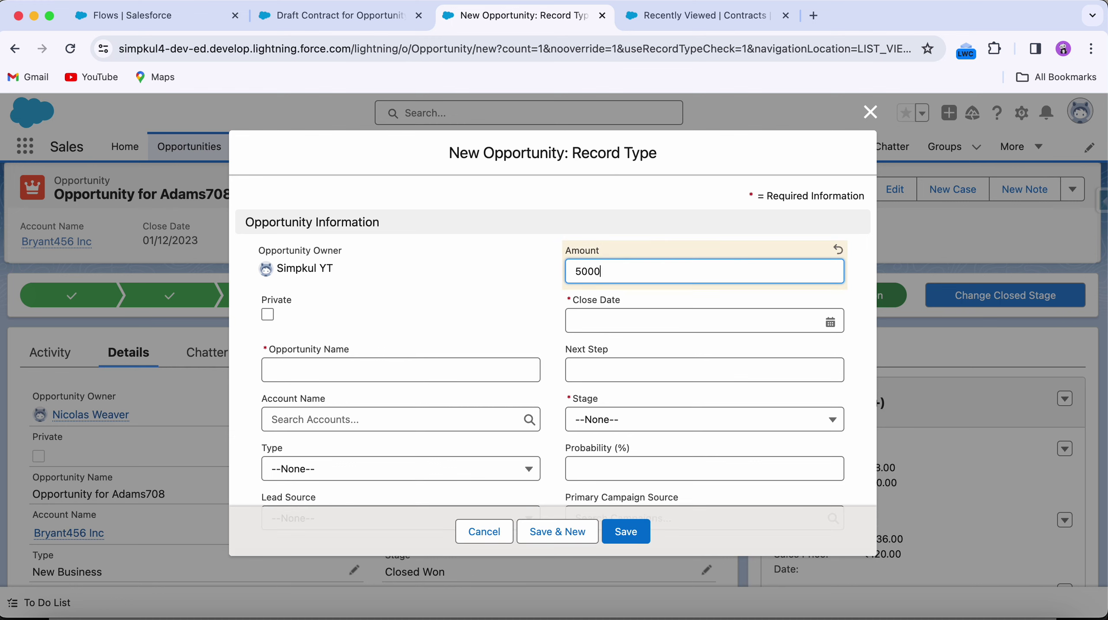
pyautogui.click(595, 312)
pyautogui.click(739, 589)
pyautogui.click(680, 424)
pyautogui.scroll(-3, 698, 300)
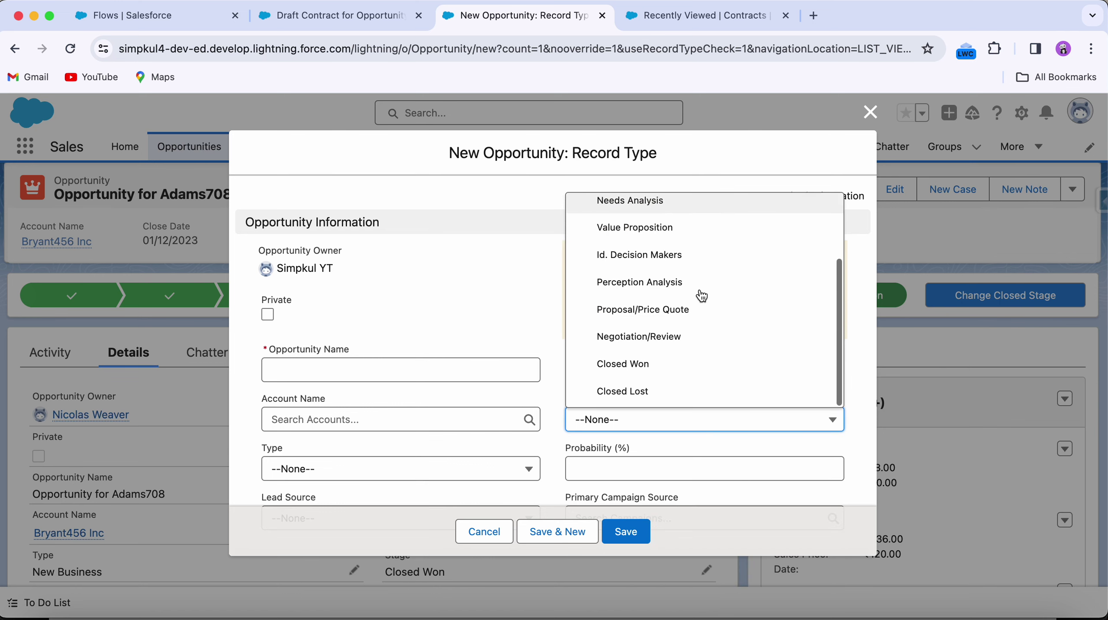
pyautogui.click(671, 376)
pyautogui.scroll(-1, 322, 366)
pyautogui.click(323, 347)
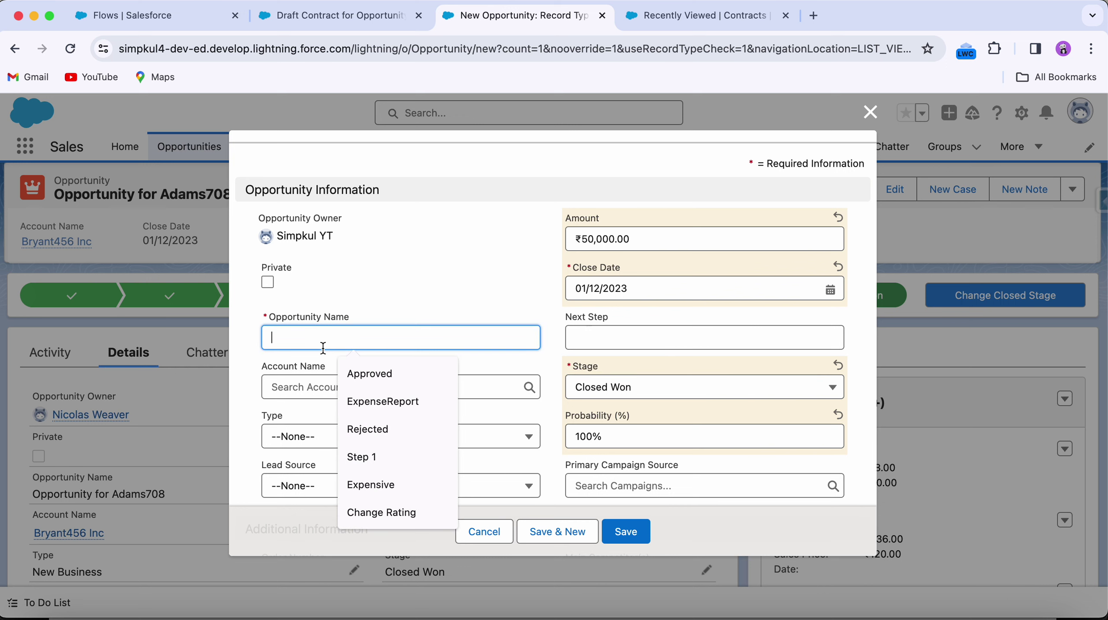
pyautogui.write('Test Opp')
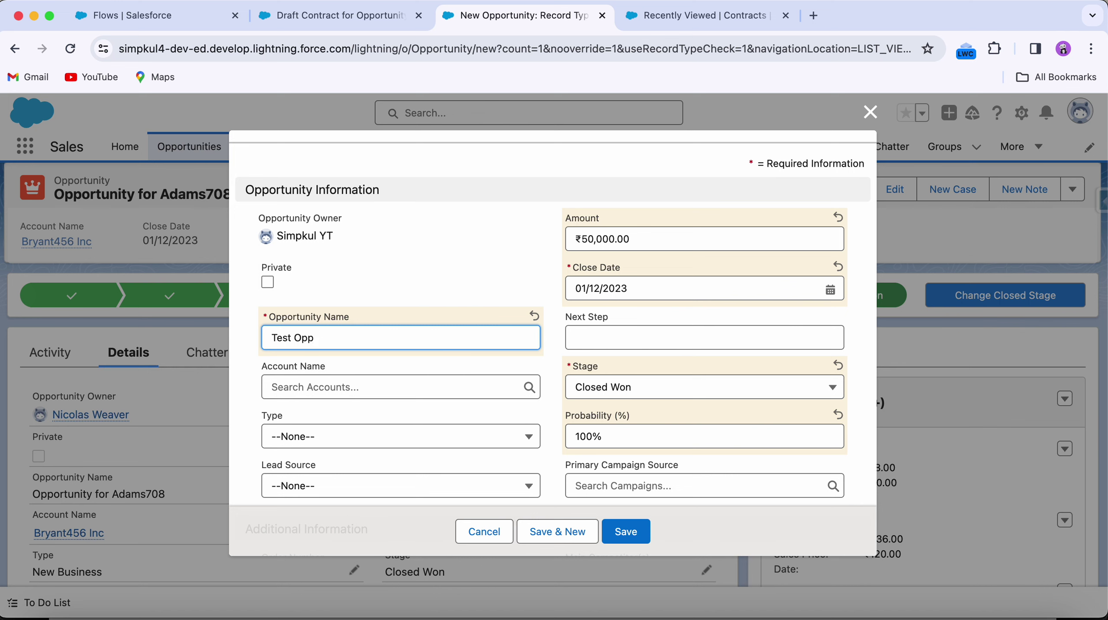
pyautogui.scroll(-5, 386, 372)
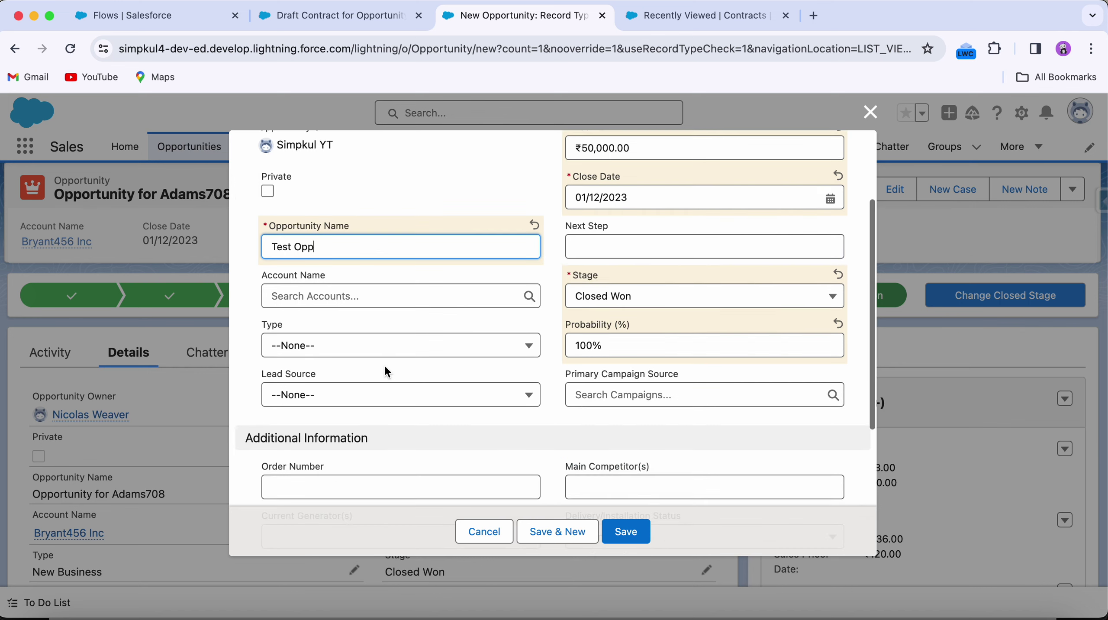
# Open a New Account form from the opportunity's Account Name lookup.
pyautogui.click(352, 279)
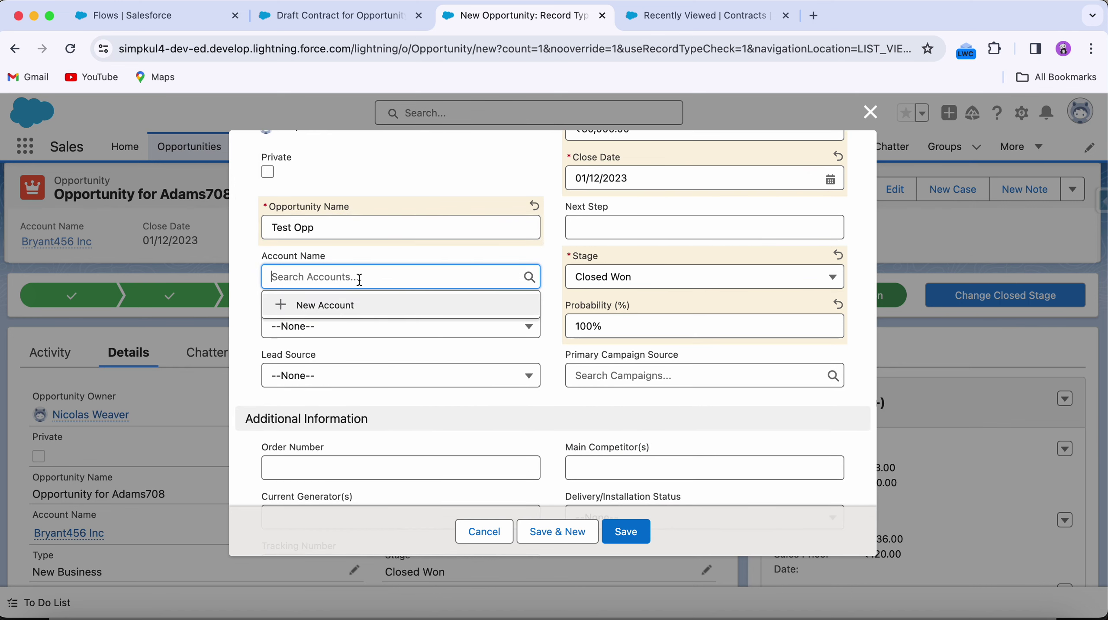
pyautogui.click(348, 303)
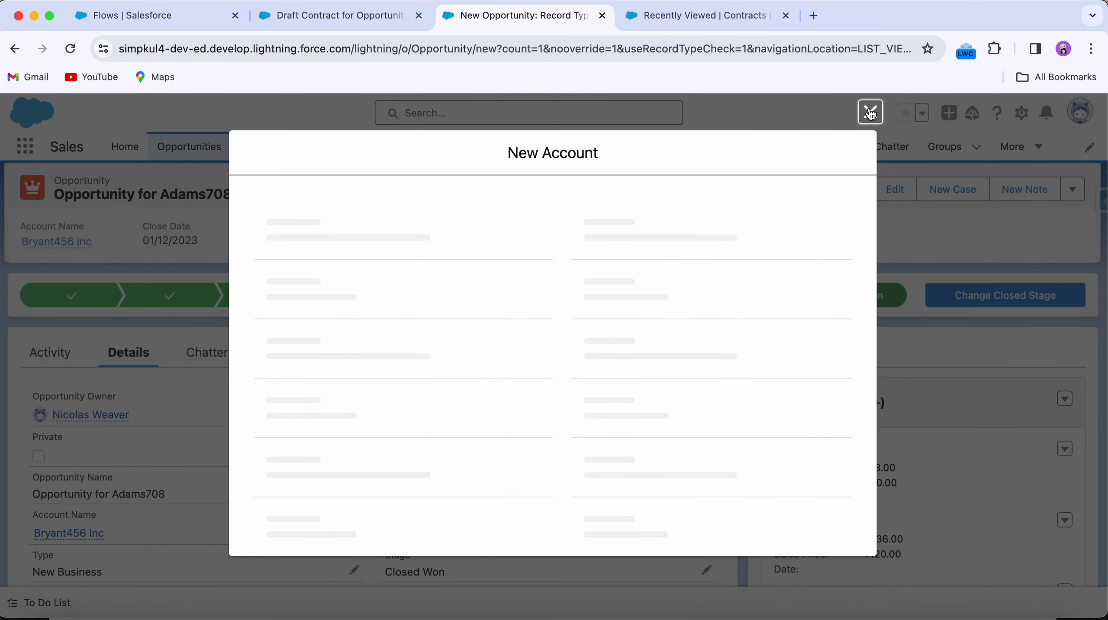
pyautogui.click(872, 114)
pyautogui.click(302, 277)
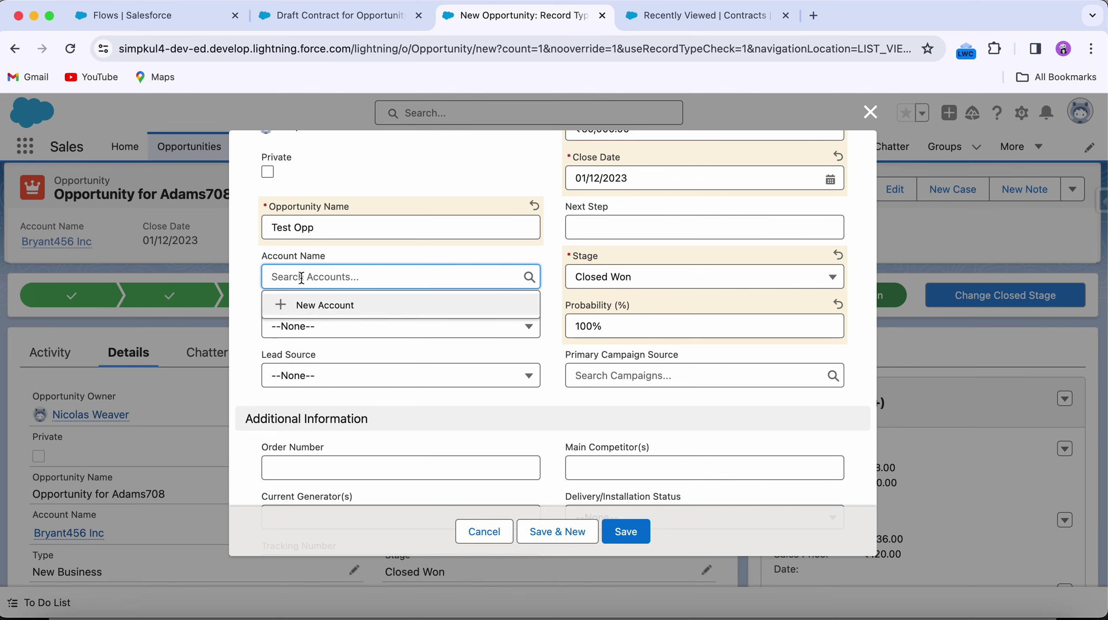
pyautogui.write('t')
pyautogui.press('BackSpace')
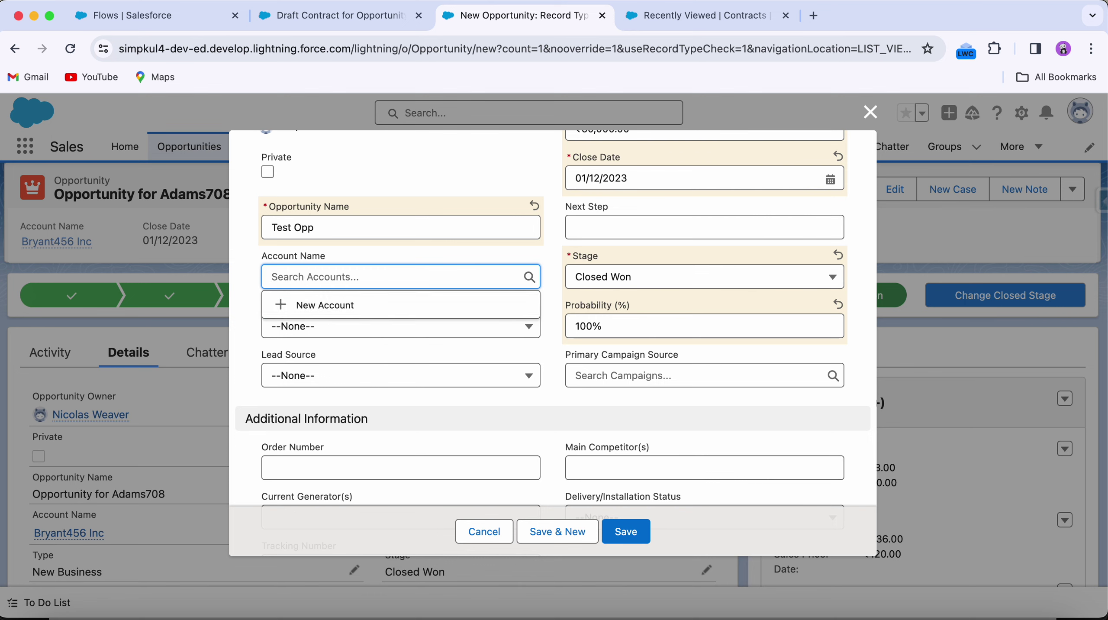
pyautogui.click(304, 304)
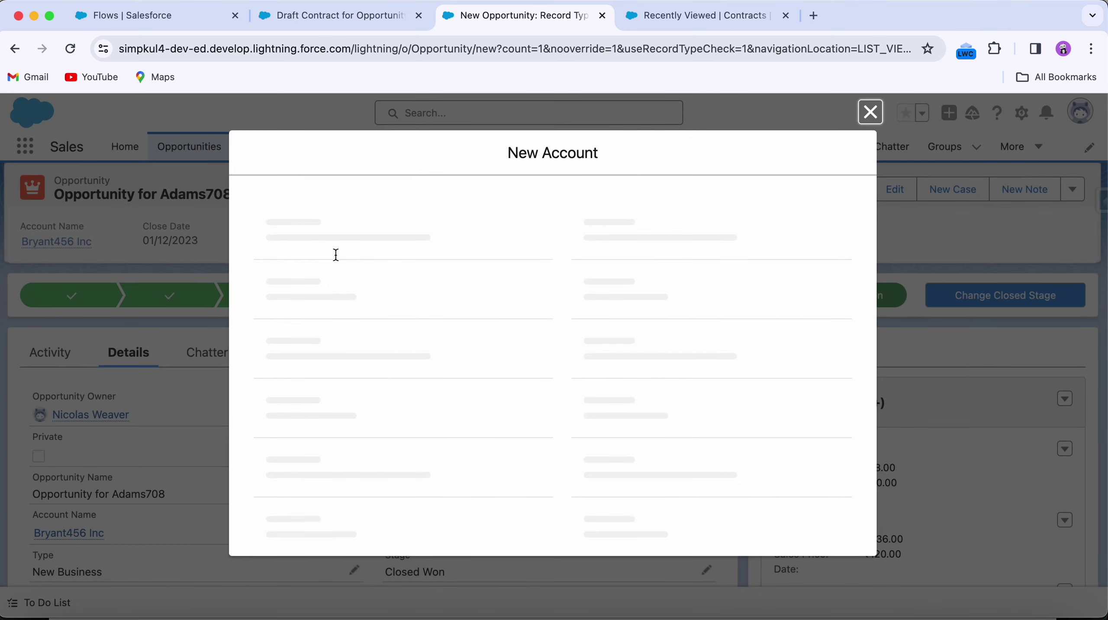
# Save the new account Test Party, then save the Closed Won Test Opp opportunity.
pyautogui.click(344, 308)
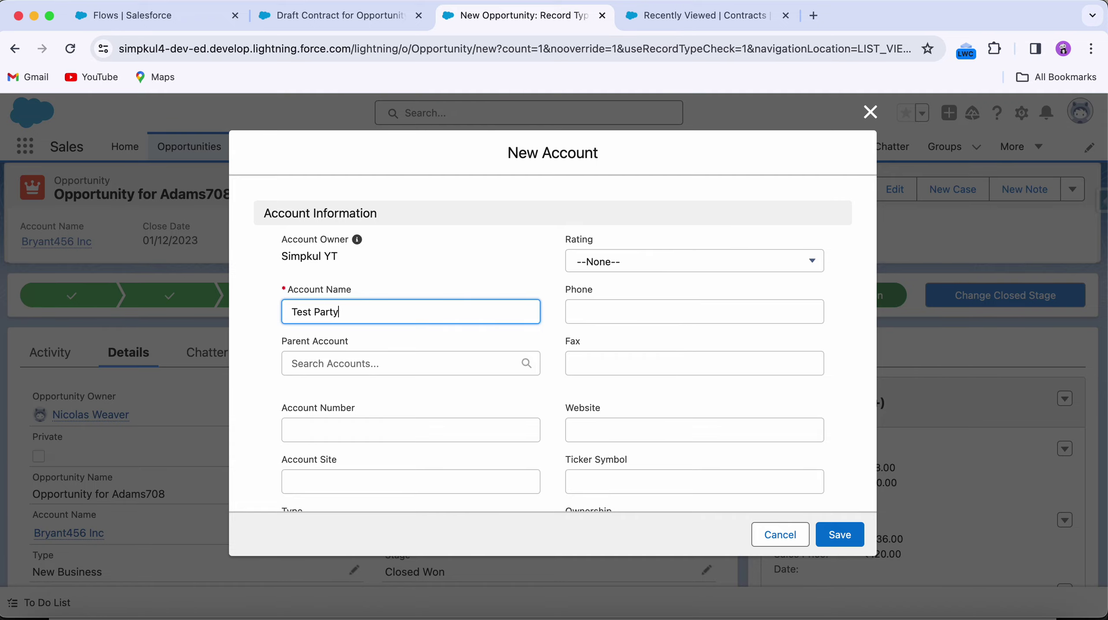
pyautogui.scroll(-10, 554, 348)
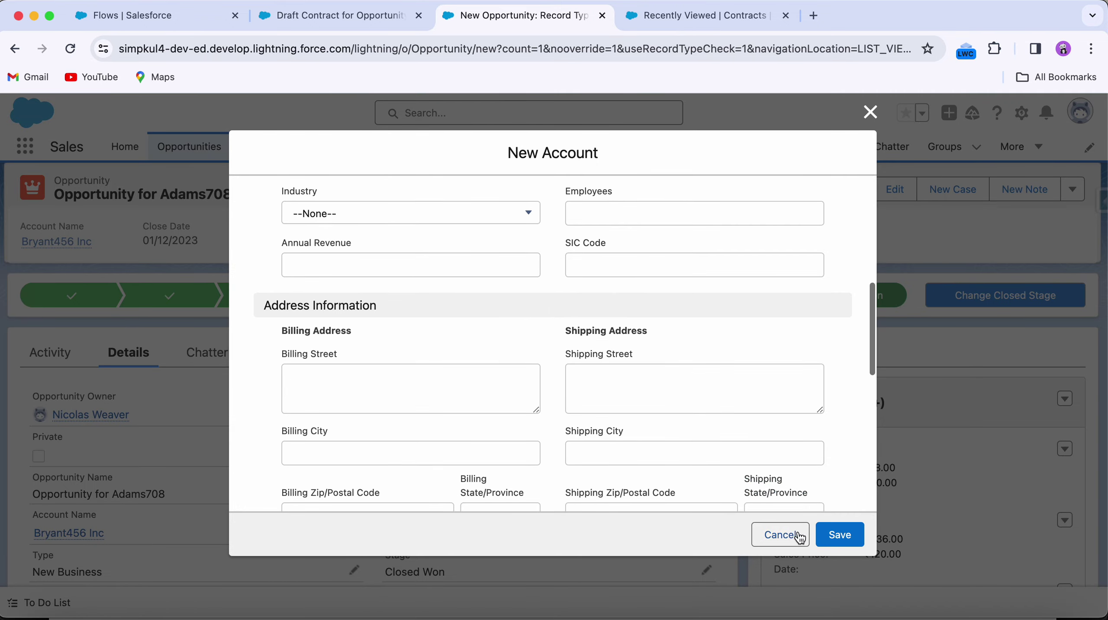
pyautogui.click(820, 541)
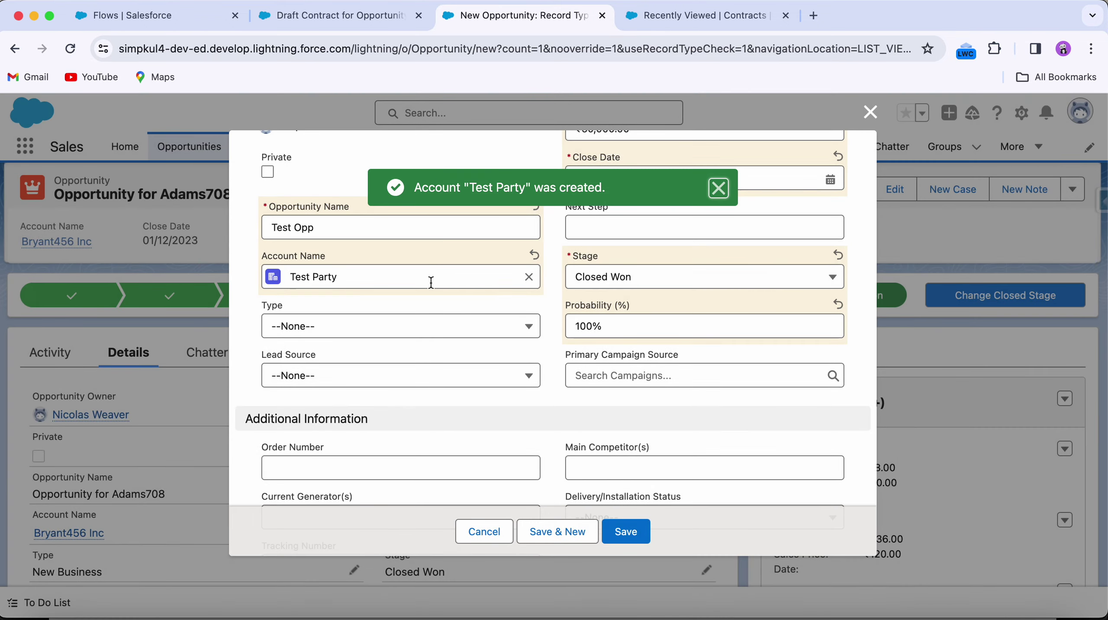
pyautogui.scroll(-4, 532, 359)
pyautogui.scroll(7, 536, 359)
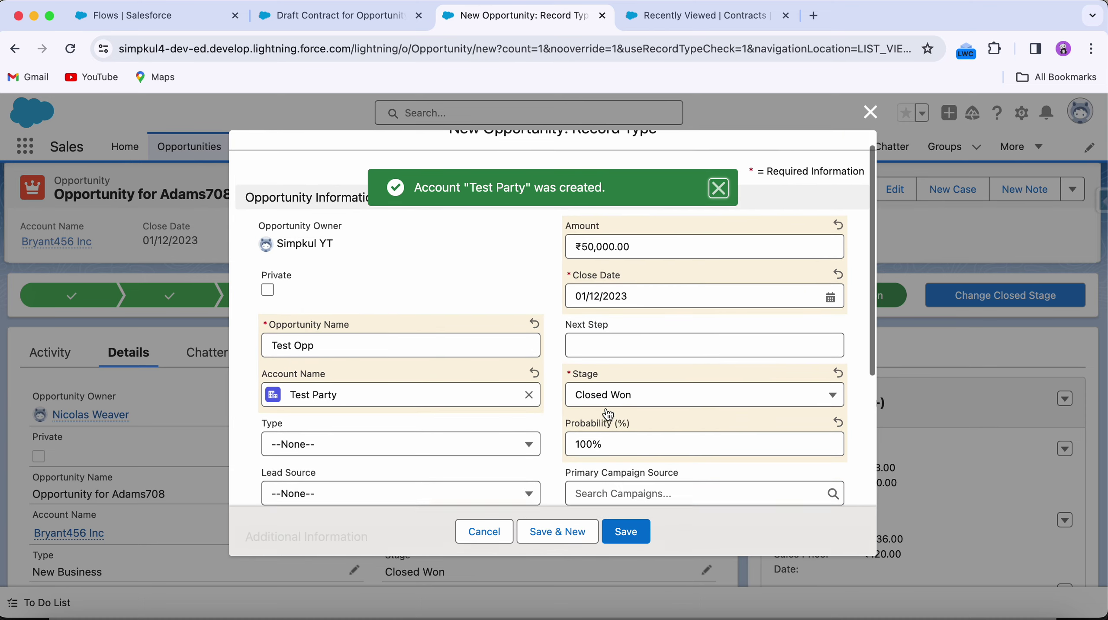
pyautogui.scroll(-5, 406, 360)
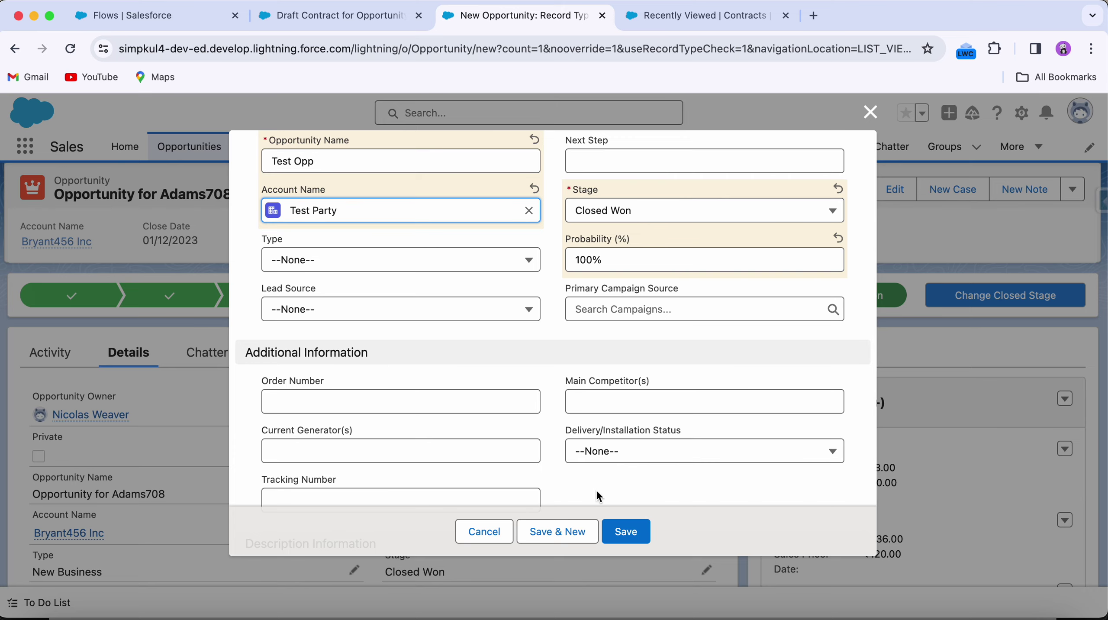
pyautogui.click(631, 537)
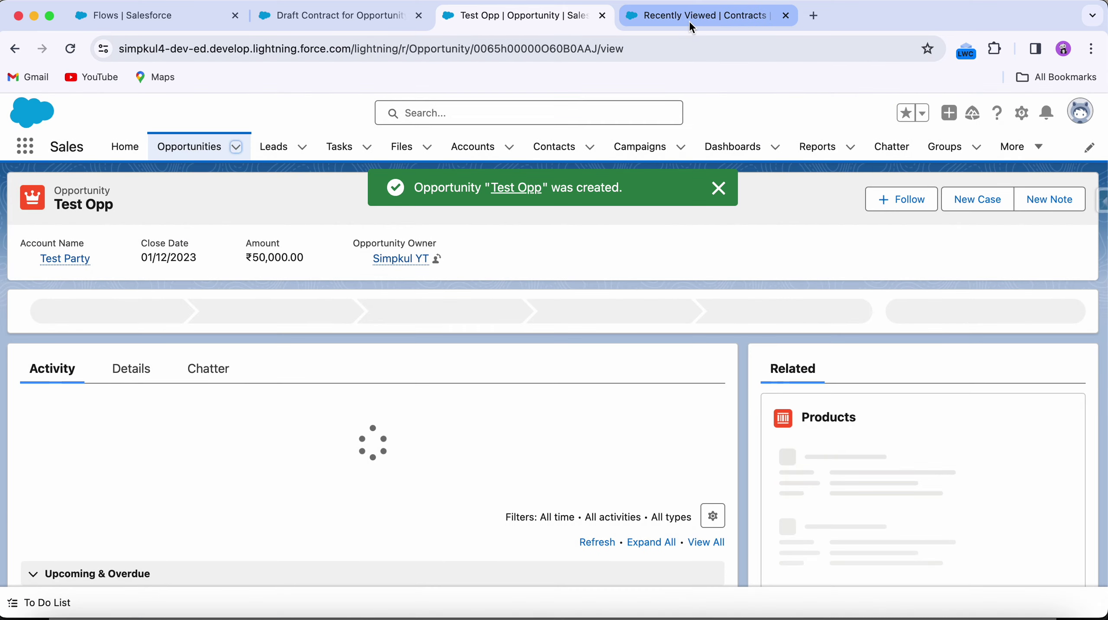
# Refresh the Contracts list to confirm Draft contract 00000101 was created.
pyautogui.click(690, 22)
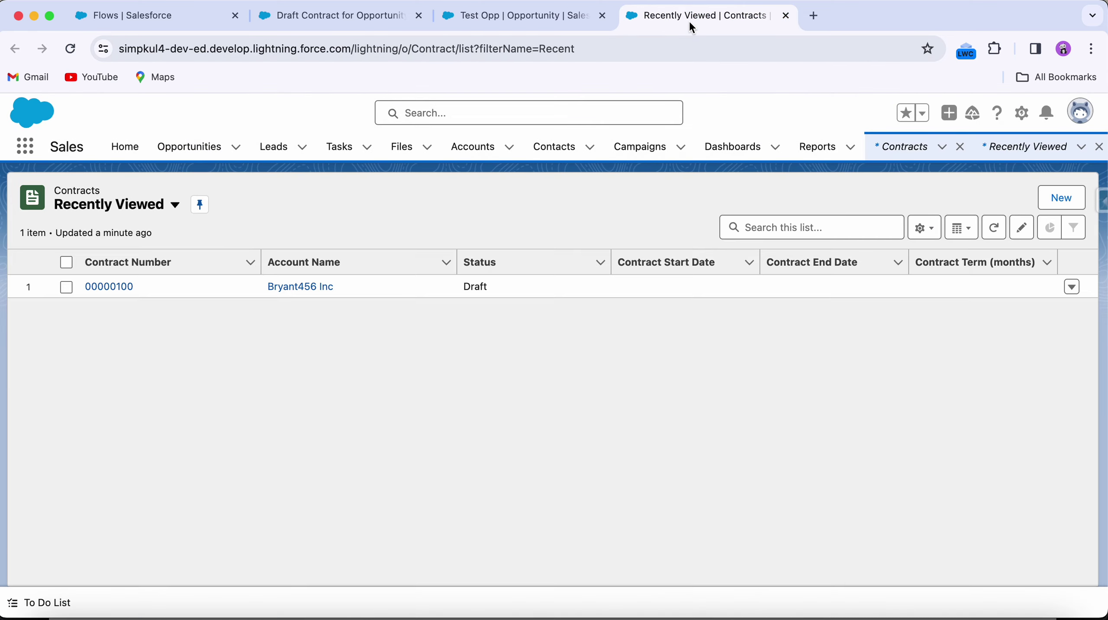
pyautogui.click(995, 227)
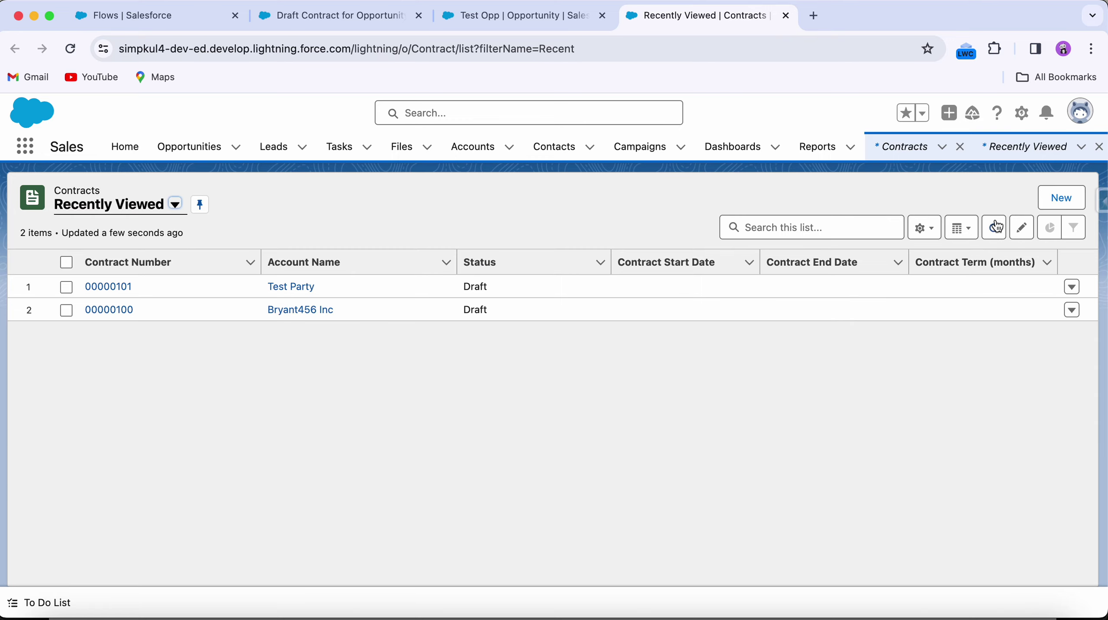
pyautogui.click(528, 4)
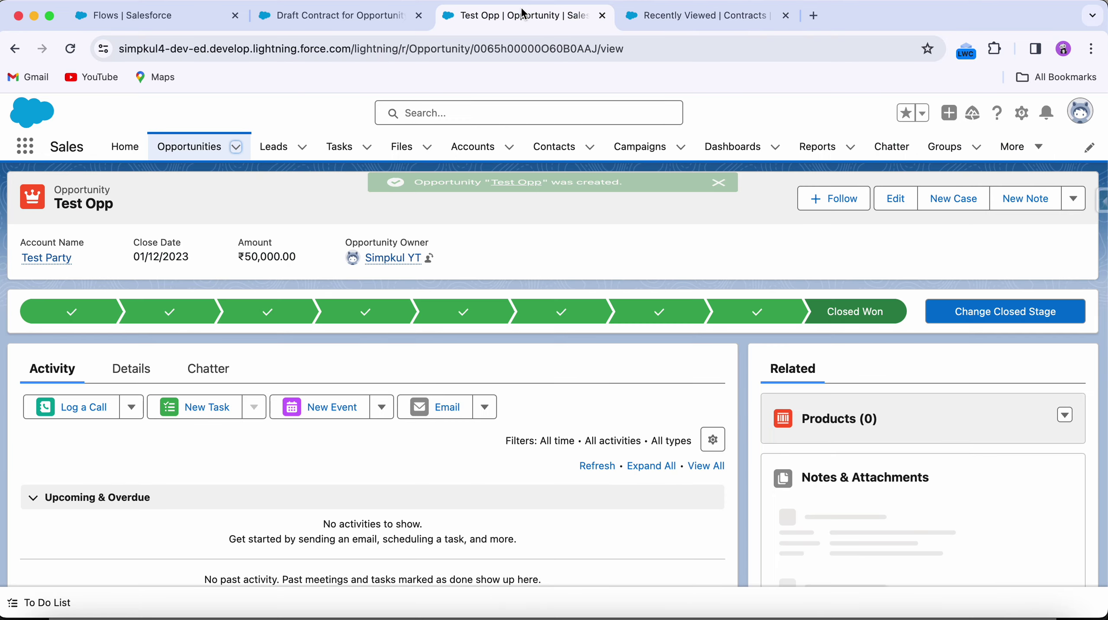